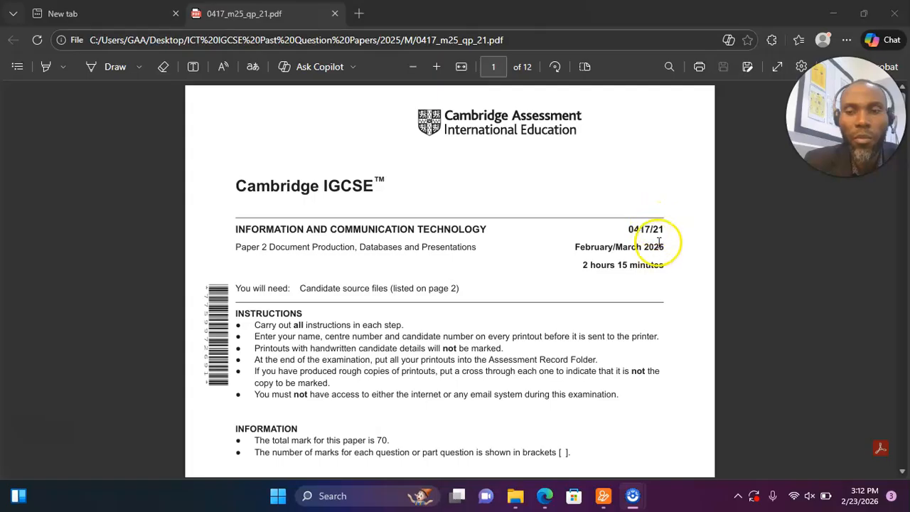
- Go through the exam paper to the Task 3 – Database section on page 6
{"action": "scroll", "coordinate": [583, 305], "scroll_direction": "down", "scroll_amount": 10}
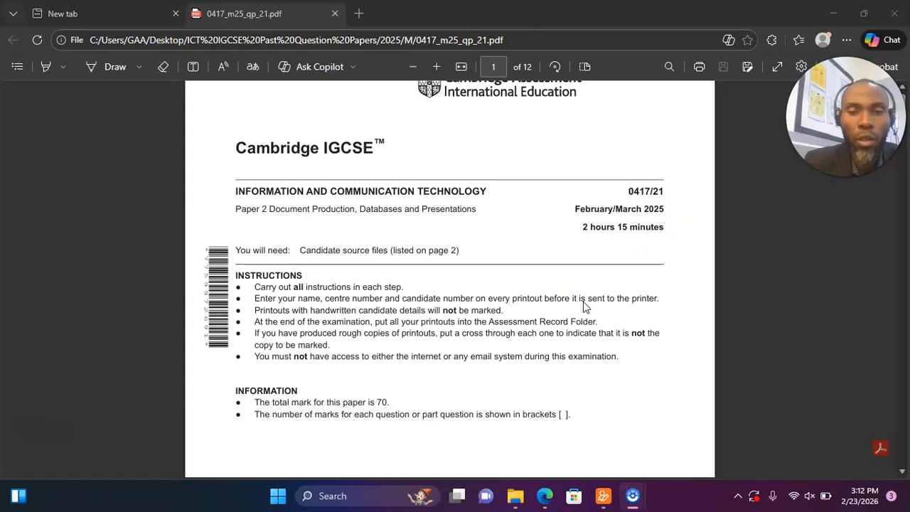
{"action": "scroll", "coordinate": [427, 244], "scroll_direction": "down", "scroll_amount": 2}
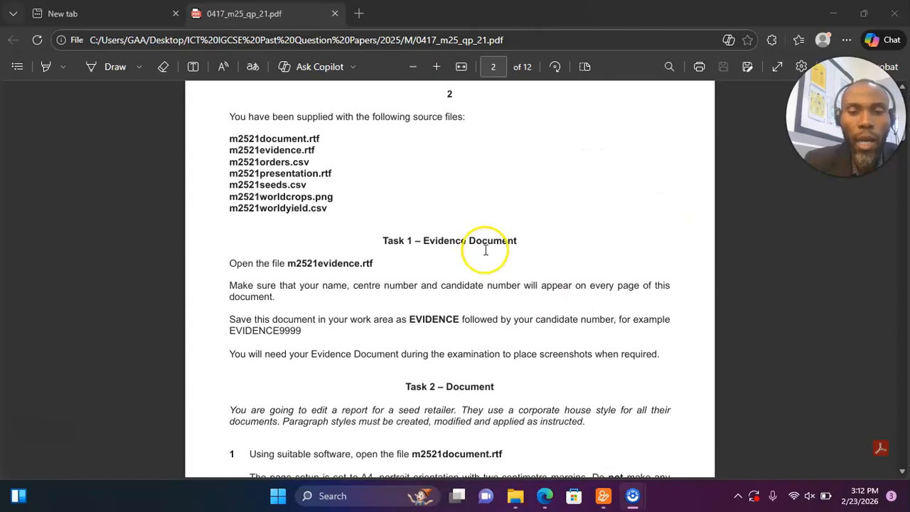
{"action": "scroll", "coordinate": [573, 365], "scroll_direction": "down", "scroll_amount": 2}
{"action": "scroll", "coordinate": [574, 364], "scroll_direction": "down", "scroll_amount": 15}
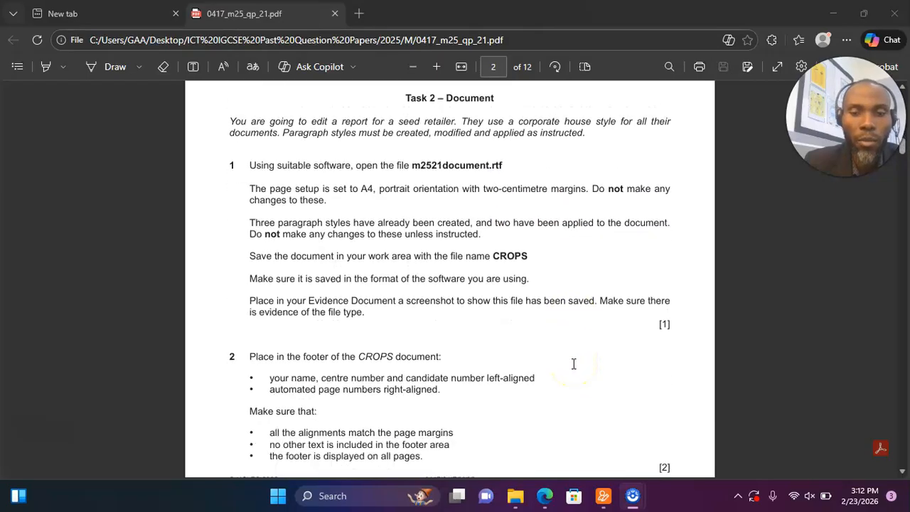
{"action": "scroll", "coordinate": [573, 364], "scroll_direction": "down", "scroll_amount": 15}
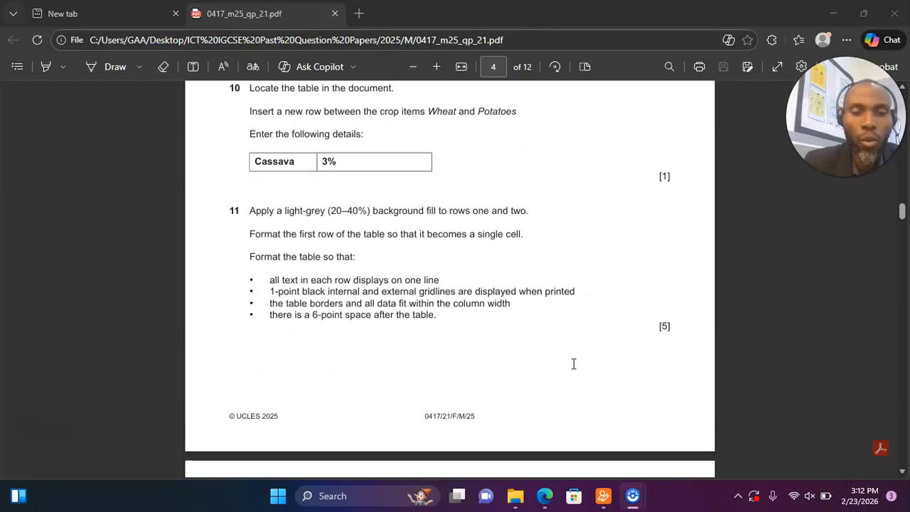
{"action": "scroll", "coordinate": [574, 363], "scroll_direction": "down", "scroll_amount": 5}
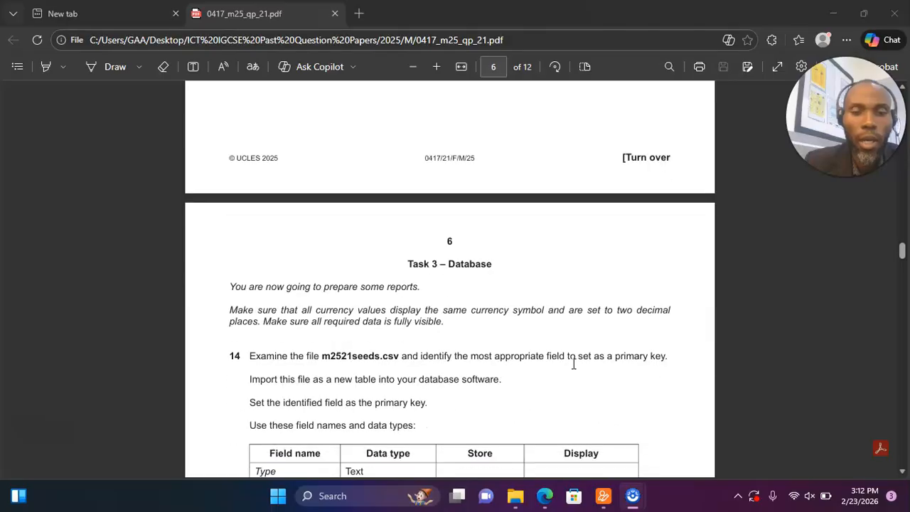
{"action": "scroll", "coordinate": [505, 207], "scroll_direction": "down", "scroll_amount": 1}
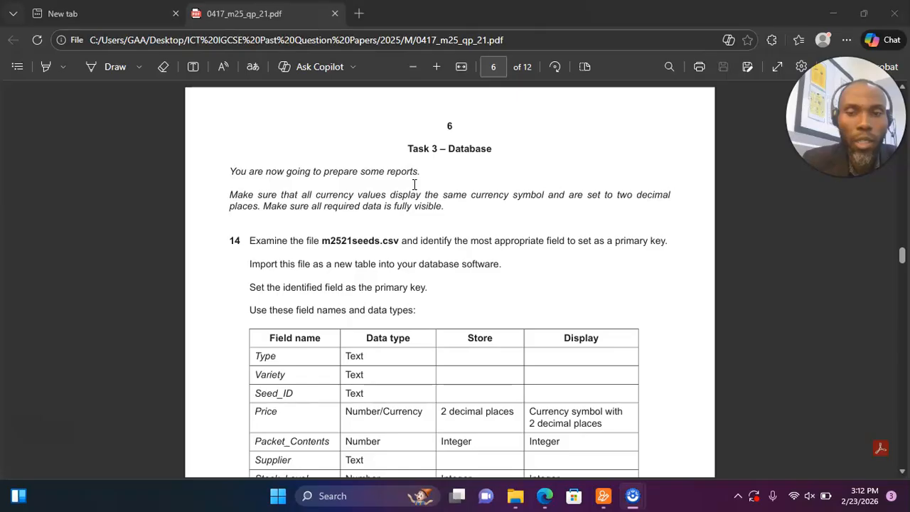
- Highlight in yellow the italic Task 3 instruction about currency symbols, two decimal places and fully visible data
{"action": "left_click_drag", "start_coordinate": [229, 193], "coordinate": [441, 210]}
{"action": "mouse_move", "coordinate": [470, 146]}
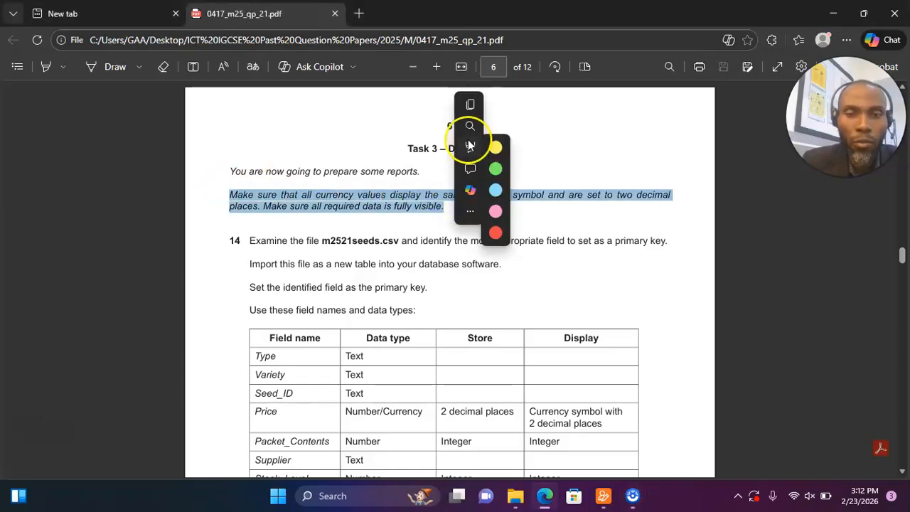
{"action": "left_click", "coordinate": [595, 145]}
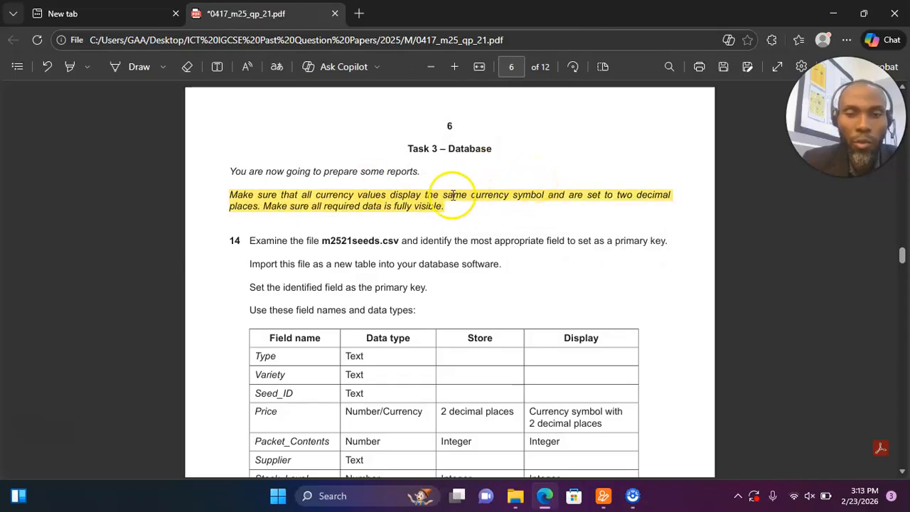
{"action": "left_click_drag", "start_coordinate": [450, 194], "coordinate": [530, 196]}
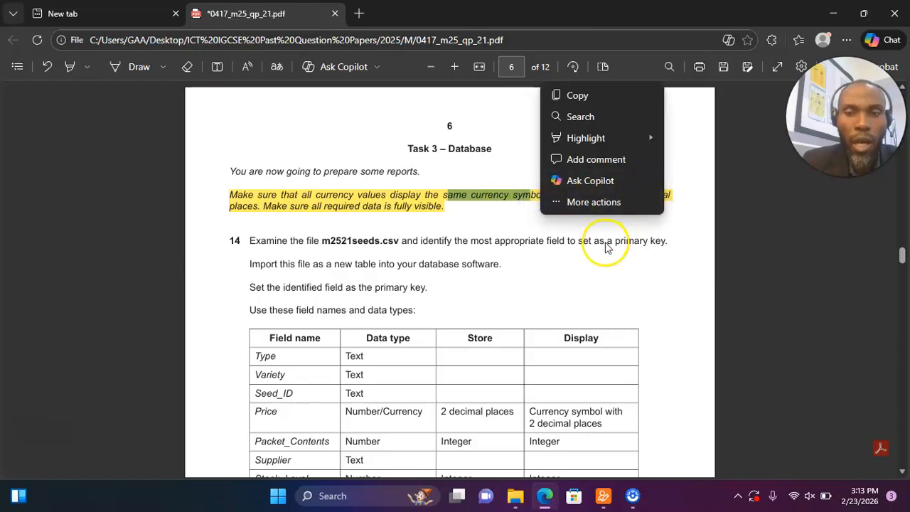
{"action": "left_click", "coordinate": [603, 187]}
{"action": "left_click", "coordinate": [561, 237]}
{"action": "scroll", "coordinate": [263, 285], "scroll_direction": "down", "scroll_amount": 1}
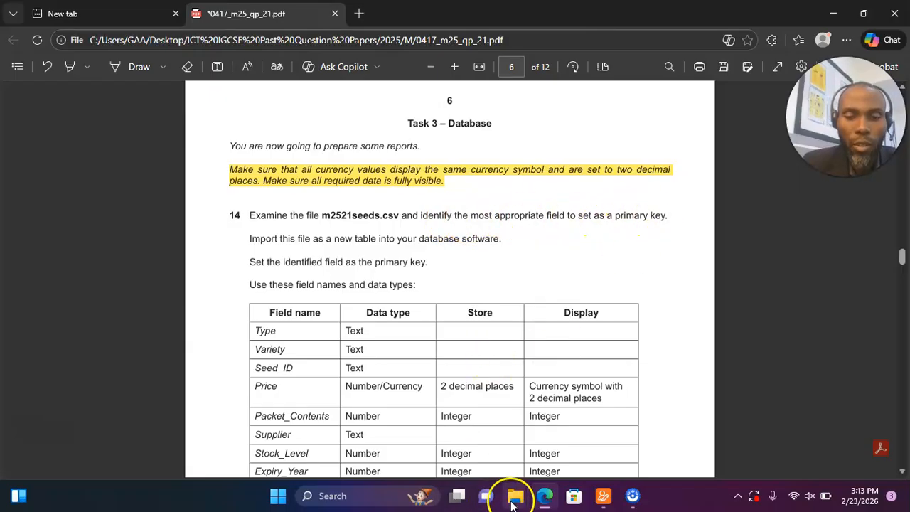
- Switch to the source files folder in File Explorer and open m2521seeds in Excel
{"action": "mouse_move", "coordinate": [512, 502]}
{"action": "left_click", "coordinate": [559, 427]}
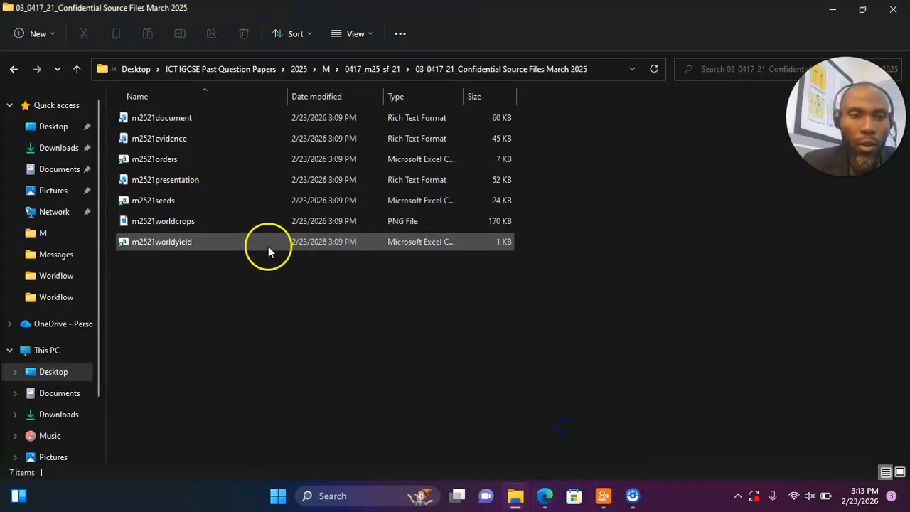
{"action": "left_click", "coordinate": [183, 202]}
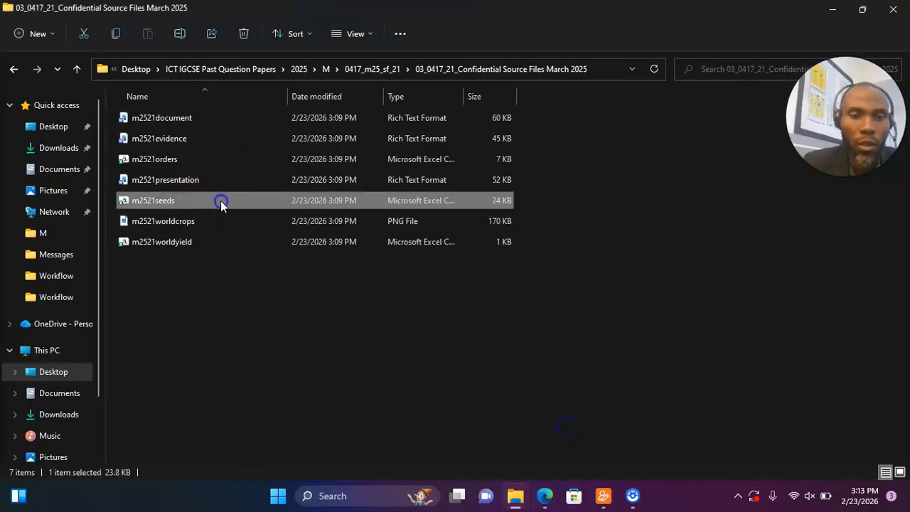
{"action": "double_click", "coordinate": [391, 201]}
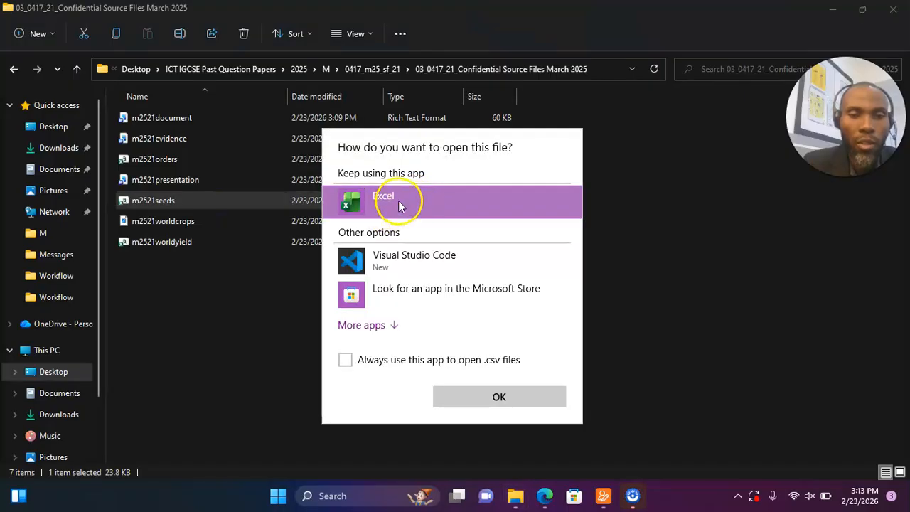
{"action": "left_click", "coordinate": [483, 398]}
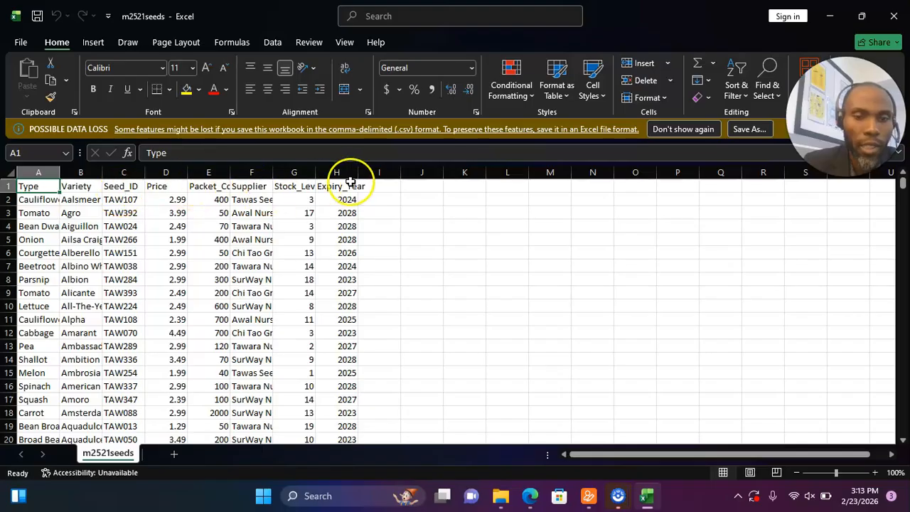
- Fit all column widths to their contents and examine the Seed_ID values as a candidate primary key
{"action": "left_click", "coordinate": [10, 172]}
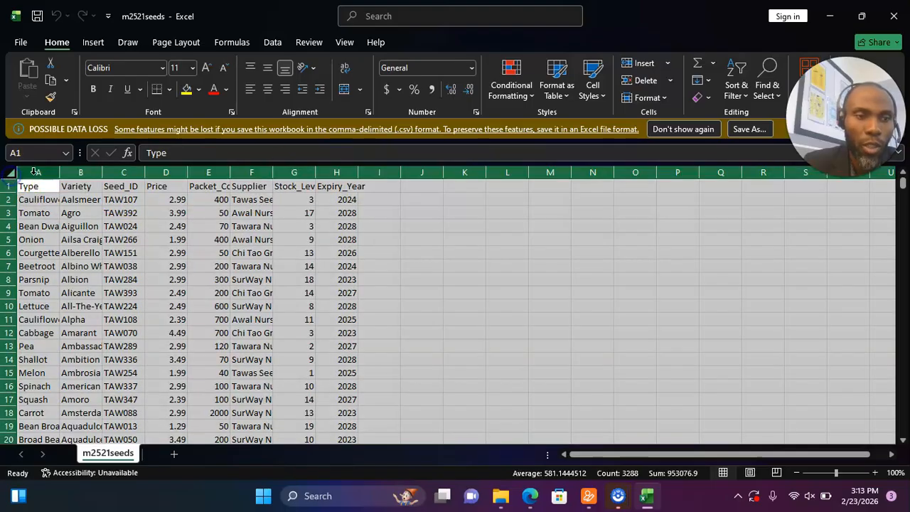
{"action": "double_click", "coordinate": [63, 174]}
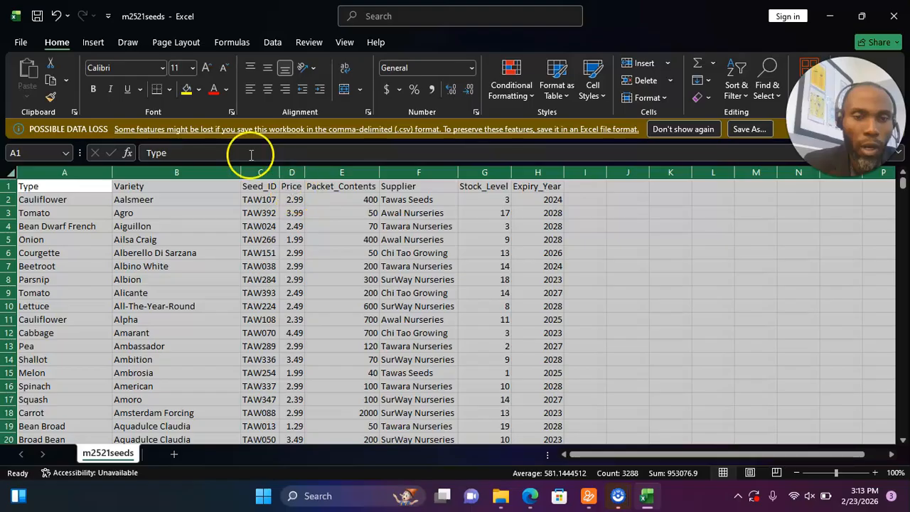
{"action": "left_click", "coordinate": [266, 227]}
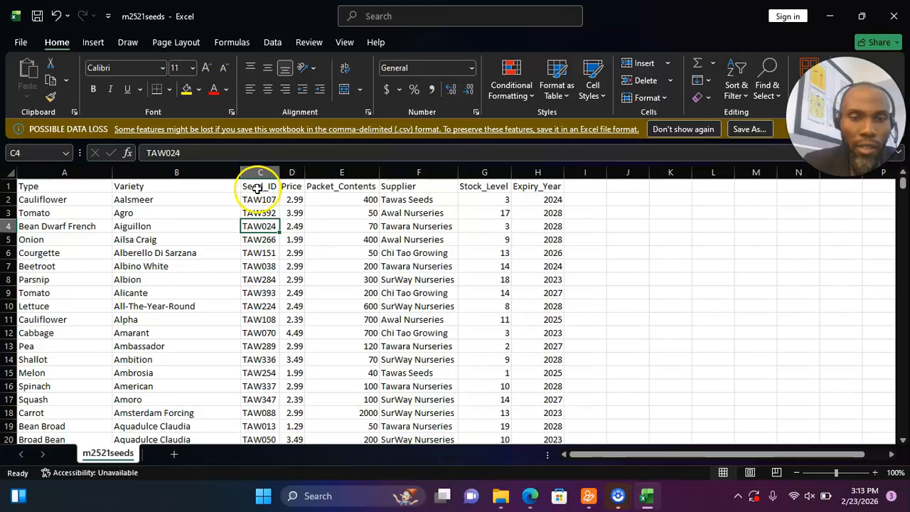
{"action": "scroll", "coordinate": [268, 245], "scroll_direction": "down", "scroll_amount": 1}
{"action": "scroll", "coordinate": [268, 245], "scroll_direction": "down", "scroll_amount": 9}
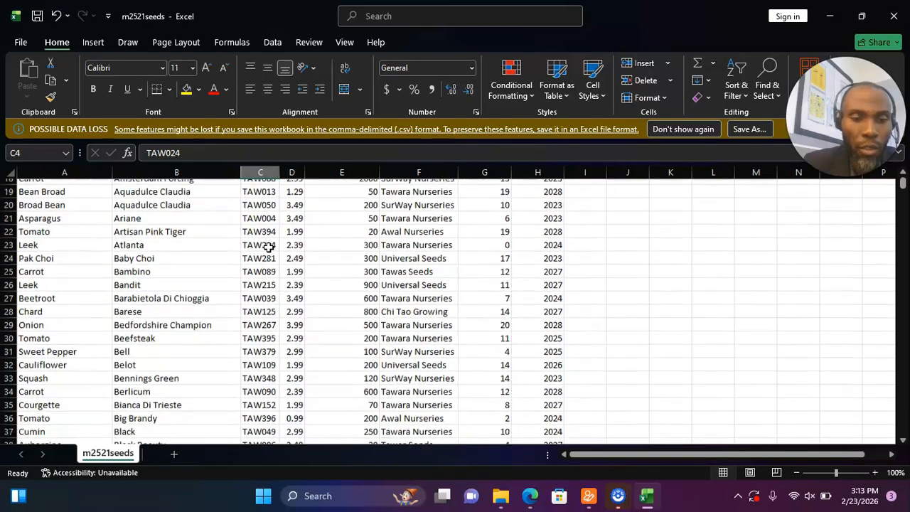
{"action": "scroll", "coordinate": [268, 245], "scroll_direction": "up", "scroll_amount": 5}
{"action": "scroll", "coordinate": [268, 245], "scroll_direction": "up", "scroll_amount": 4}
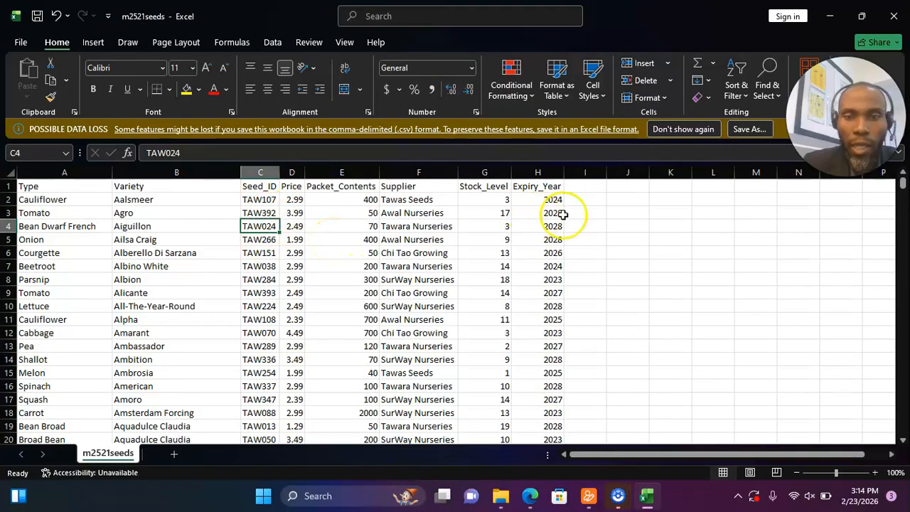
- Close the m2521seeds workbook without saving, check question 14 in the exam paper, and return to the source files folder
{"action": "left_click", "coordinate": [895, 18]}
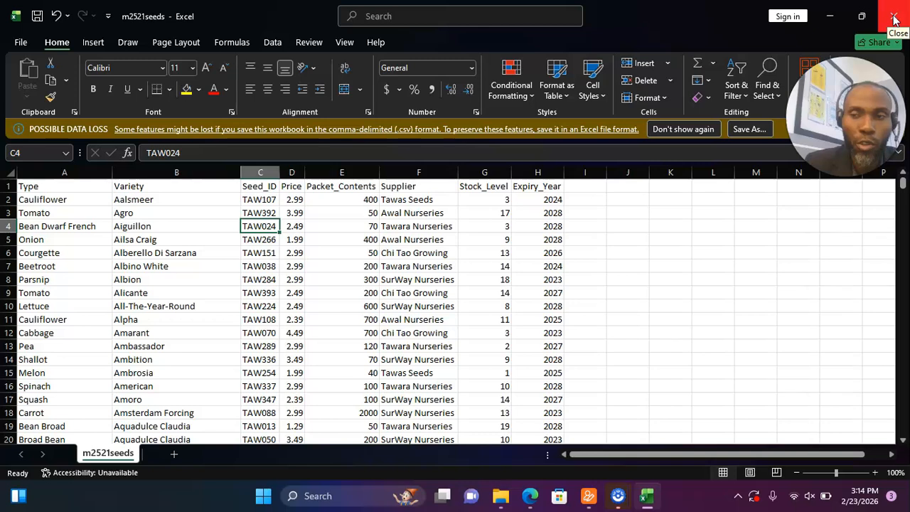
{"action": "left_click", "coordinate": [894, 20]}
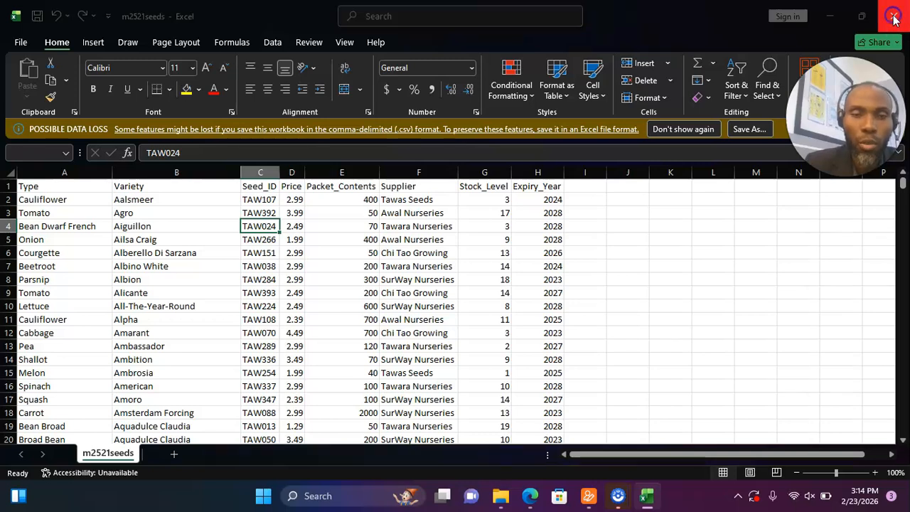
{"action": "left_click", "coordinate": [463, 266]}
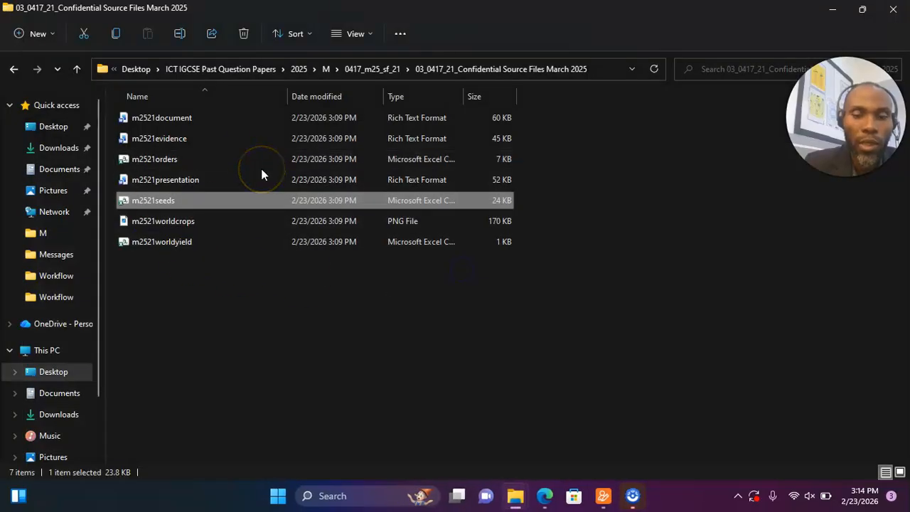
{"action": "left_click", "coordinate": [546, 496]}
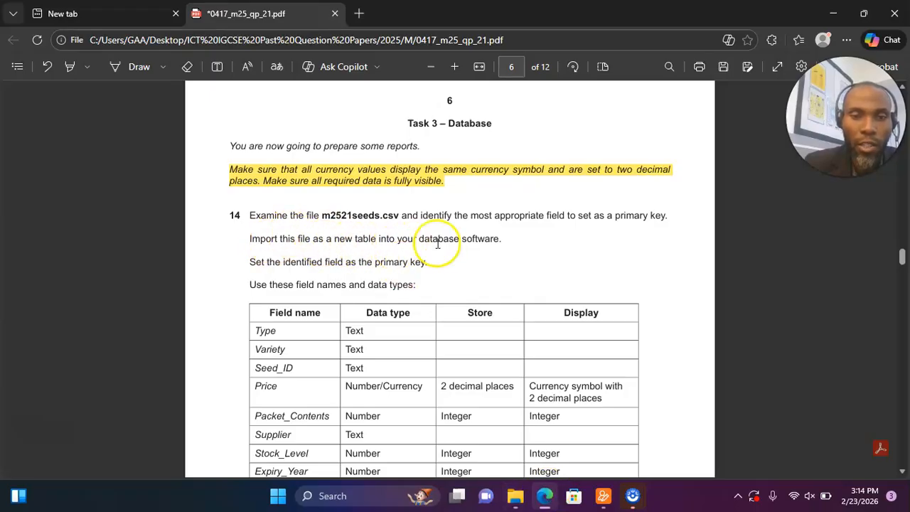
{"action": "left_click", "coordinate": [833, 13]}
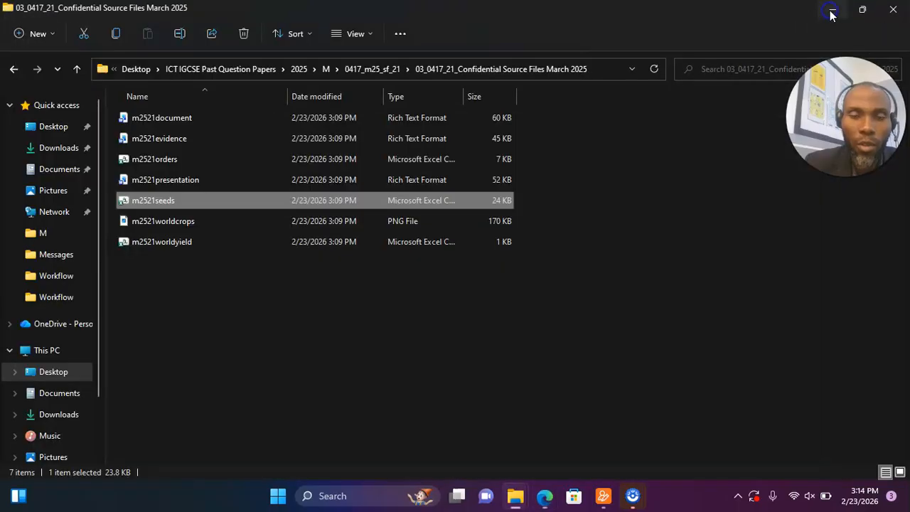
- Create a Microsoft Access database named "Febraury March 2025 Paper 21" in the source files folder and open it
{"action": "right_click", "coordinate": [261, 340]}
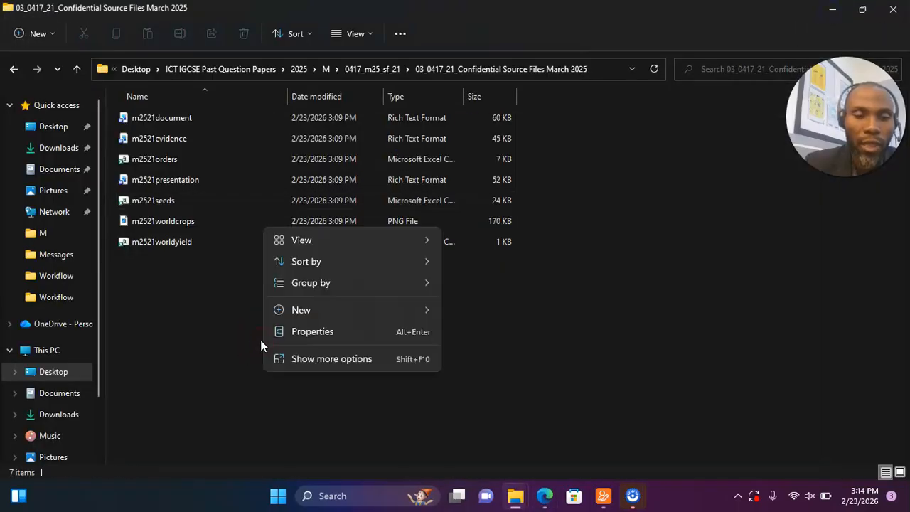
{"action": "mouse_move", "coordinate": [311, 309]}
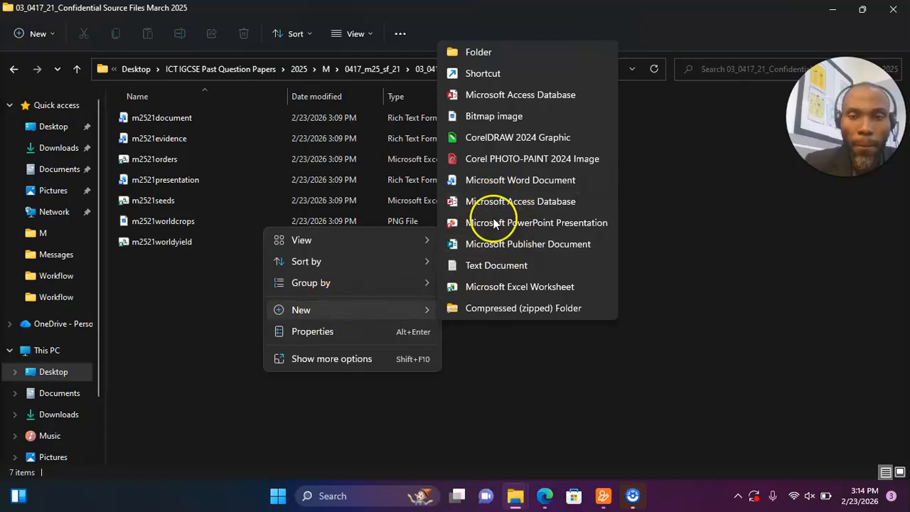
{"action": "left_click", "coordinate": [174, 370]}
{"action": "right_click", "coordinate": [174, 368]}
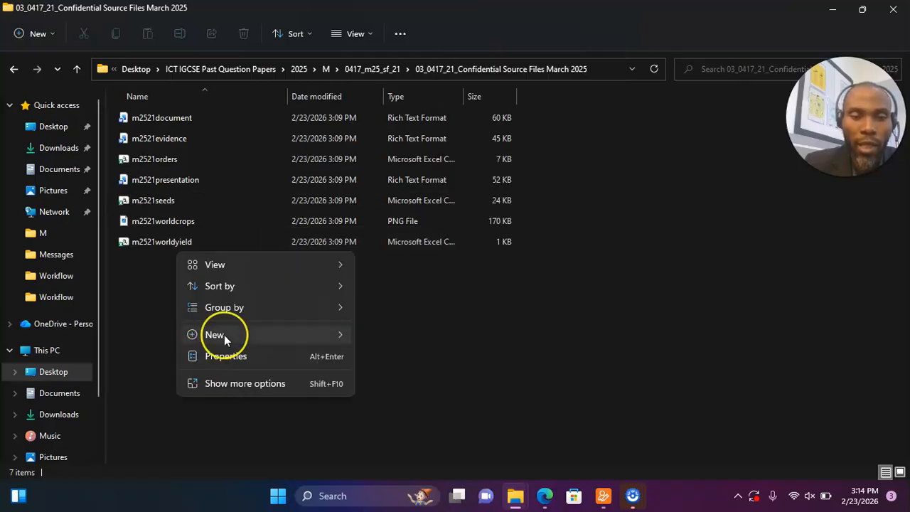
{"action": "mouse_move", "coordinate": [224, 335]}
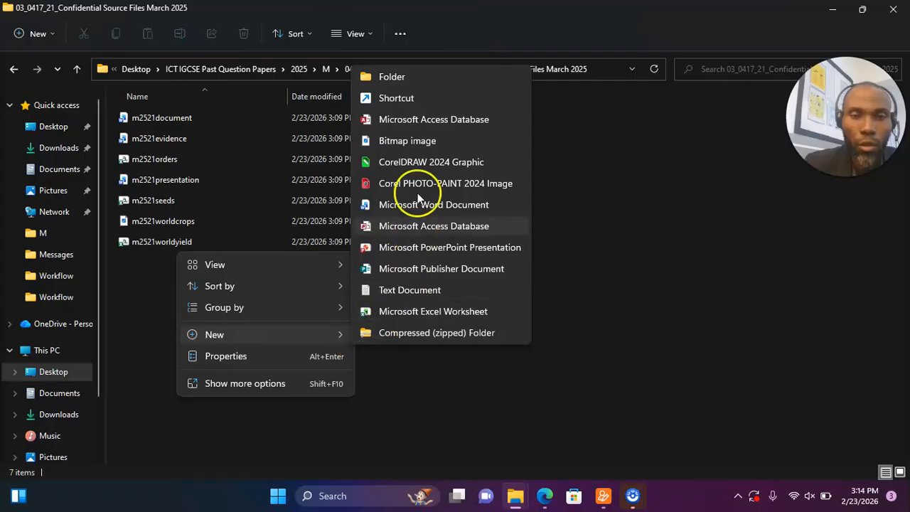
{"action": "left_click", "coordinate": [401, 121]}
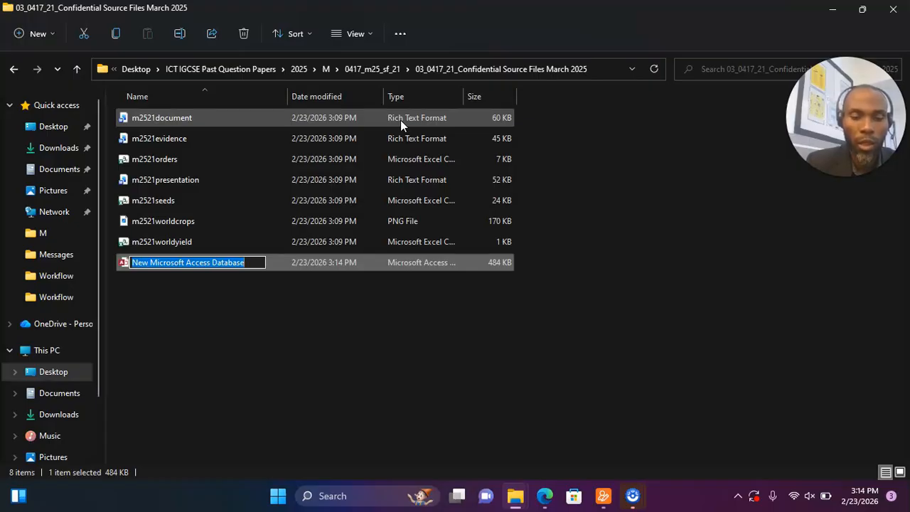
{"action": "type", "text": "Febraury March 2025 Paper 21"}
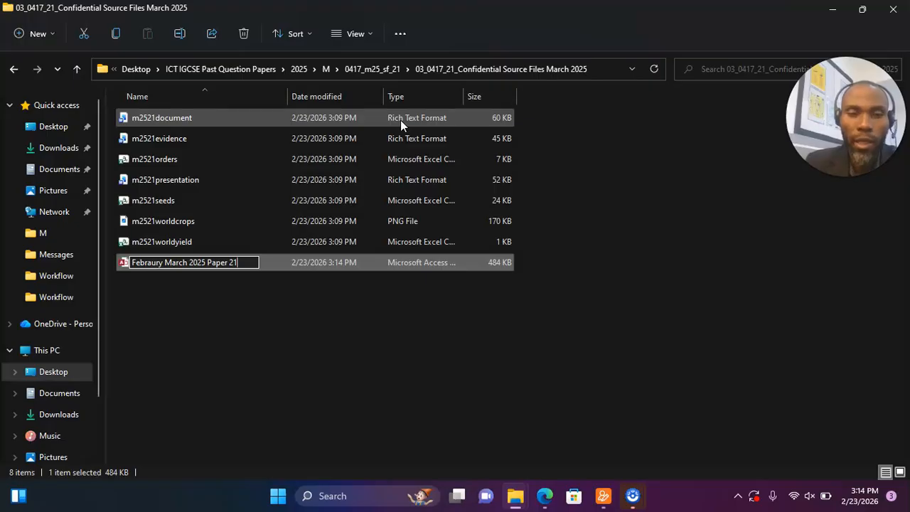
{"action": "key", "text": "Return"}
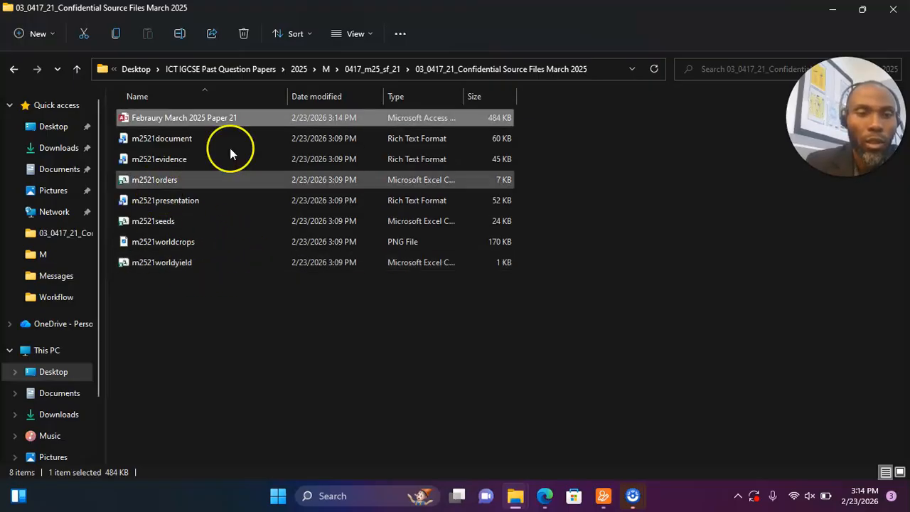
{"action": "left_click", "coordinate": [227, 120]}
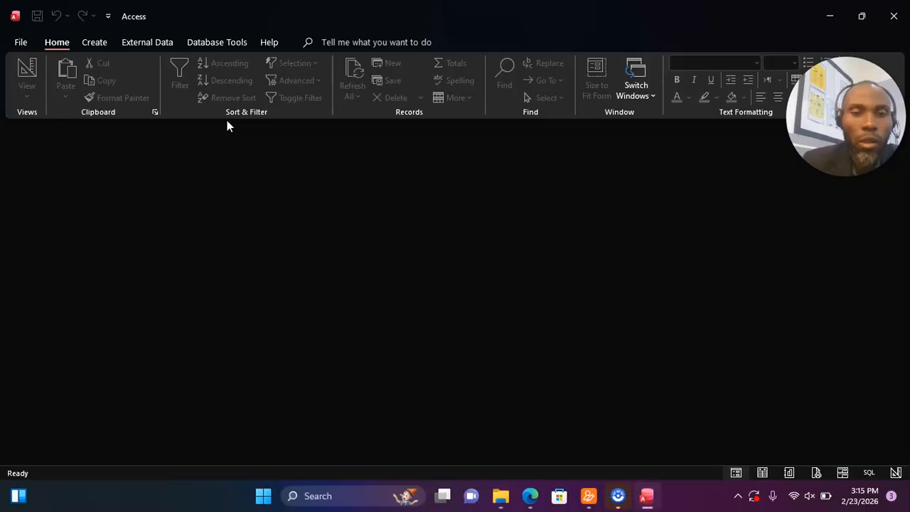
{"action": "left_click", "coordinate": [370, 129]}
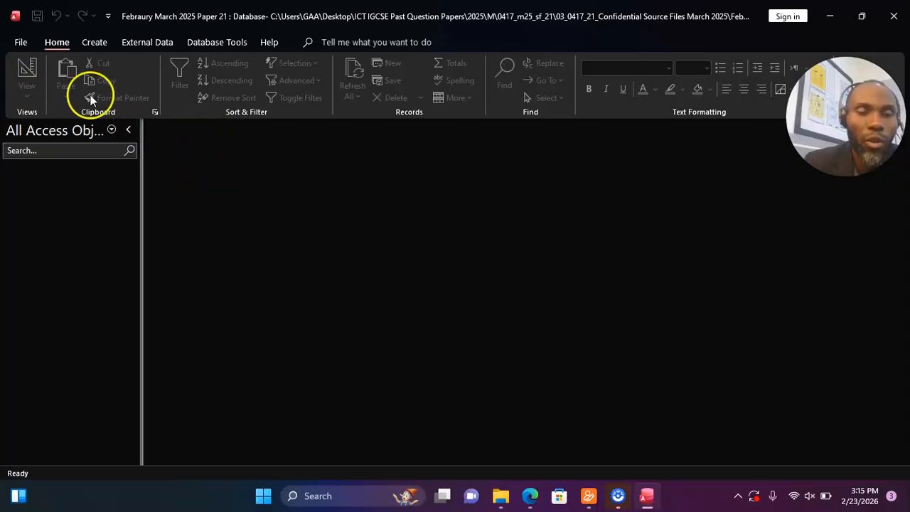
- Start importing external data from a text file into the database
{"action": "left_click", "coordinate": [148, 42]}
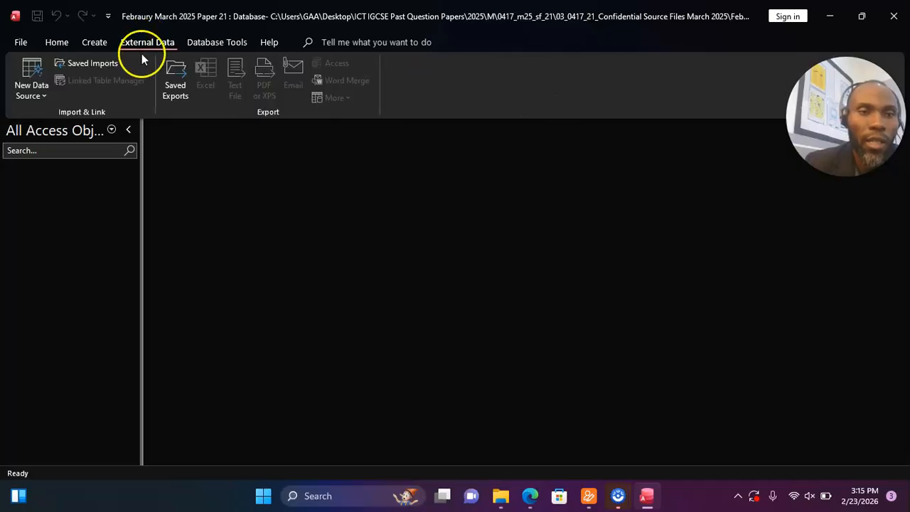
{"action": "left_click", "coordinate": [40, 86]}
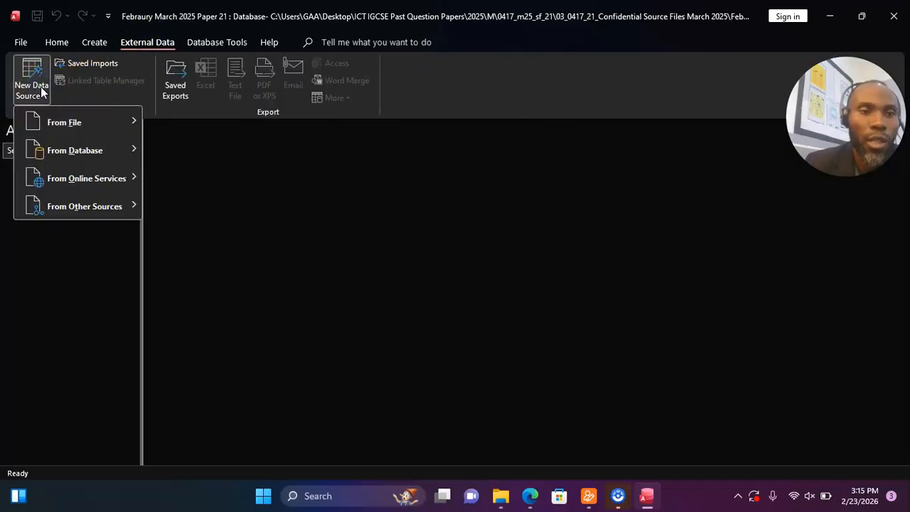
{"action": "left_click", "coordinate": [62, 124]}
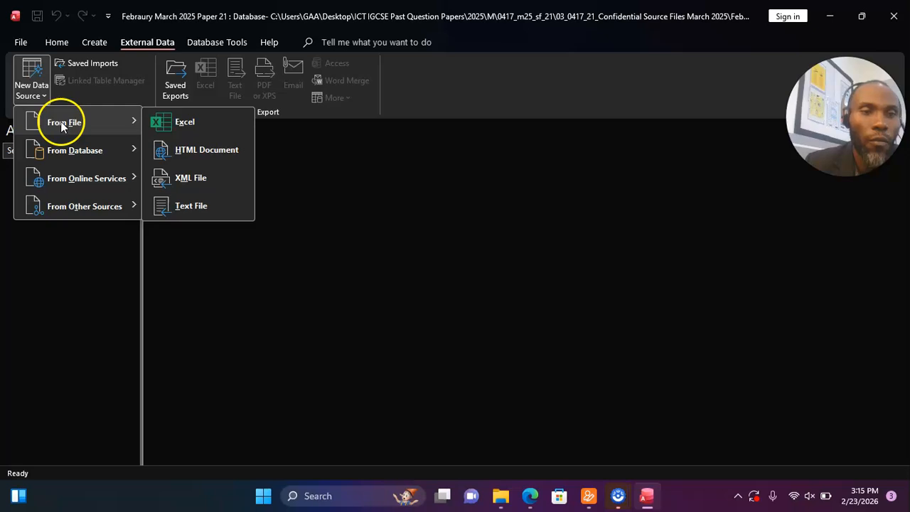
{"action": "left_click", "coordinate": [186, 206]}
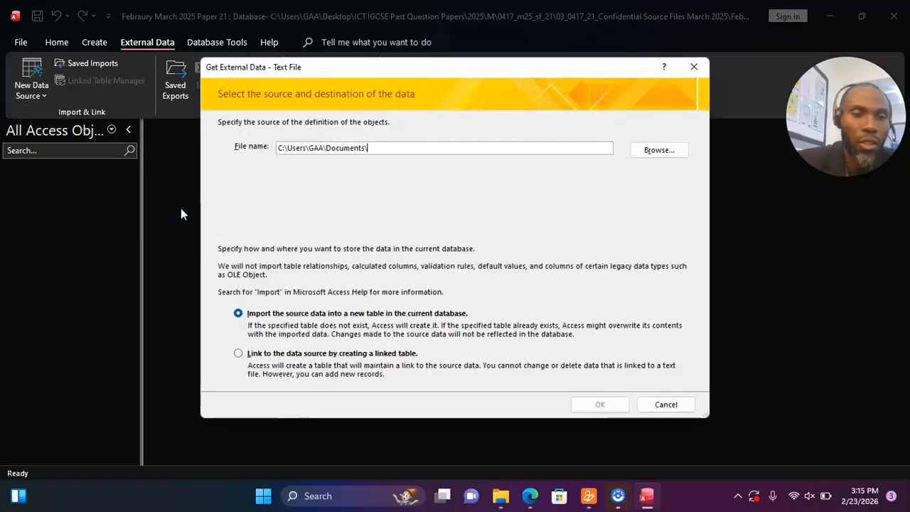
- Choose m2521seeds from the March 2025 confidential source files folder and import it into a new table in the current database
{"action": "left_click", "coordinate": [659, 151]}
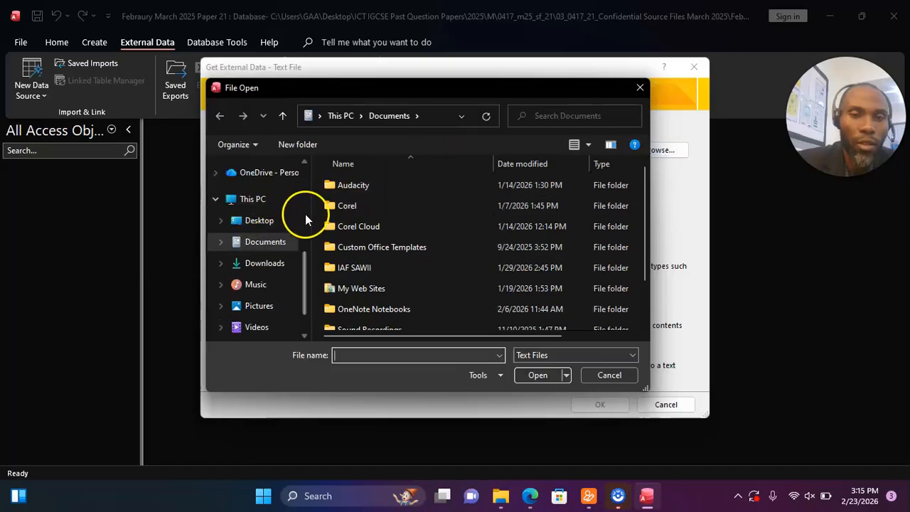
{"action": "left_click", "coordinate": [268, 224]}
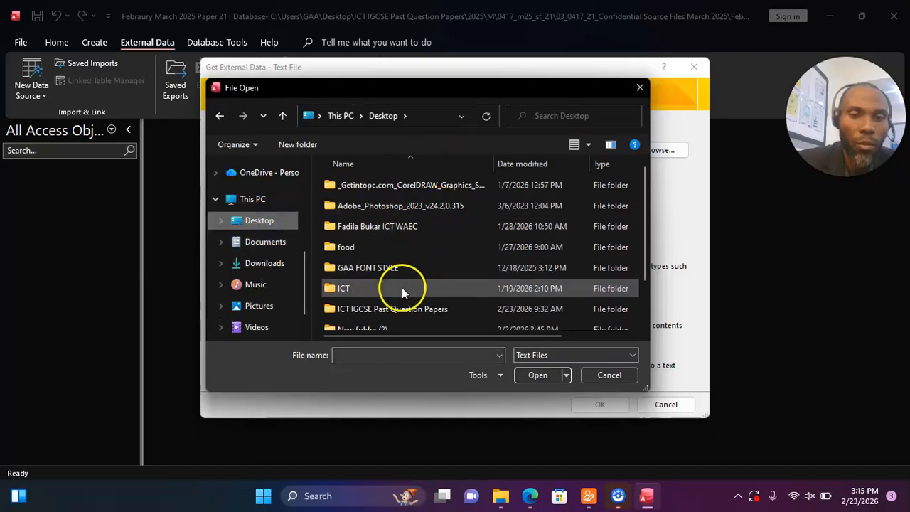
{"action": "double_click", "coordinate": [407, 311]}
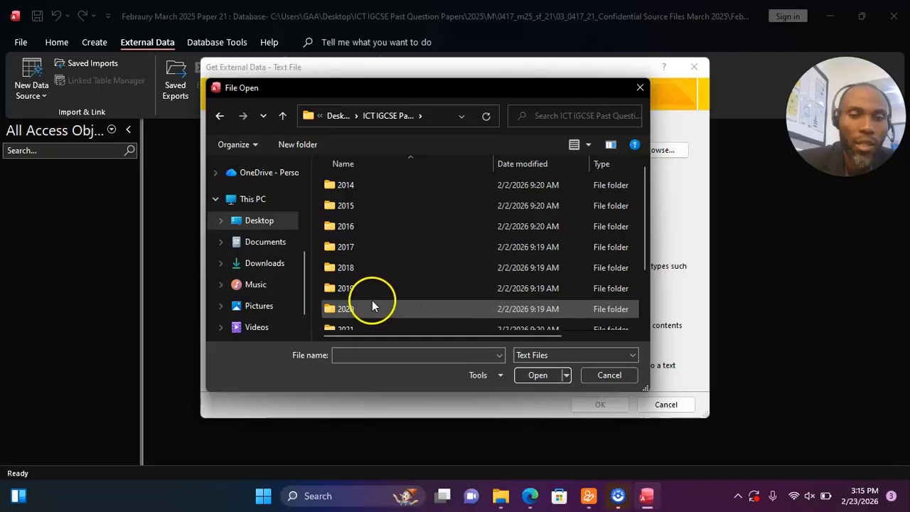
{"action": "scroll", "coordinate": [364, 305], "scroll_direction": "down", "scroll_amount": 1}
{"action": "left_click", "coordinate": [351, 323]}
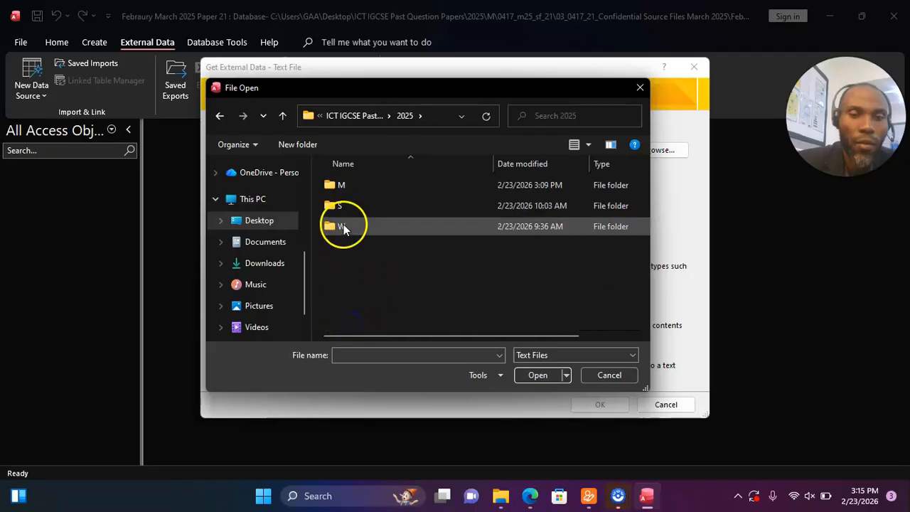
{"action": "double_click", "coordinate": [348, 186]}
{"action": "double_click", "coordinate": [369, 186]}
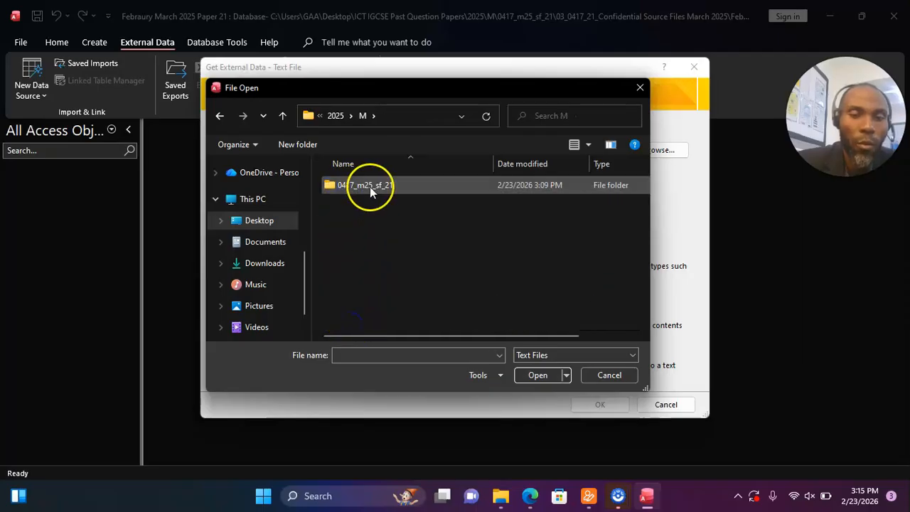
{"action": "double_click", "coordinate": [370, 186]}
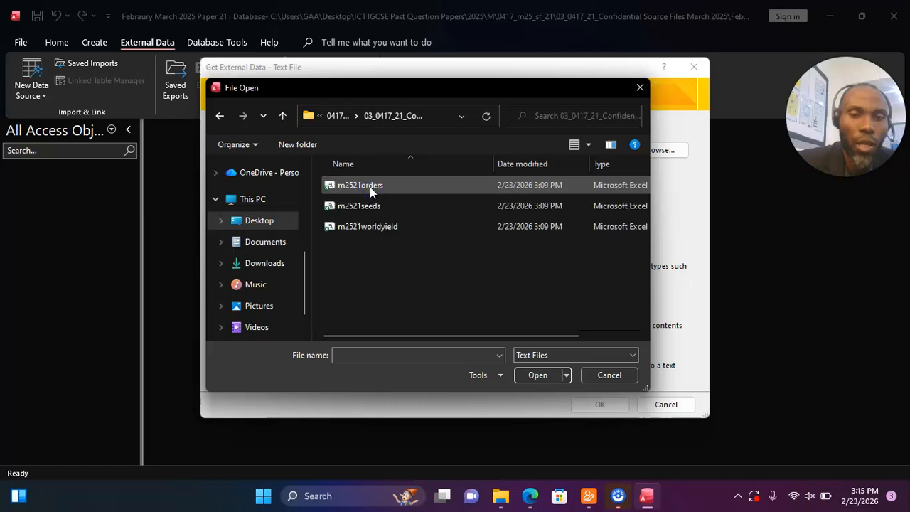
{"action": "left_click", "coordinate": [355, 207]}
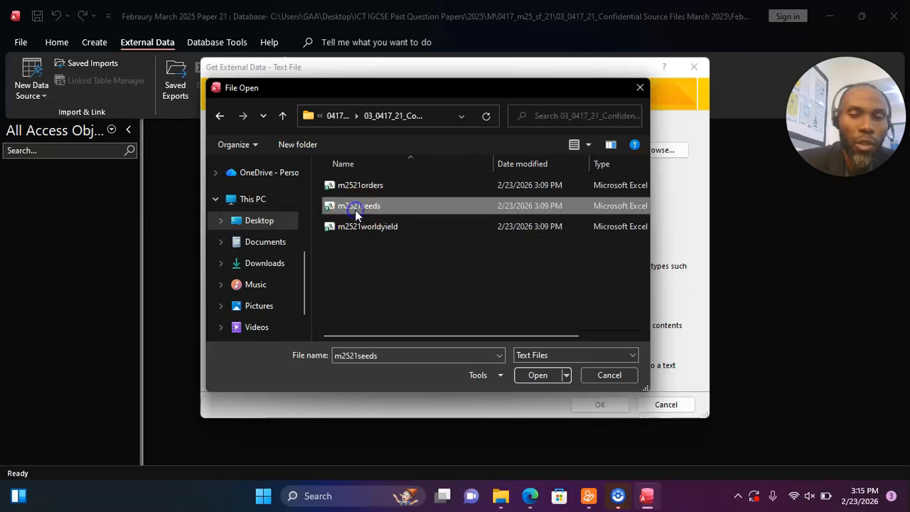
{"action": "left_click", "coordinate": [527, 376]}
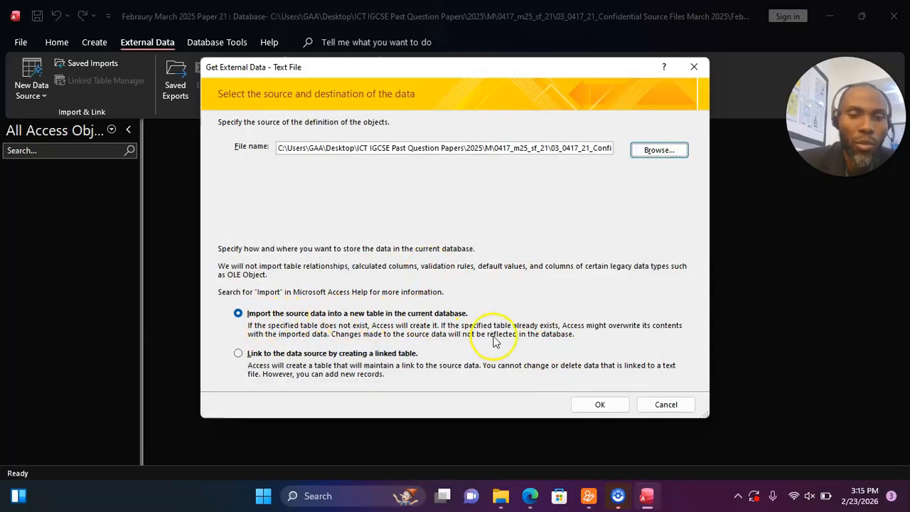
{"action": "left_click", "coordinate": [599, 403]}
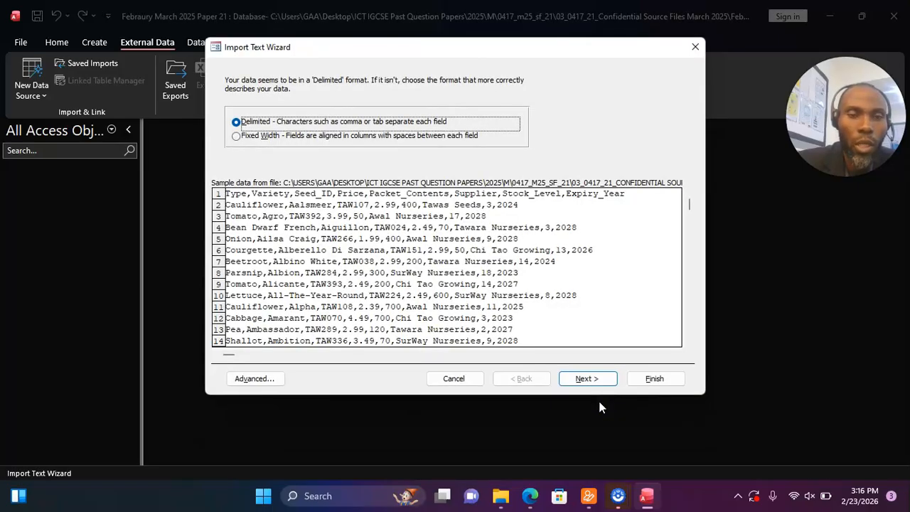
- Keep the data comma-delimited and treat the first row as field names, continuing to the field options
{"action": "left_click", "coordinate": [587, 379]}
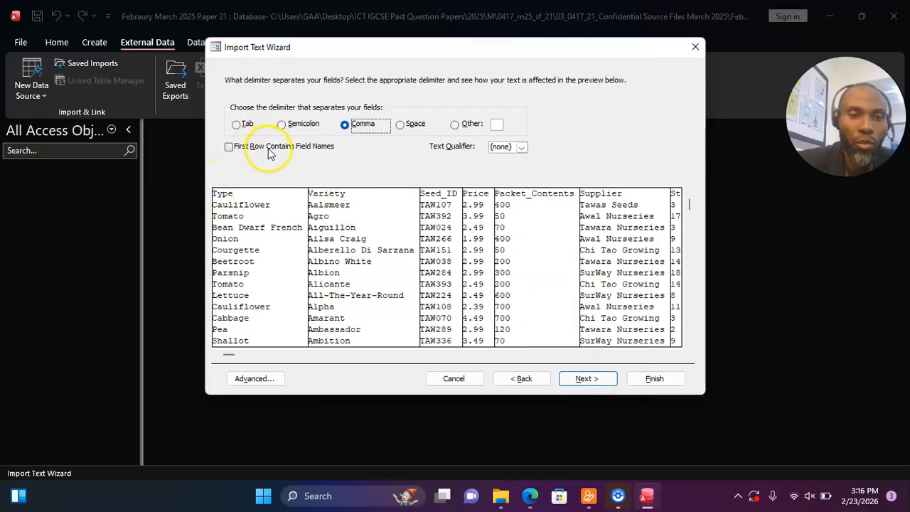
{"action": "left_click", "coordinate": [268, 147]}
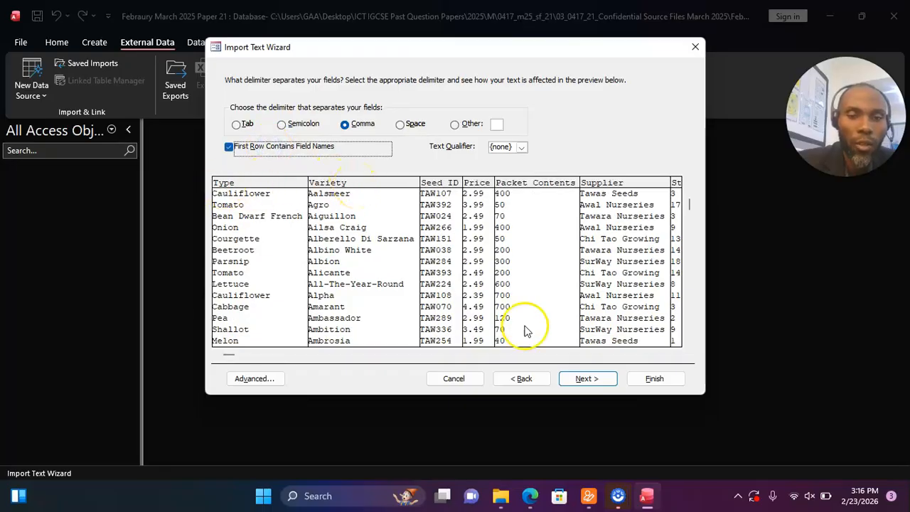
{"action": "left_click", "coordinate": [596, 379]}
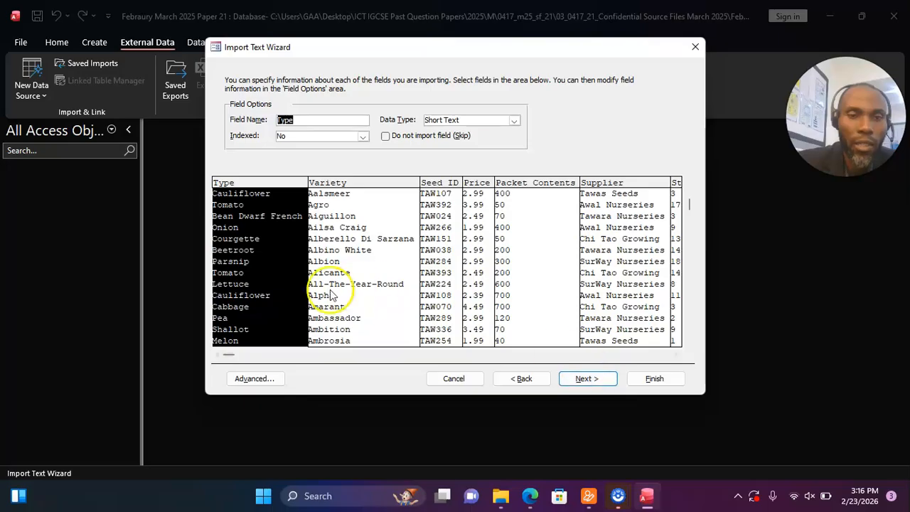
- Open the advanced import specification and compare its fields with the question 14 table in the exam paper PDF
{"action": "left_click", "coordinate": [258, 377]}
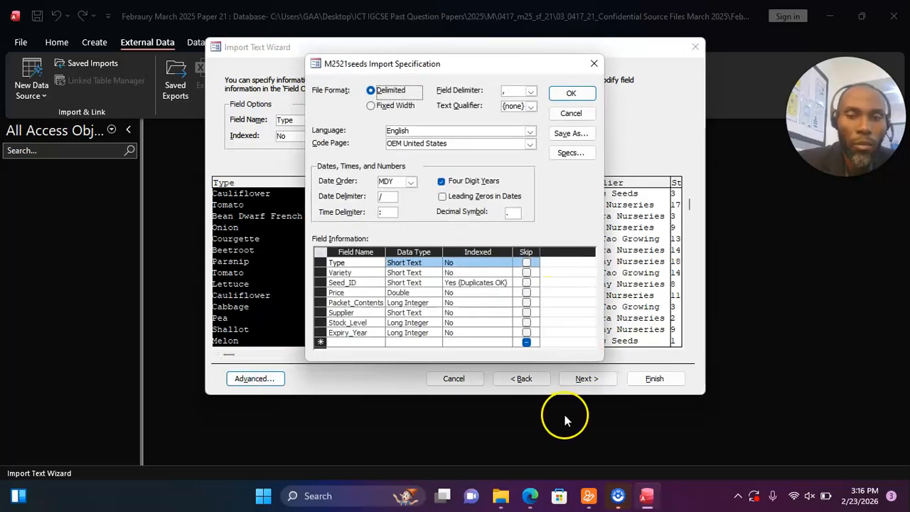
{"action": "left_click", "coordinate": [528, 494]}
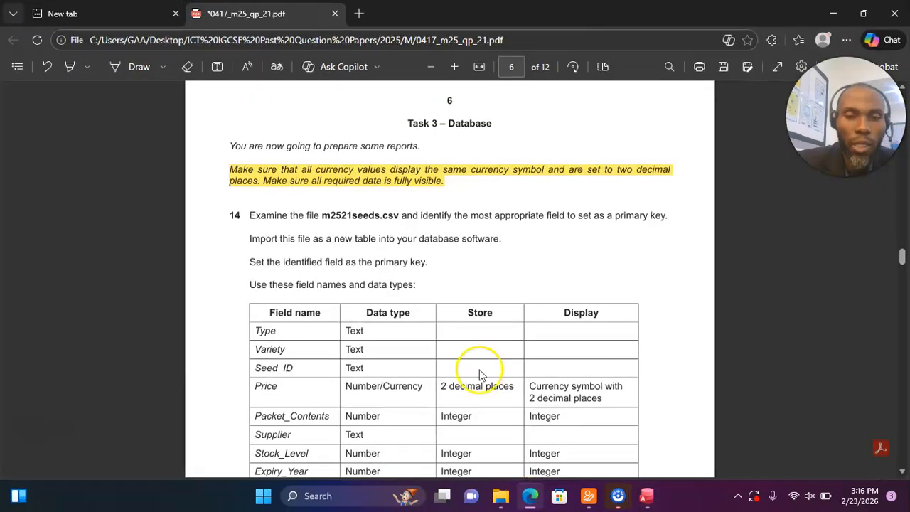
{"action": "scroll", "coordinate": [480, 374], "scroll_direction": "down", "scroll_amount": 3}
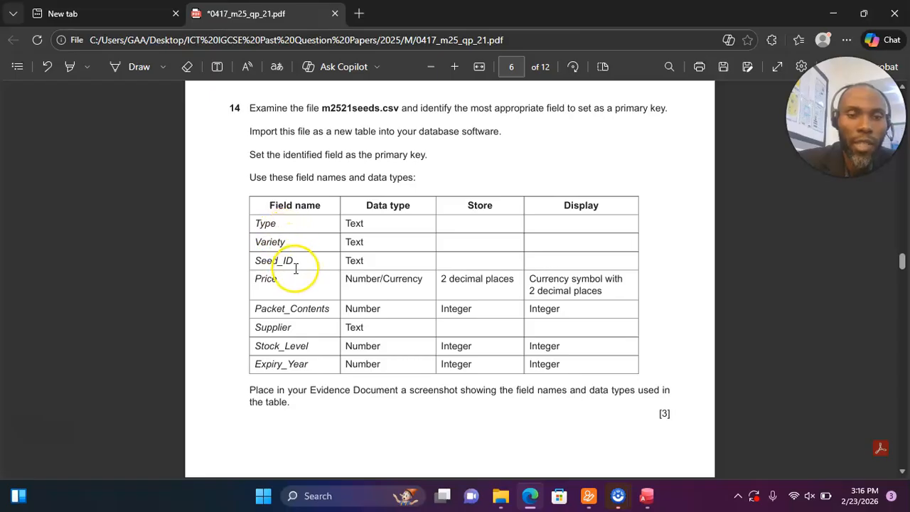
{"action": "key", "text": "alt+Tab"}
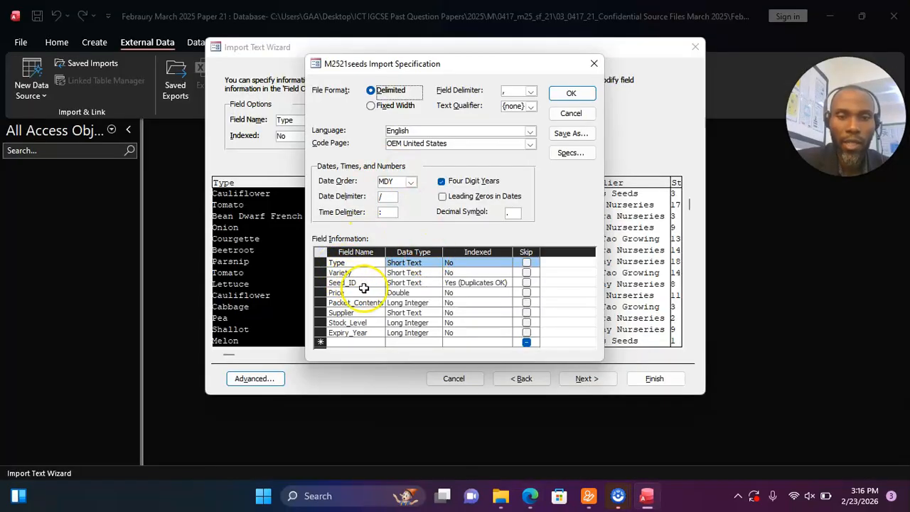
{"action": "key", "text": "alt+Tab"}
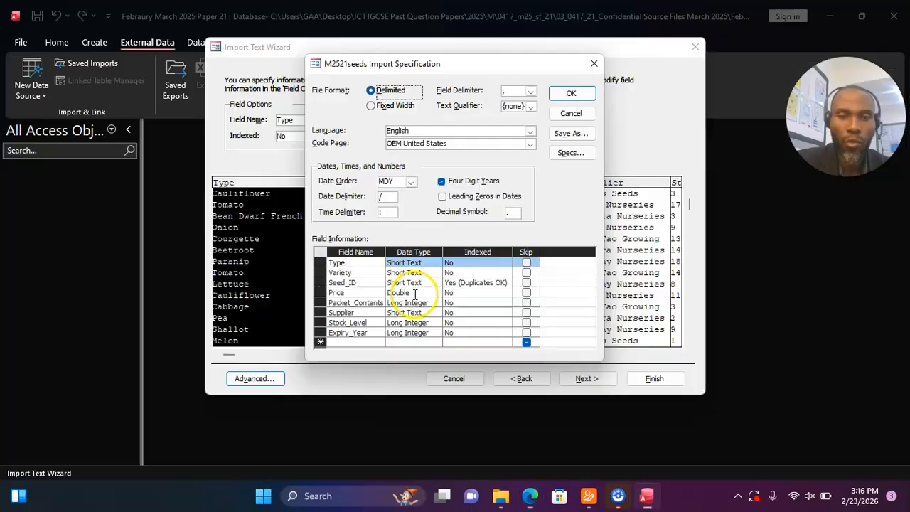
{"action": "key", "text": "alt+Tab"}
- Set the data type of the Price field to Currency in the import specification
{"action": "left_click", "coordinate": [431, 302]}
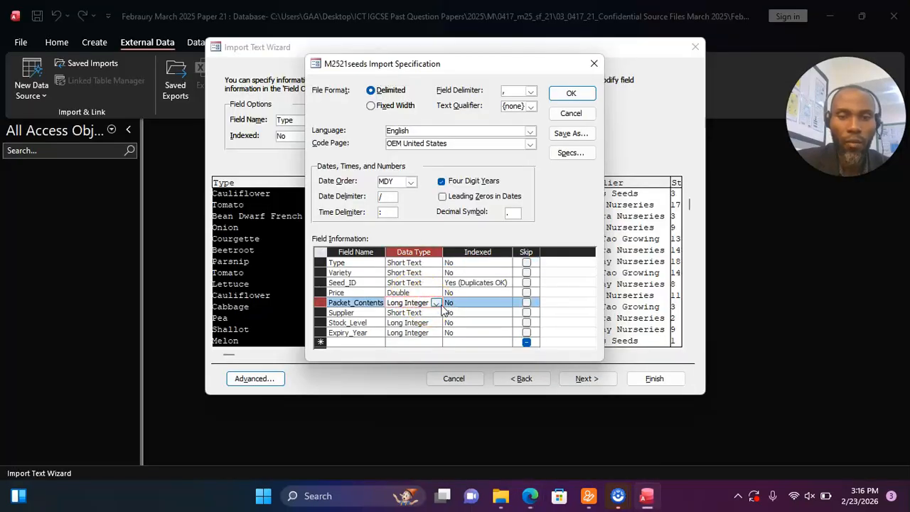
{"action": "left_click", "coordinate": [412, 293]}
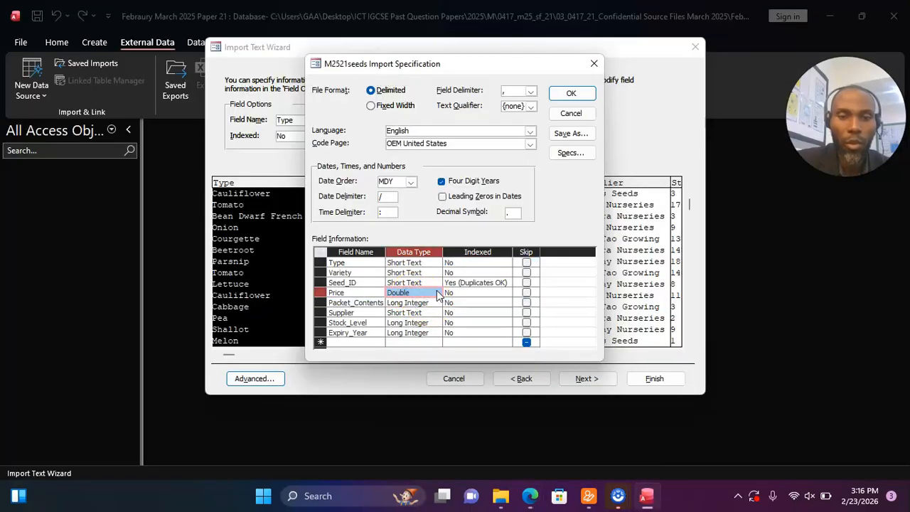
{"action": "left_click", "coordinate": [414, 293]}
{"action": "left_click", "coordinate": [436, 294]}
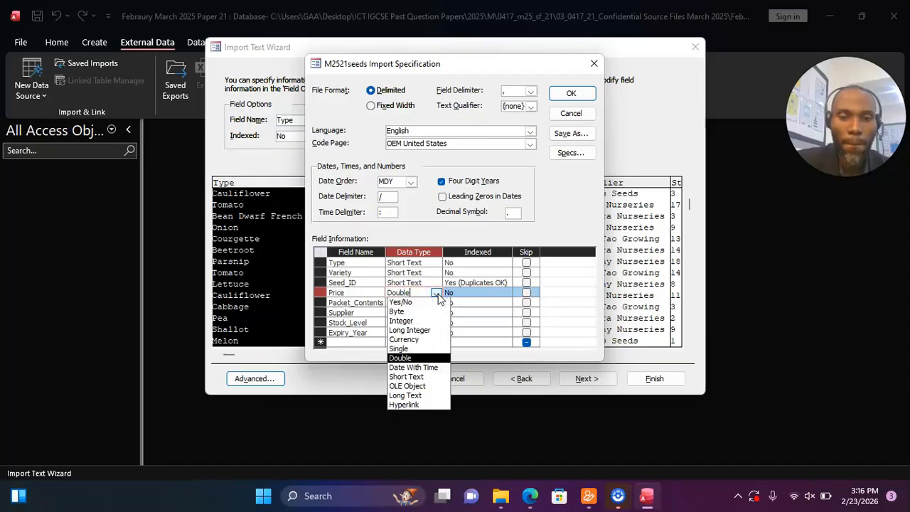
{"action": "left_click", "coordinate": [409, 339]}
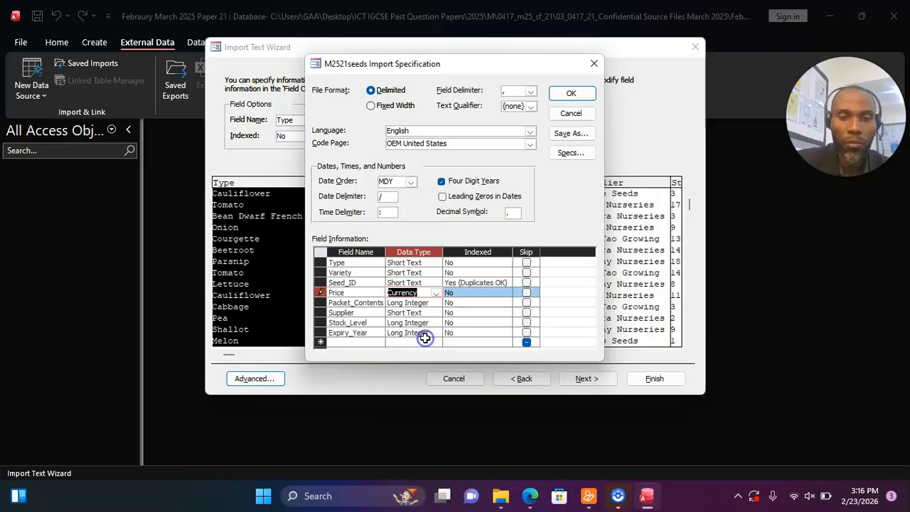
- Check the data types of Price, Packet_Contents, Supplier, Stock_Level and Expiry_Year against the question 14 table in the exam paper
{"action": "key", "text": "alt+Tab"}
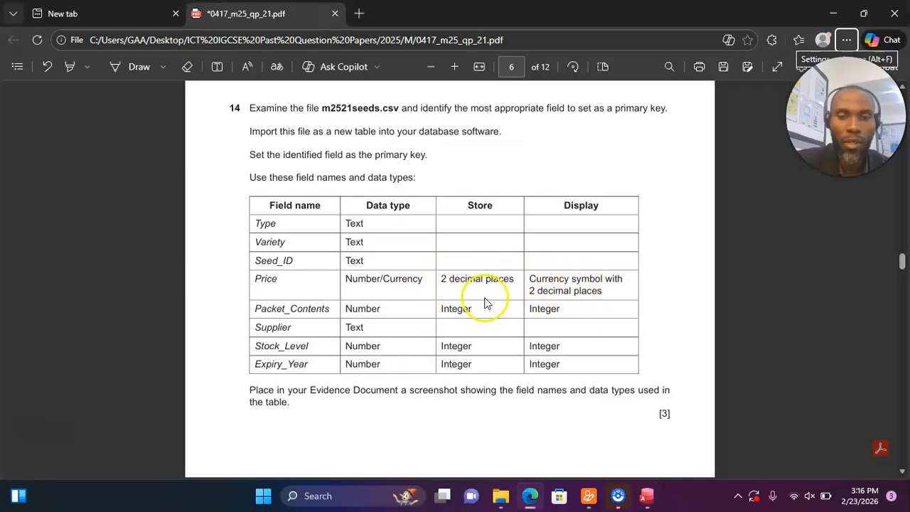
{"action": "key", "text": "alt+Tab"}
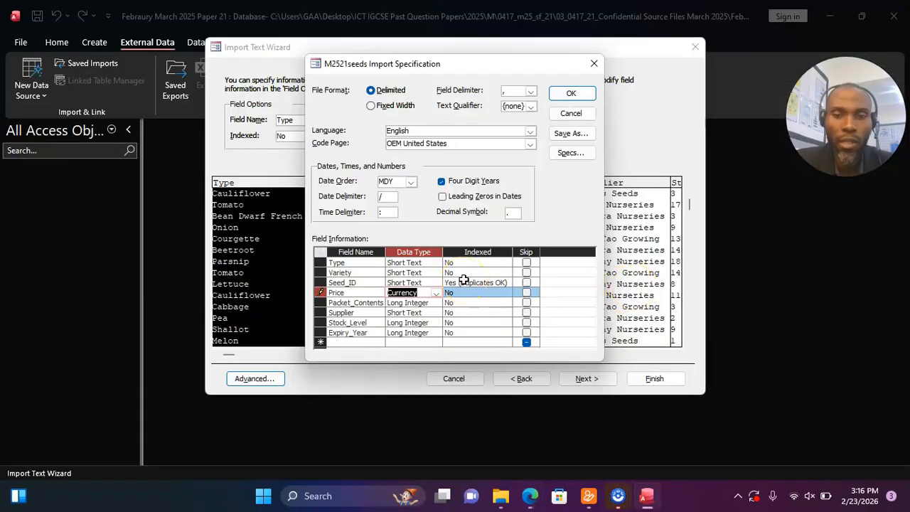
{"action": "key", "text": "alt+Tab"}
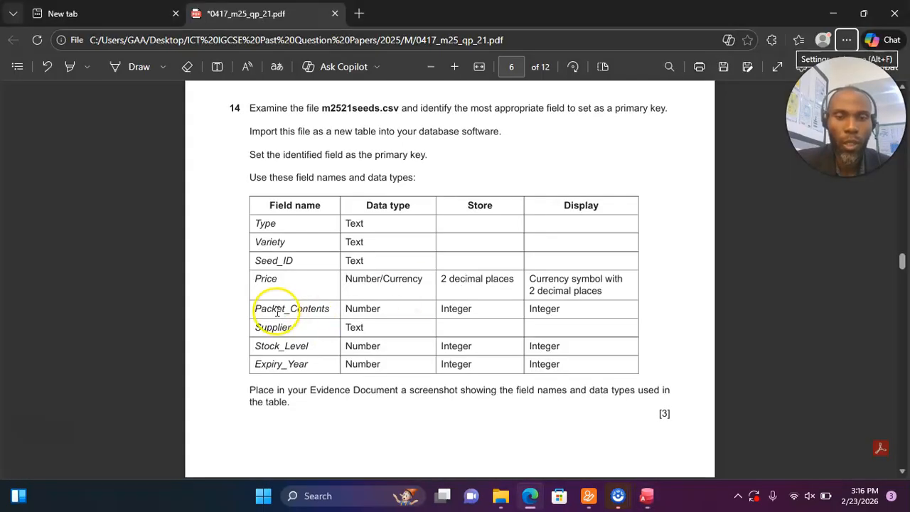
{"action": "key", "text": "alt+Tab"}
{"action": "key", "text": "alt+Tab"}
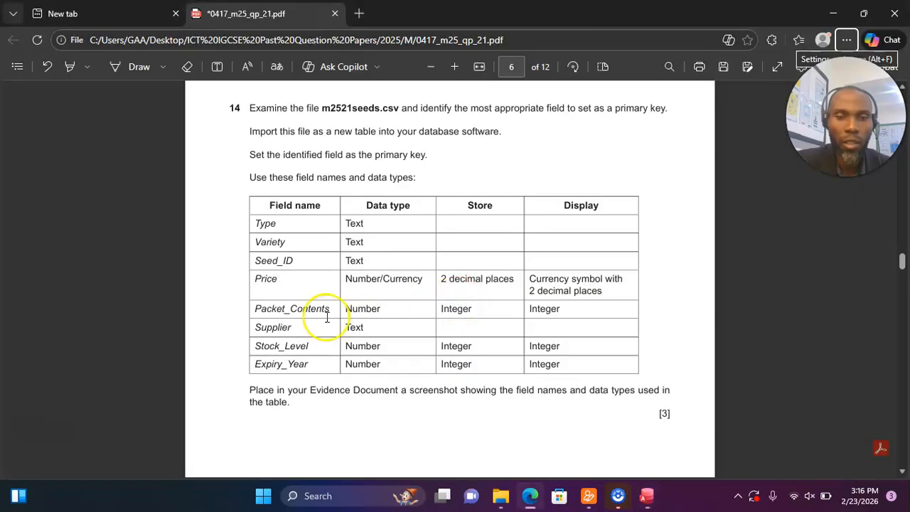
{"action": "key", "text": "alt+Tab"}
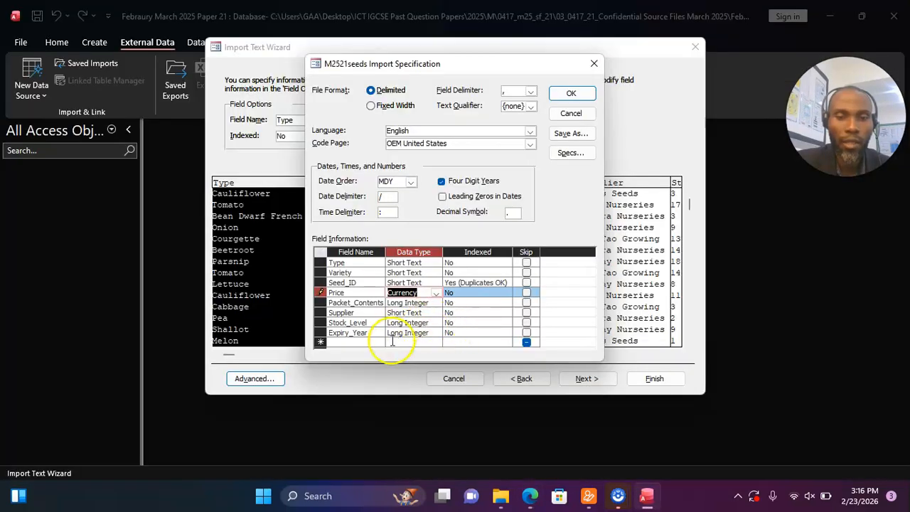
{"action": "key", "text": "alt+Tab"}
{"action": "key", "text": "alt+Tab"}
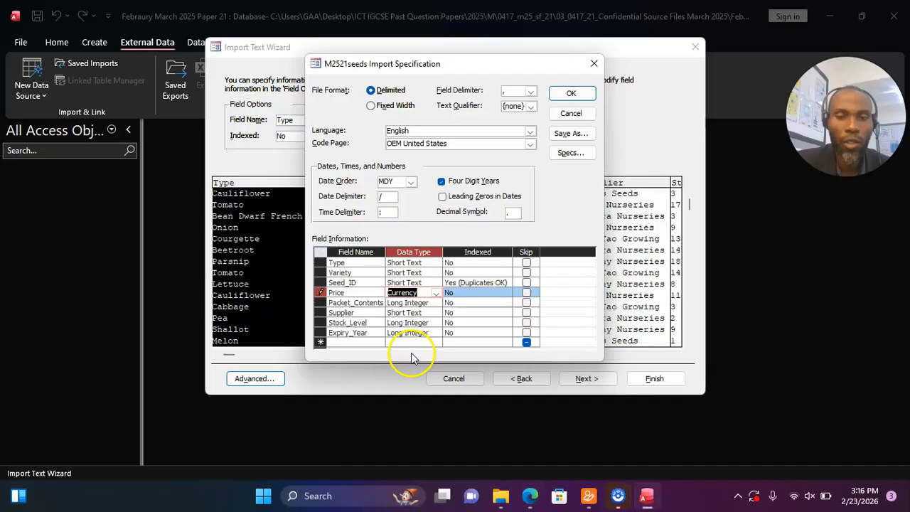
{"action": "key", "text": "alt+Tab"}
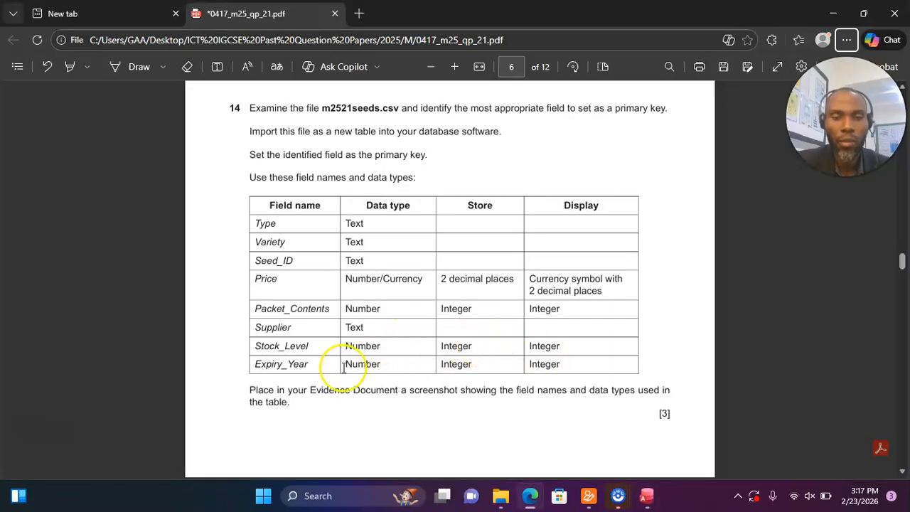
- Read question 15 on page 7 of the exam paper for the m2521orders.csv field names and data types
{"action": "scroll", "coordinate": [376, 382], "scroll_direction": "down", "scroll_amount": 2}
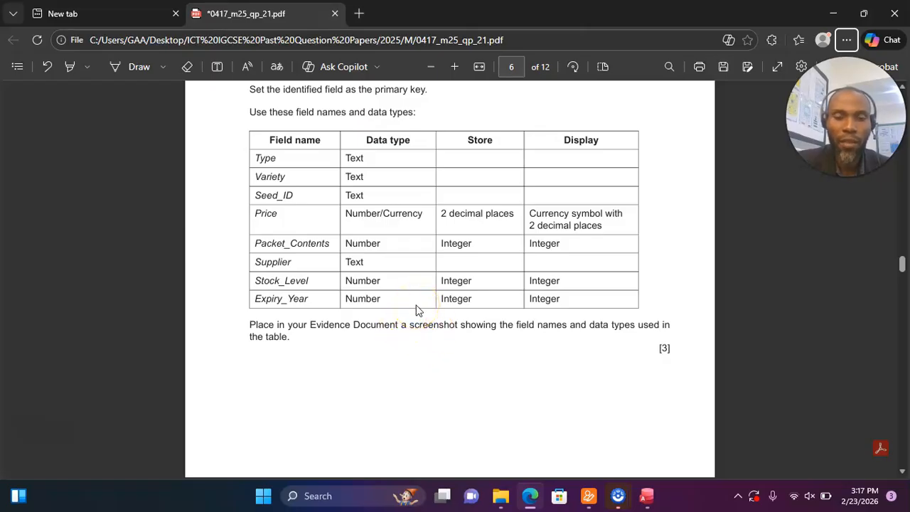
{"action": "scroll", "coordinate": [418, 310], "scroll_direction": "down", "scroll_amount": 4}
{"action": "scroll", "coordinate": [418, 311], "scroll_direction": "down", "scroll_amount": 6}
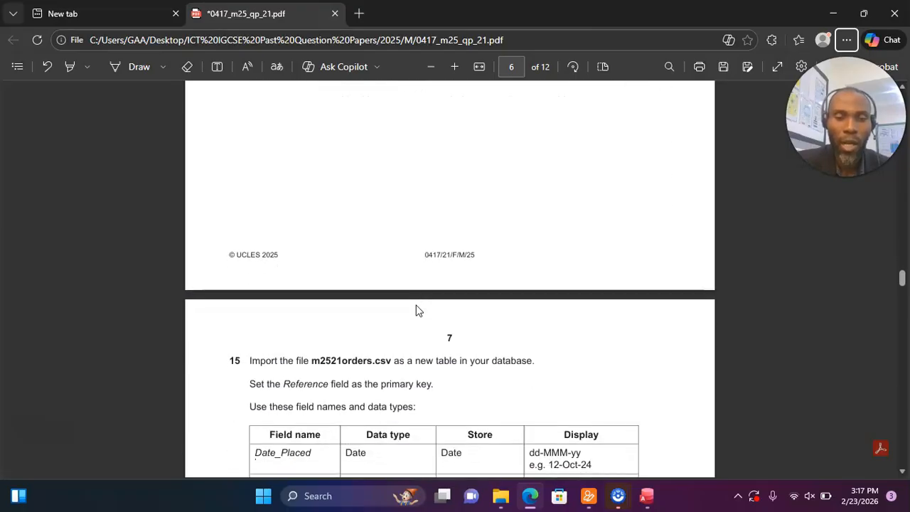
{"action": "scroll", "coordinate": [418, 311], "scroll_direction": "down", "scroll_amount": 2}
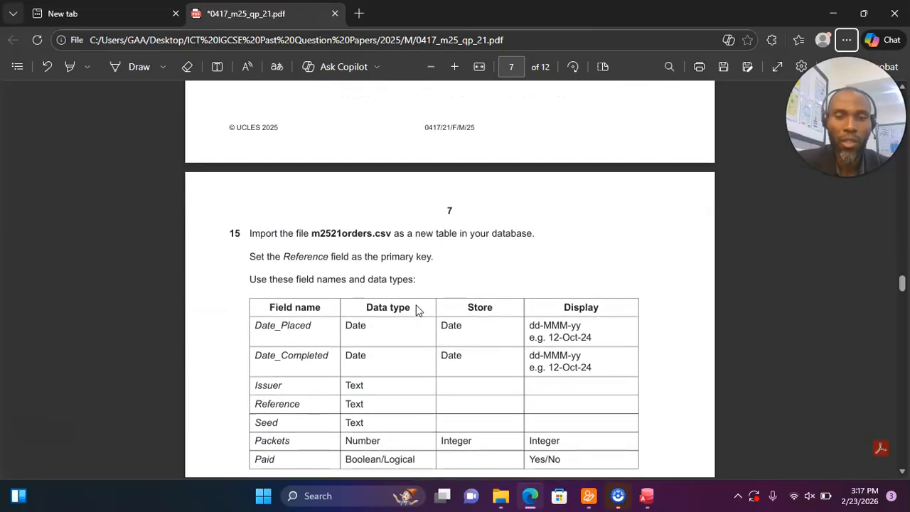
- Switch back to Access and accept the M2521seeds import specification
{"action": "scroll", "coordinate": [417, 310], "scroll_direction": "up", "scroll_amount": 4}
{"action": "key", "text": "alt+Tab"}
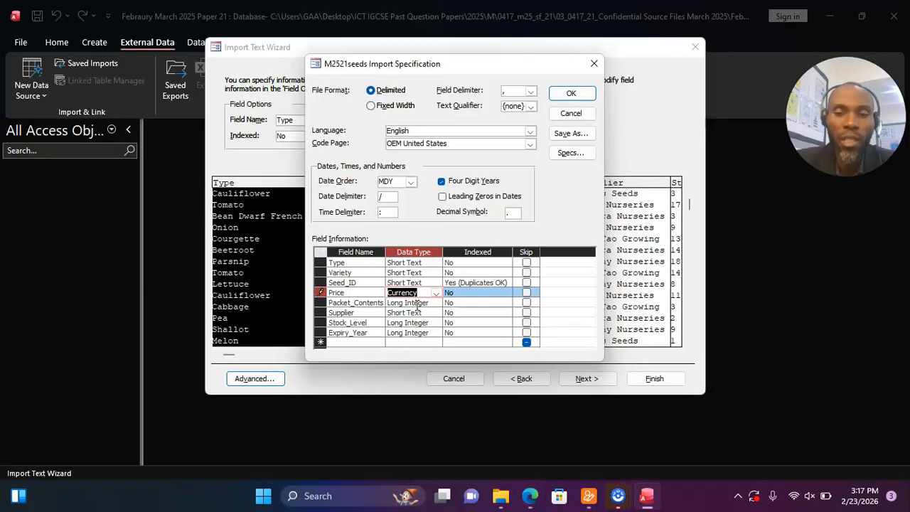
{"action": "left_click", "coordinate": [569, 153]}
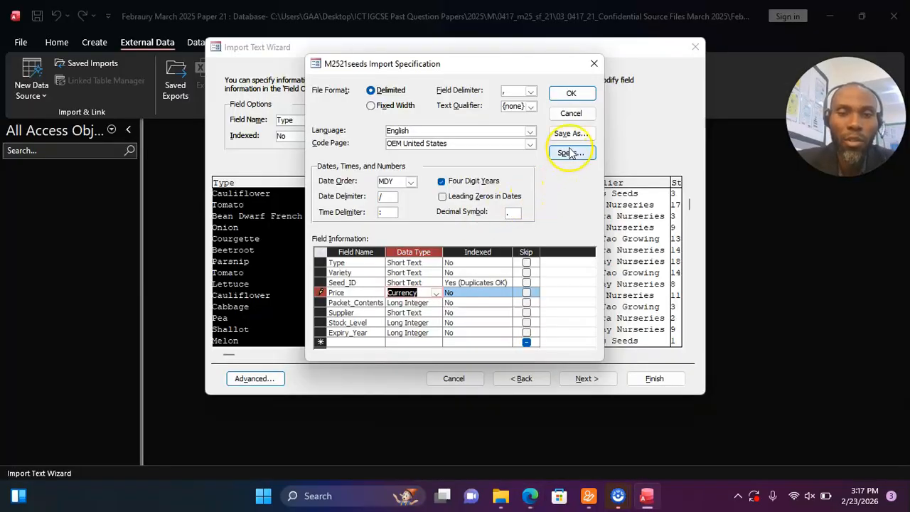
{"action": "left_click", "coordinate": [570, 95]}
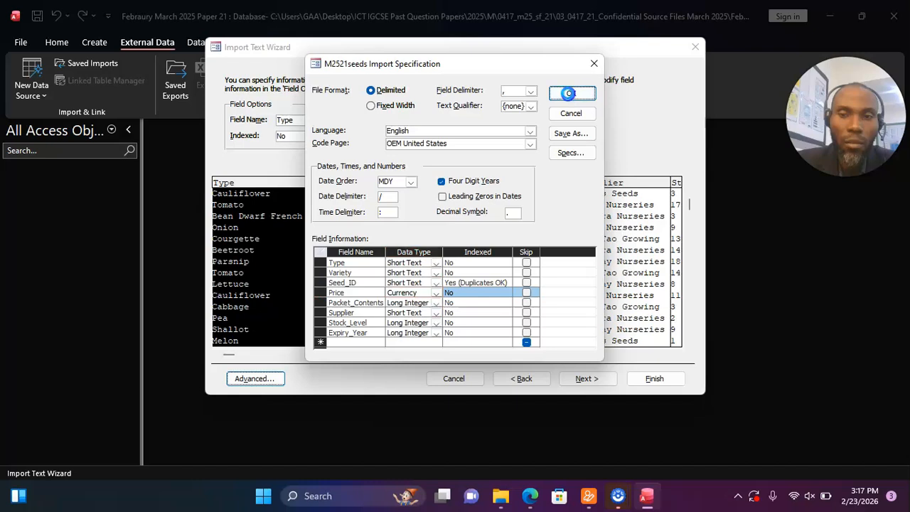
{"action": "left_click", "coordinate": [569, 96]}
- Choose Seed_ID as the primary key for the imported seeds table
{"action": "left_click", "coordinate": [588, 384]}
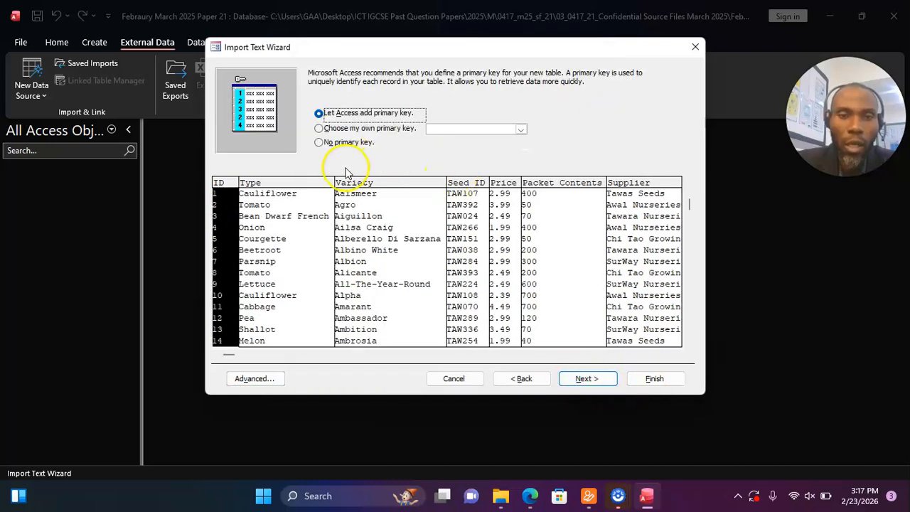
{"action": "left_click", "coordinate": [368, 130]}
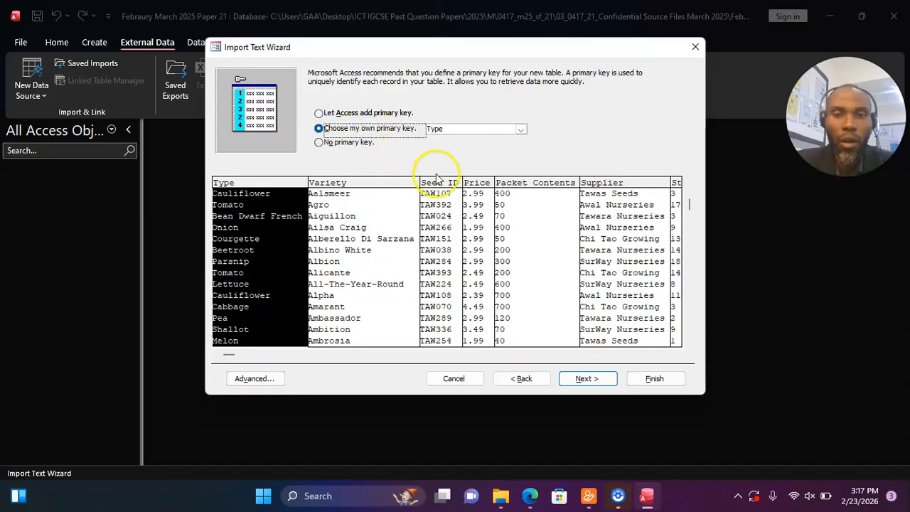
{"action": "left_click", "coordinate": [441, 183]}
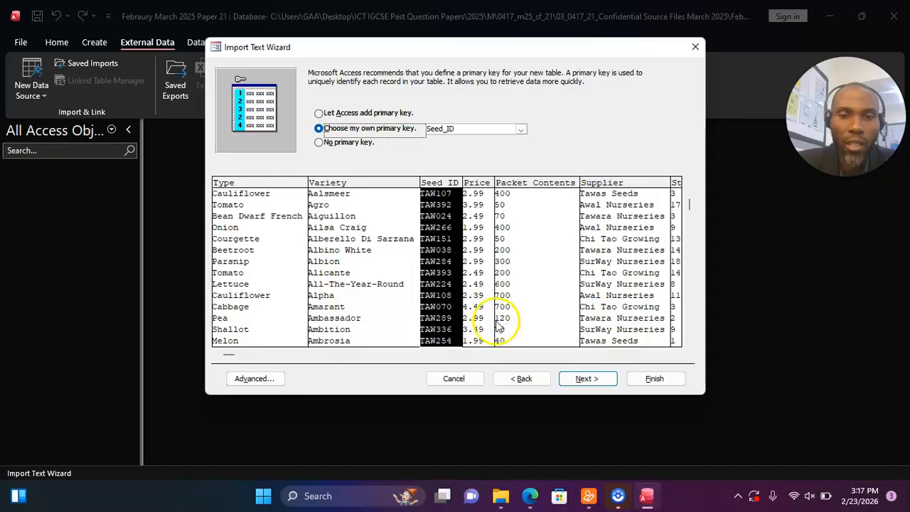
- Finish the import into the table M2521seeds without saving the import steps
{"action": "left_click", "coordinate": [585, 378]}
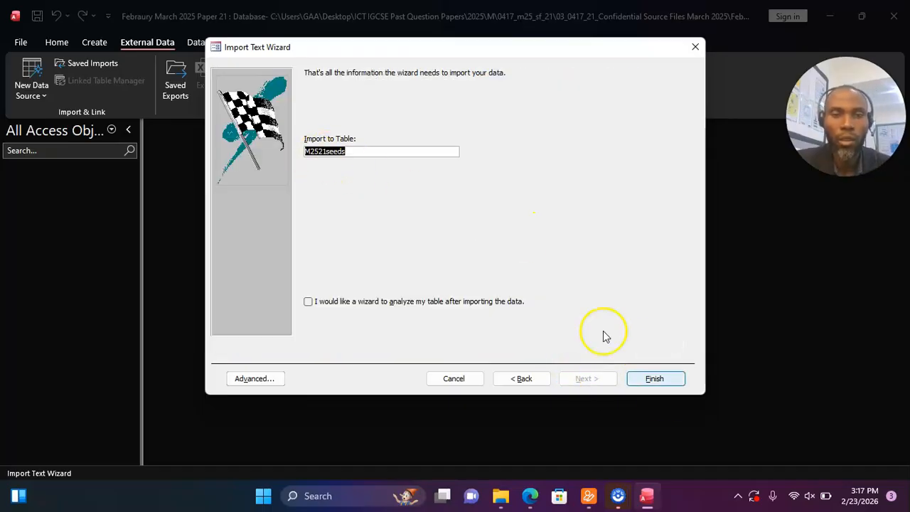
{"action": "left_click", "coordinate": [655, 379]}
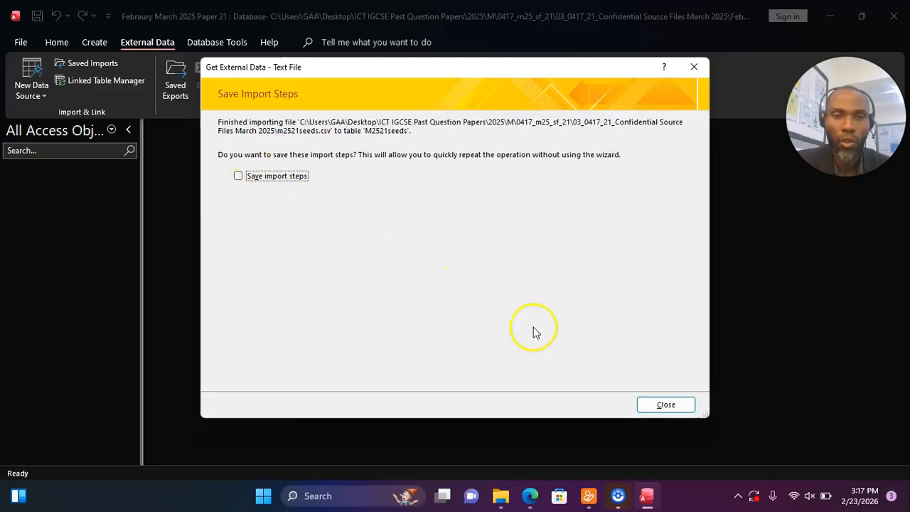
{"action": "left_click", "coordinate": [665, 405]}
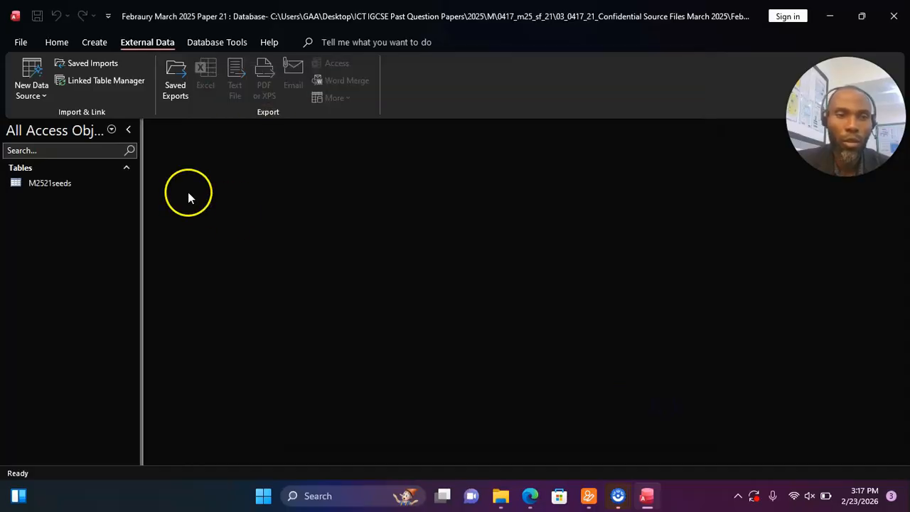
- Open the M2521seeds table and show it in Design View
{"action": "double_click", "coordinate": [56, 183]}
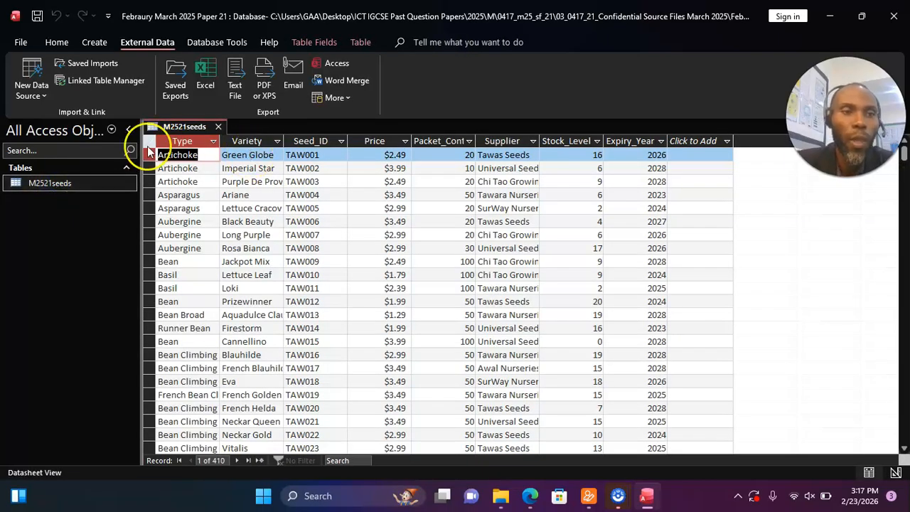
{"action": "left_click", "coordinate": [56, 42]}
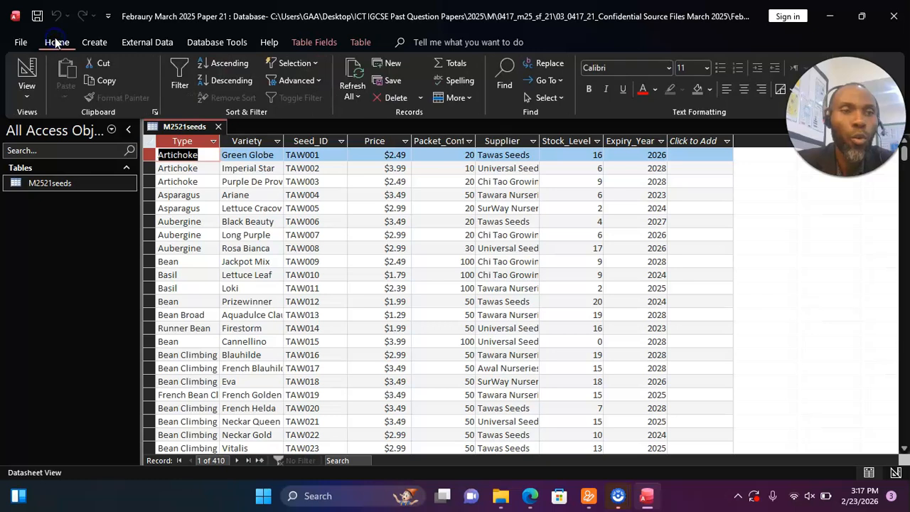
{"action": "left_click", "coordinate": [24, 94]}
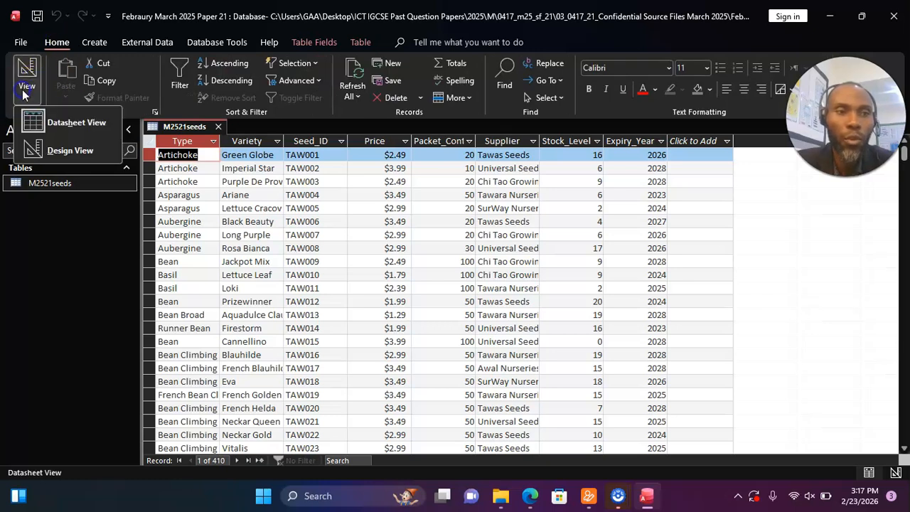
{"action": "left_click", "coordinate": [75, 149]}
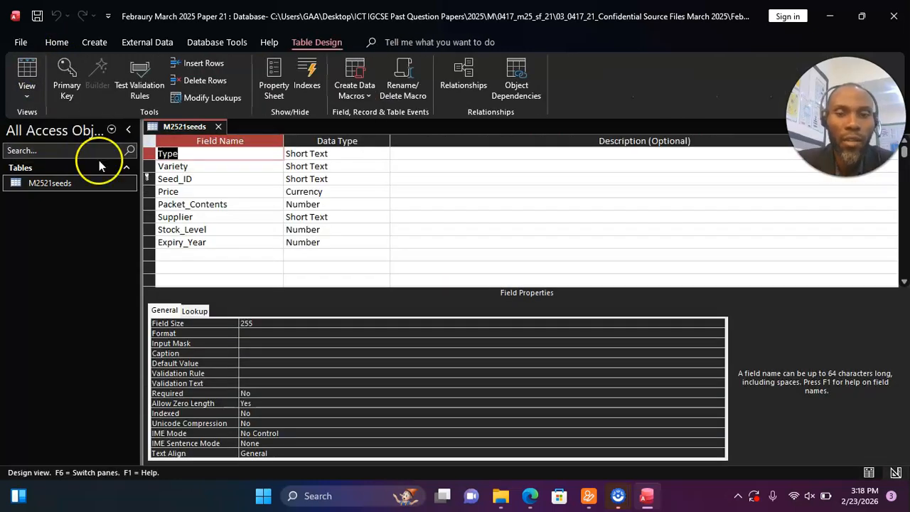
- Set the Price field's format to Currency with 2 decimal places
{"action": "left_click", "coordinate": [309, 191]}
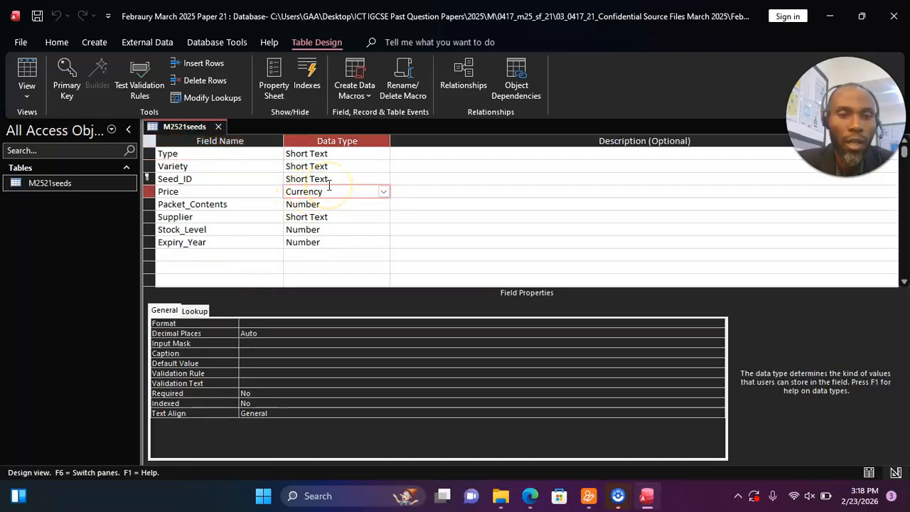
{"action": "left_click", "coordinate": [299, 323]}
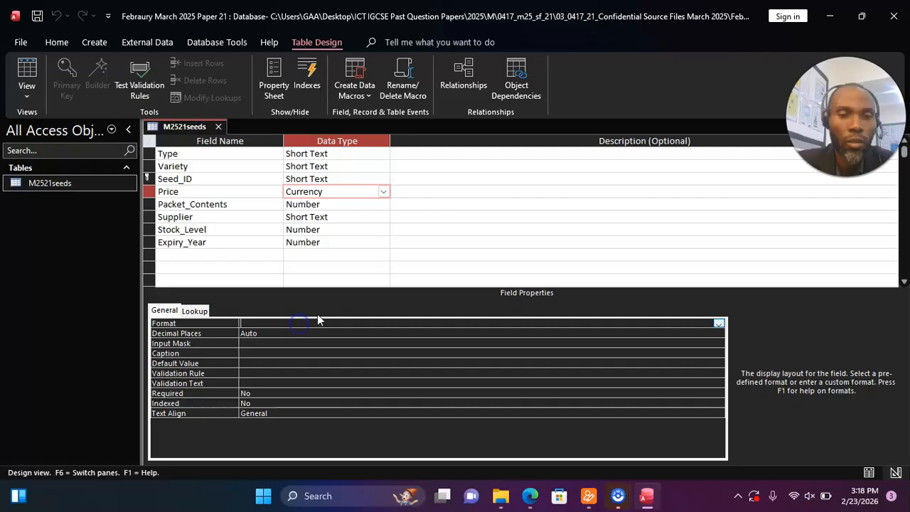
{"action": "left_click", "coordinate": [720, 324]}
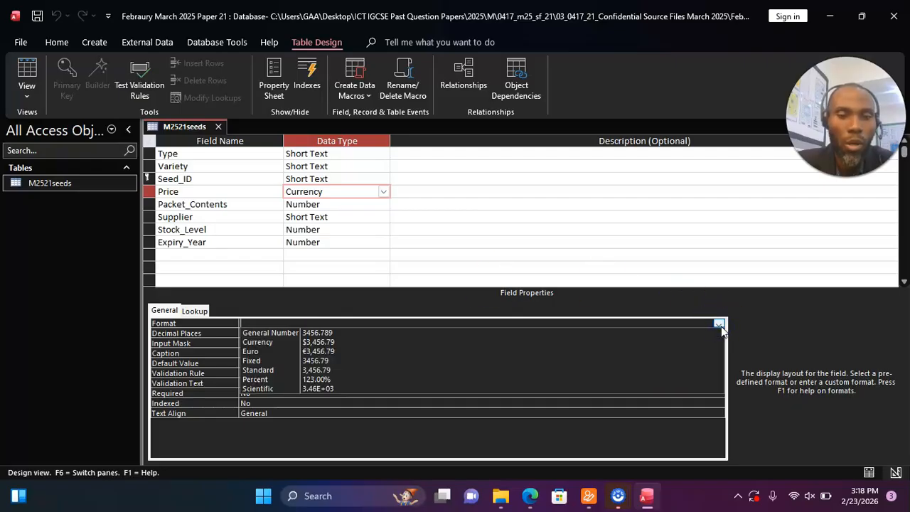
{"action": "left_click", "coordinate": [455, 342]}
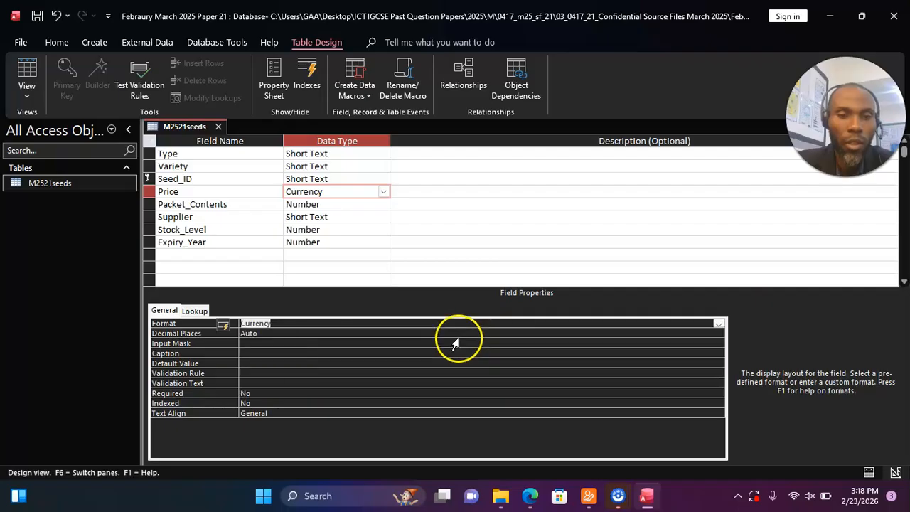
{"action": "left_click", "coordinate": [268, 333]}
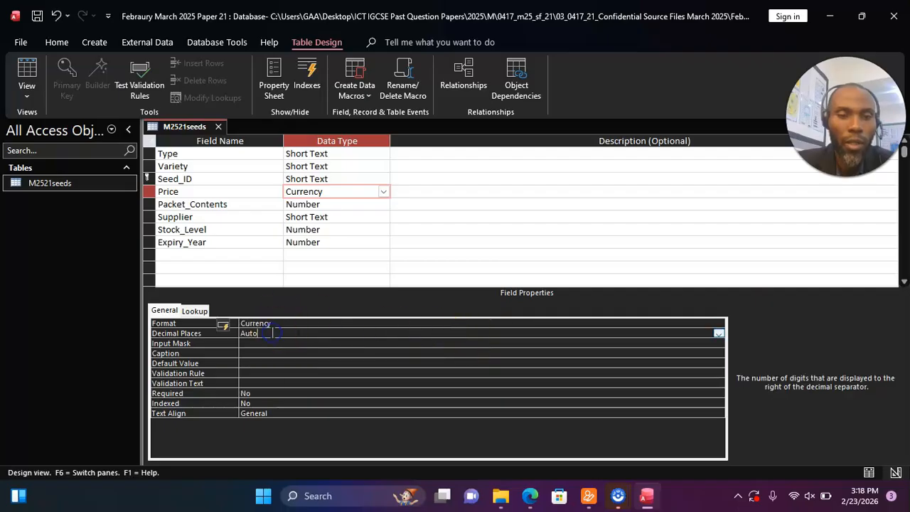
{"action": "left_click", "coordinate": [719, 333]}
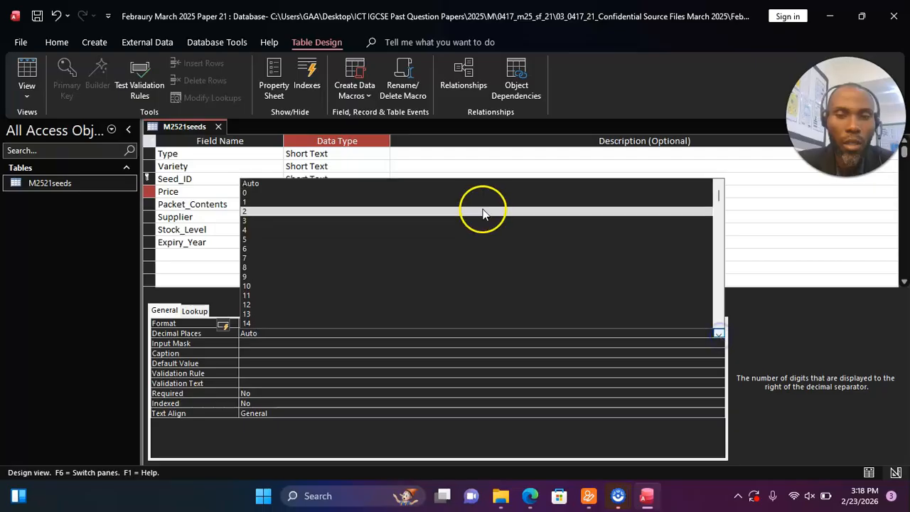
{"action": "left_click", "coordinate": [473, 212]}
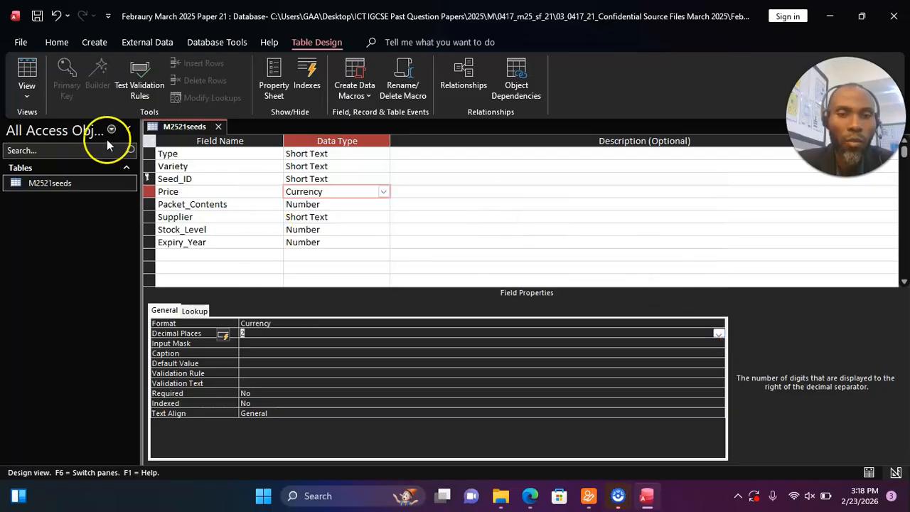
- Save the M2521seeds table design and switch to Datasheet View
{"action": "left_click", "coordinate": [26, 98]}
{"action": "left_click", "coordinate": [61, 122]}
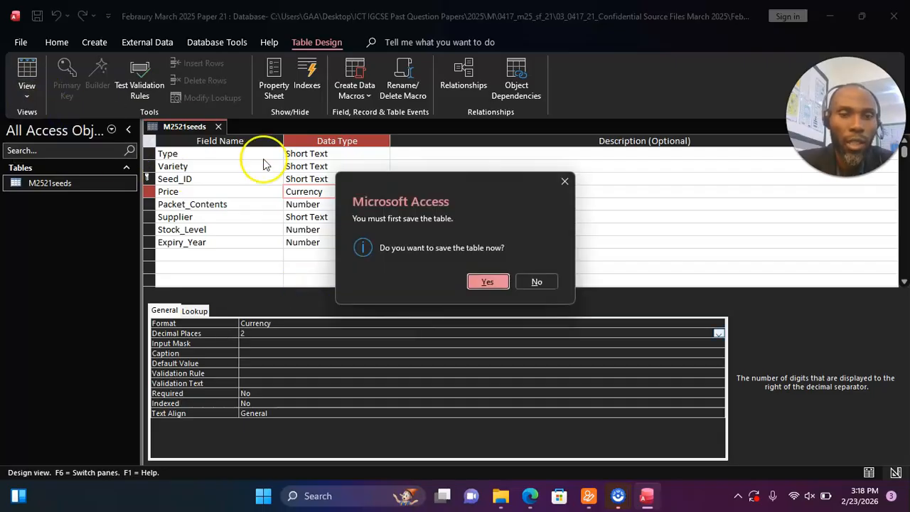
{"action": "left_click", "coordinate": [486, 283]}
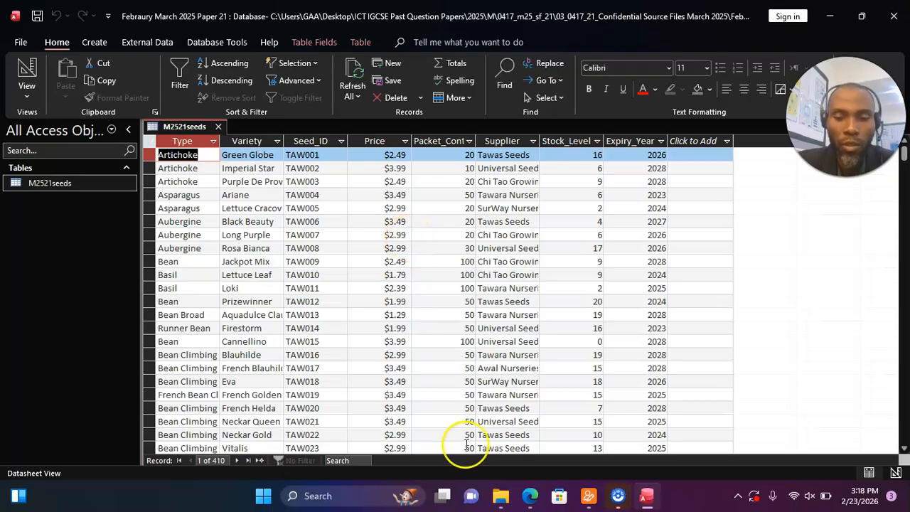
- Review the question 14 table and the question 15 import requirements for m2521orders.csv in the exam paper PDF
{"action": "left_click", "coordinate": [530, 496]}
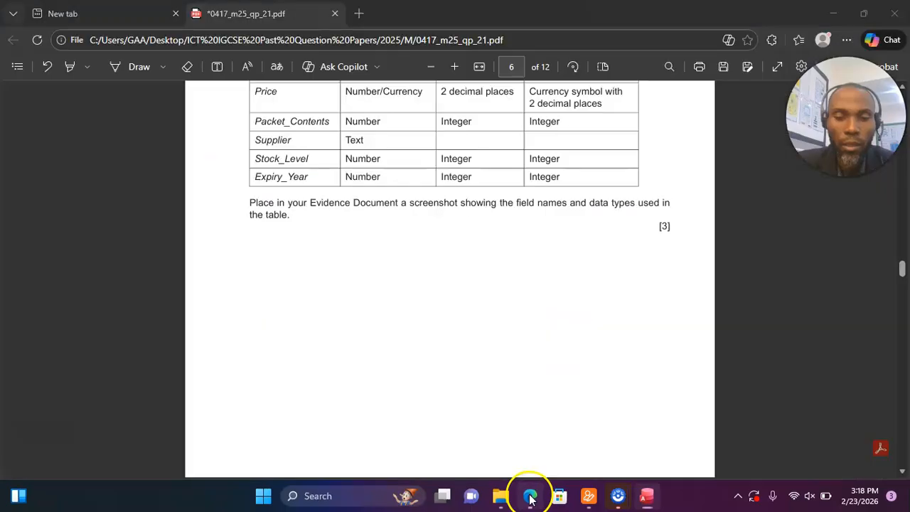
{"action": "scroll", "coordinate": [413, 310], "scroll_direction": "down", "scroll_amount": 3}
{"action": "scroll", "coordinate": [414, 310], "scroll_direction": "up", "scroll_amount": 6}
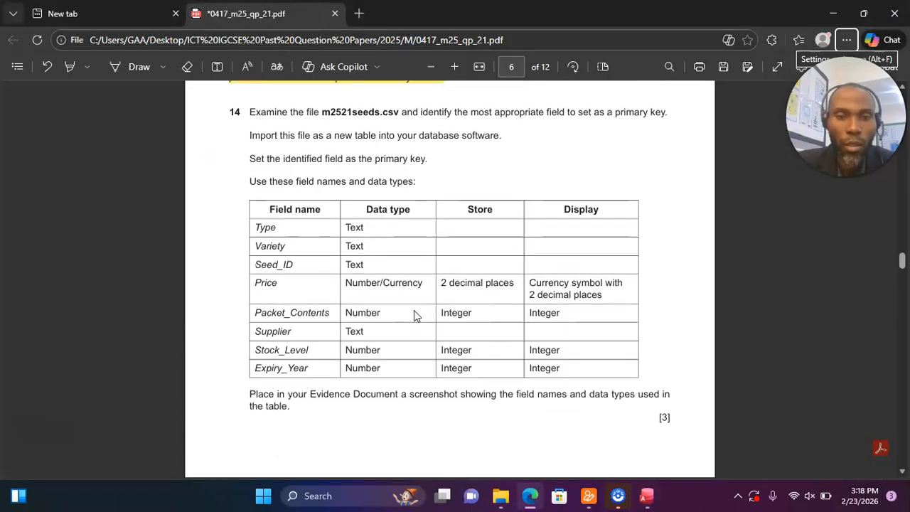
{"action": "scroll", "coordinate": [414, 310], "scroll_direction": "down", "scroll_amount": 5}
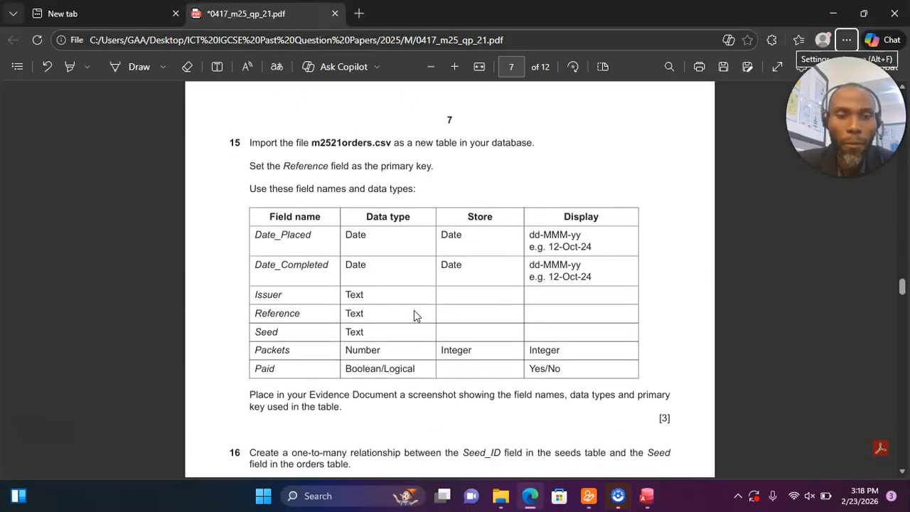
{"action": "scroll", "coordinate": [414, 310], "scroll_direction": "down", "scroll_amount": 1}
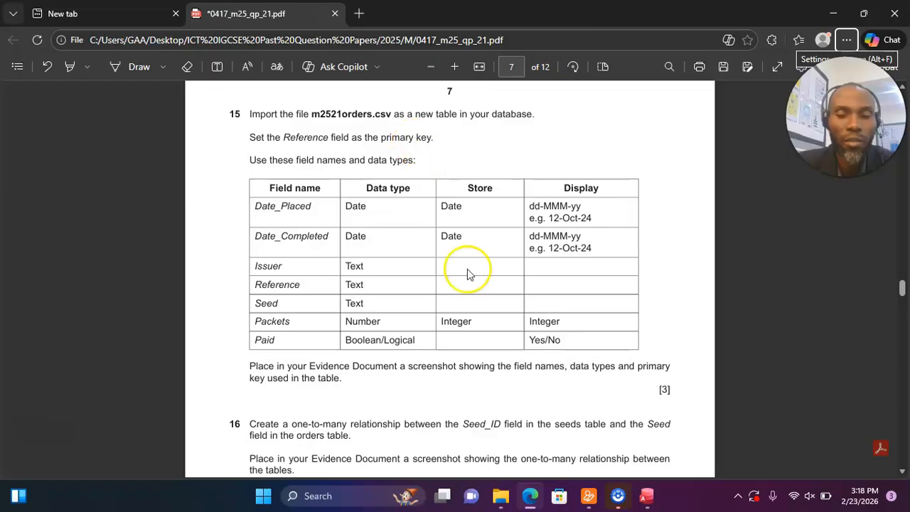
- Switch back to Access and start a text file import of m2521orders into a new table, using the Delimited format
{"action": "left_click", "coordinate": [646, 496]}
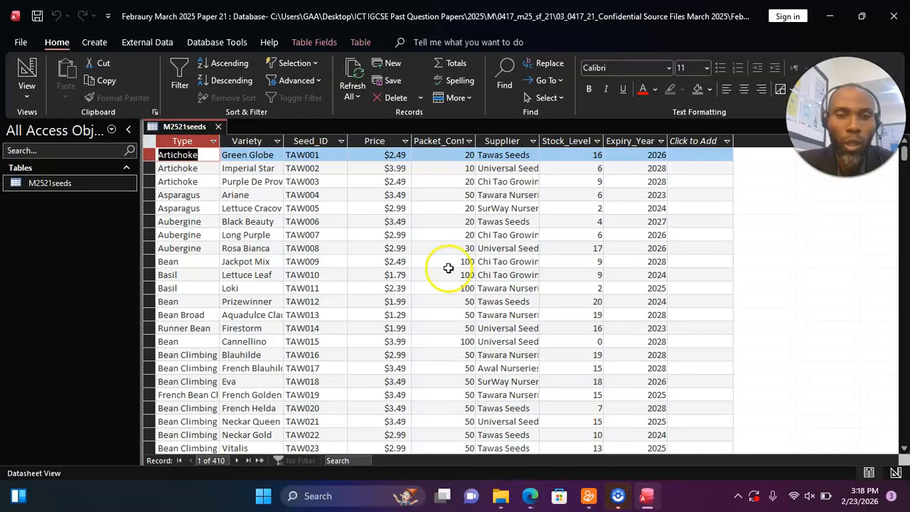
{"action": "left_click", "coordinate": [151, 43]}
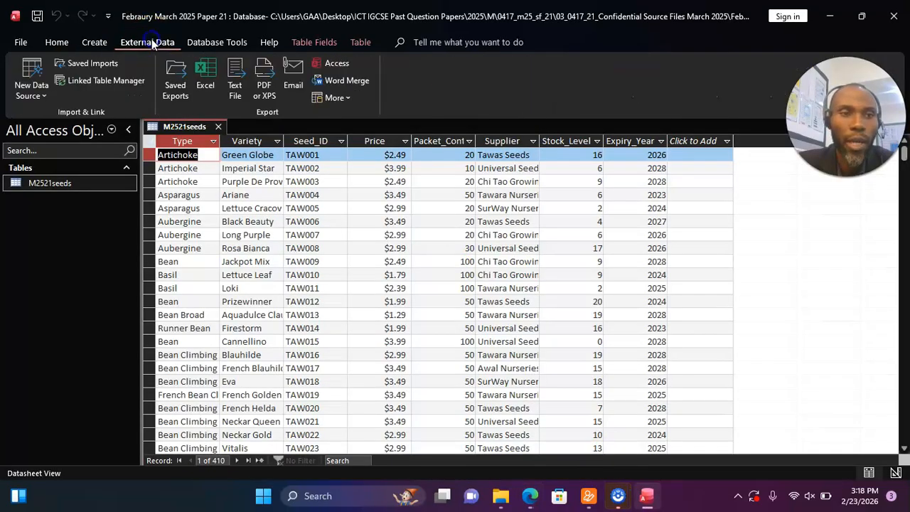
{"action": "left_click", "coordinate": [35, 91]}
{"action": "mouse_move", "coordinate": [68, 127]}
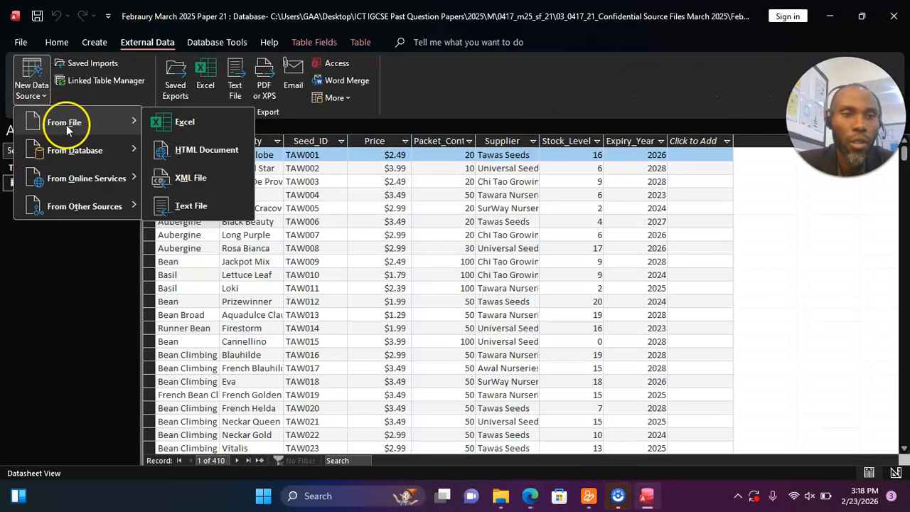
{"action": "left_click", "coordinate": [191, 205]}
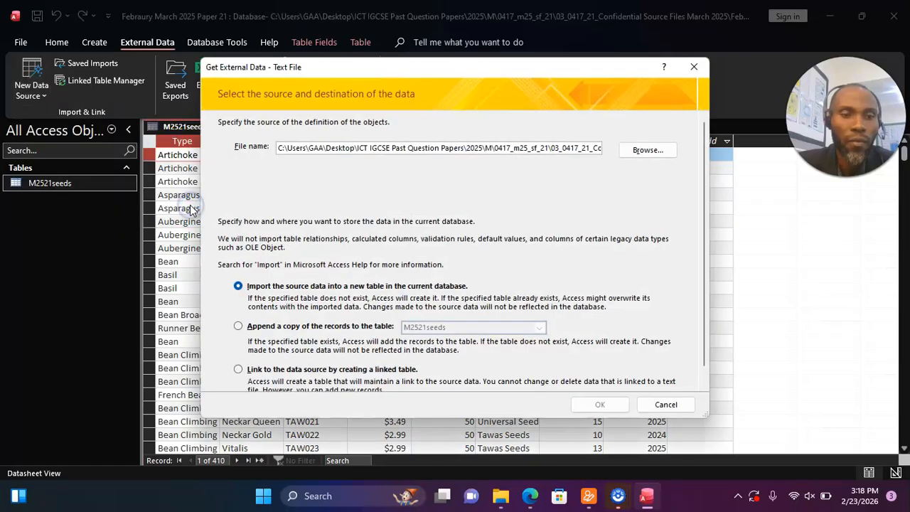
{"action": "left_click", "coordinate": [643, 151]}
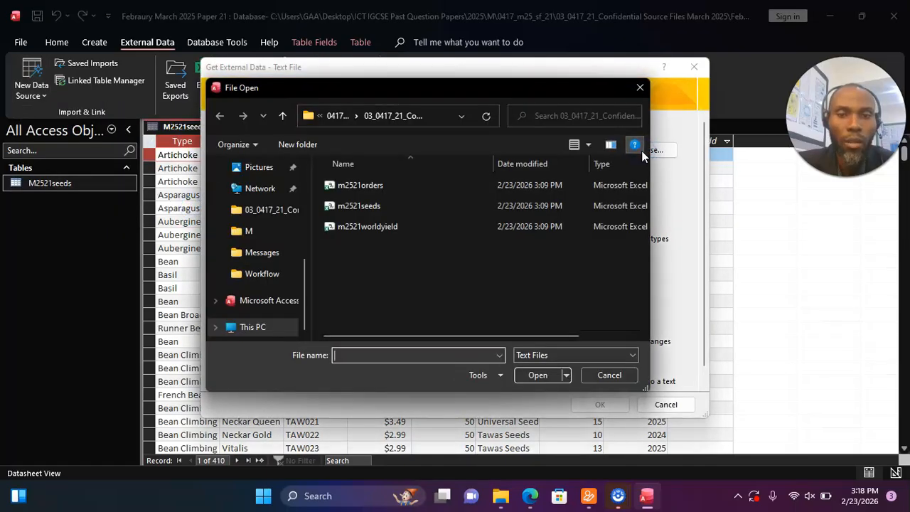
{"action": "left_click", "coordinate": [355, 186]}
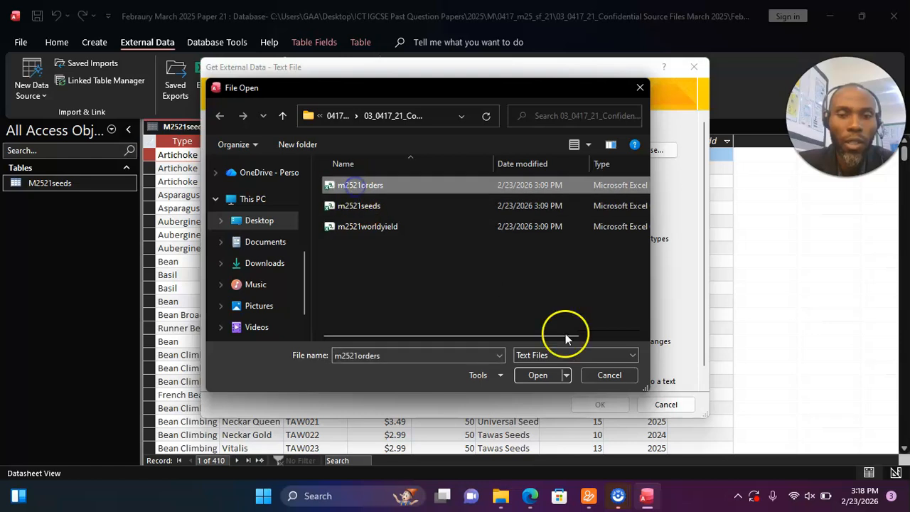
{"action": "left_click", "coordinate": [535, 379]}
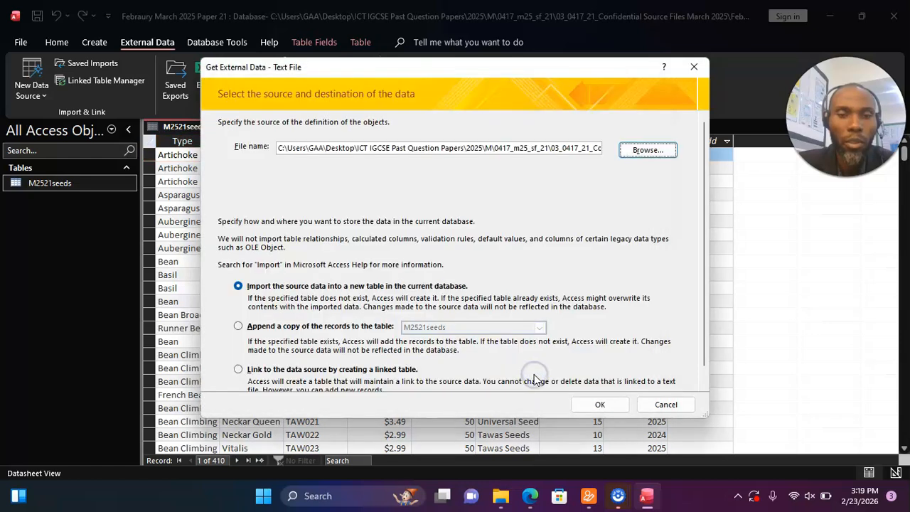
{"action": "left_click", "coordinate": [600, 405]}
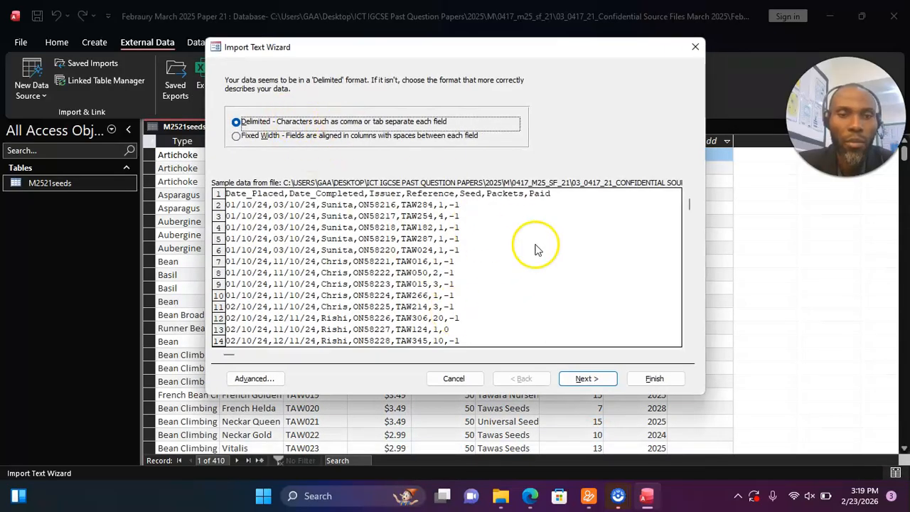
{"action": "left_click", "coordinate": [588, 378]}
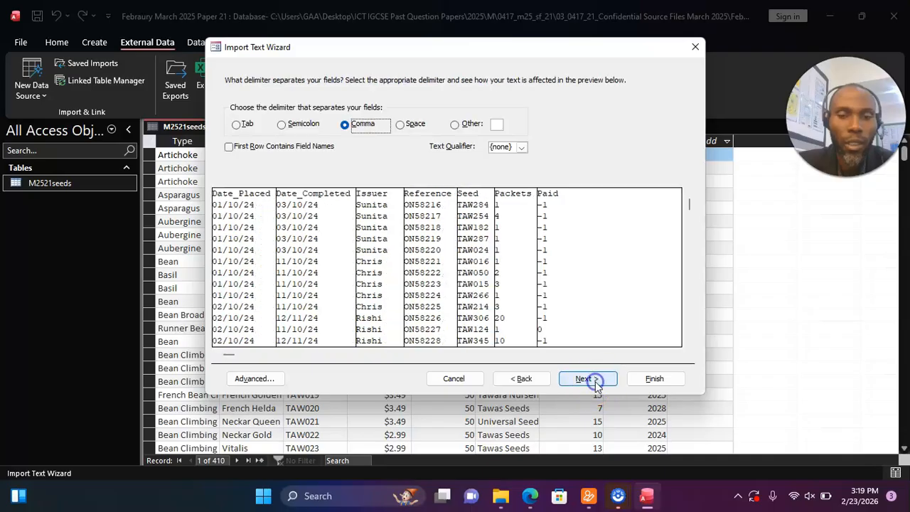
- Use the first row of m2521orders as field names in the comma-delimited import and open the advanced import specification
{"action": "left_click", "coordinate": [257, 148]}
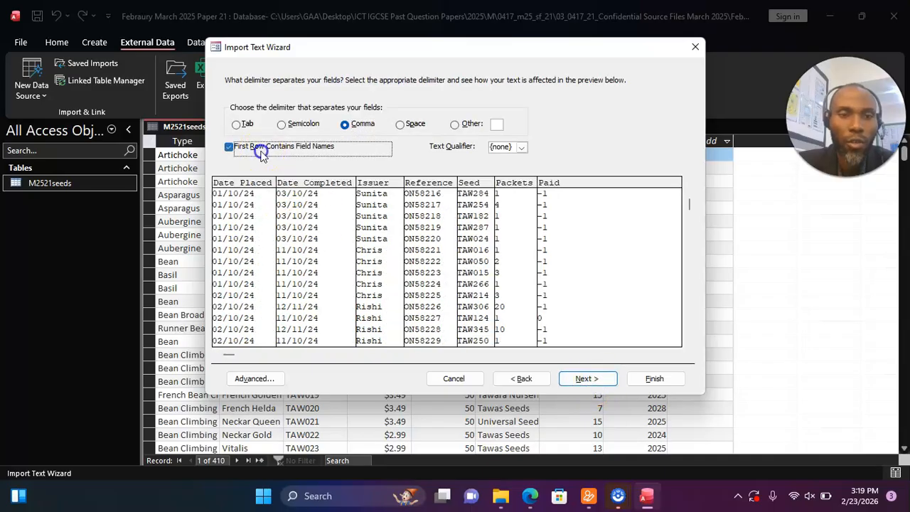
{"action": "left_click", "coordinate": [594, 376]}
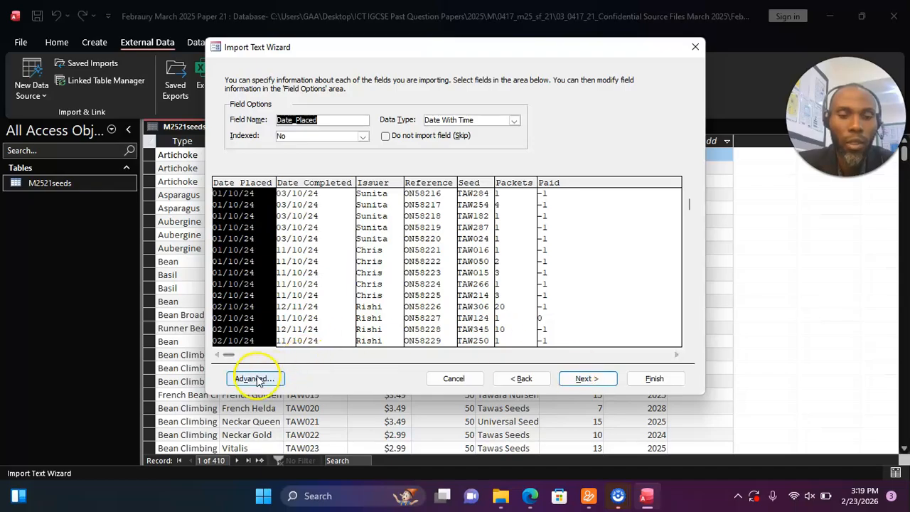
{"action": "key", "text": "alt+Tab"}
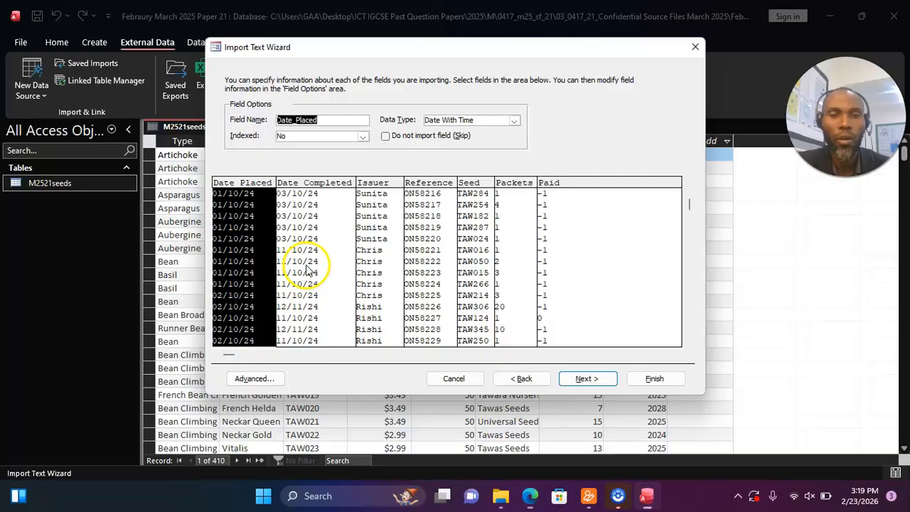
{"action": "key", "text": "alt+Tab"}
{"action": "left_click", "coordinate": [271, 378]}
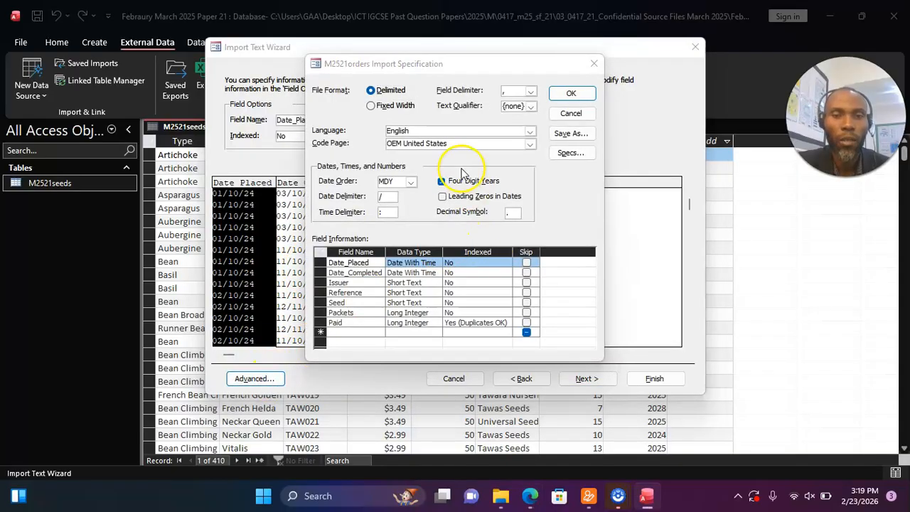
- Check the required date display format in the exam paper PDF, and set the import specification's date order to DMY in Access
{"action": "key", "text": "alt+Tab"}
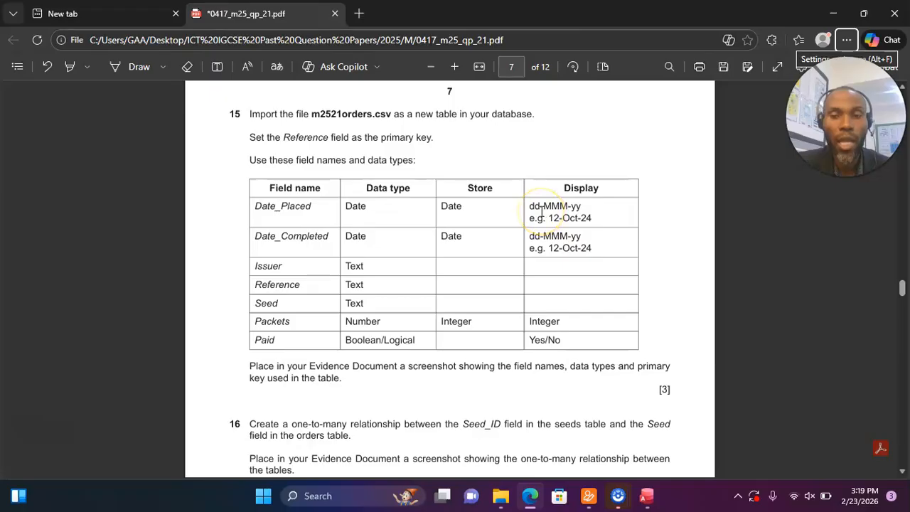
{"action": "key", "text": "alt+Tab"}
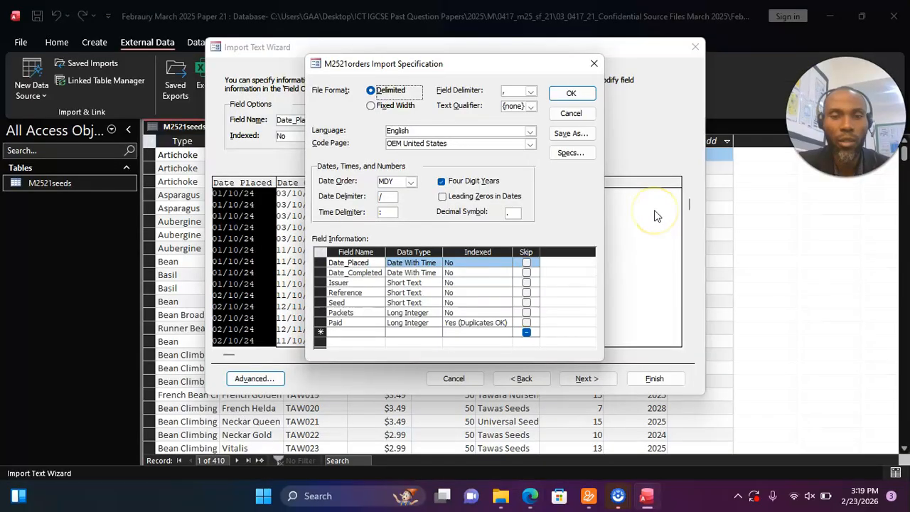
{"action": "left_click", "coordinate": [411, 182]}
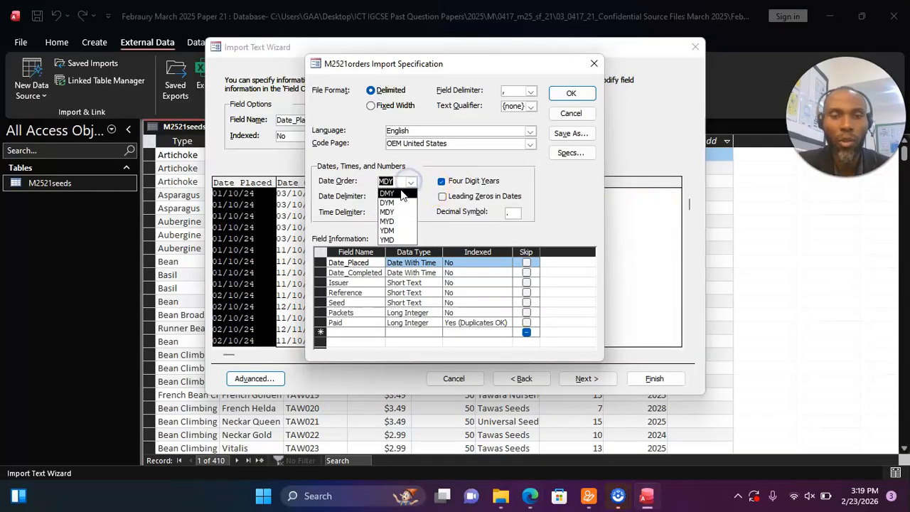
{"action": "left_click", "coordinate": [395, 194]}
- Compare the field names and data types in the orders import specification with the question 15 table in the exam paper PDF
{"action": "key", "text": "alt+Tab"}
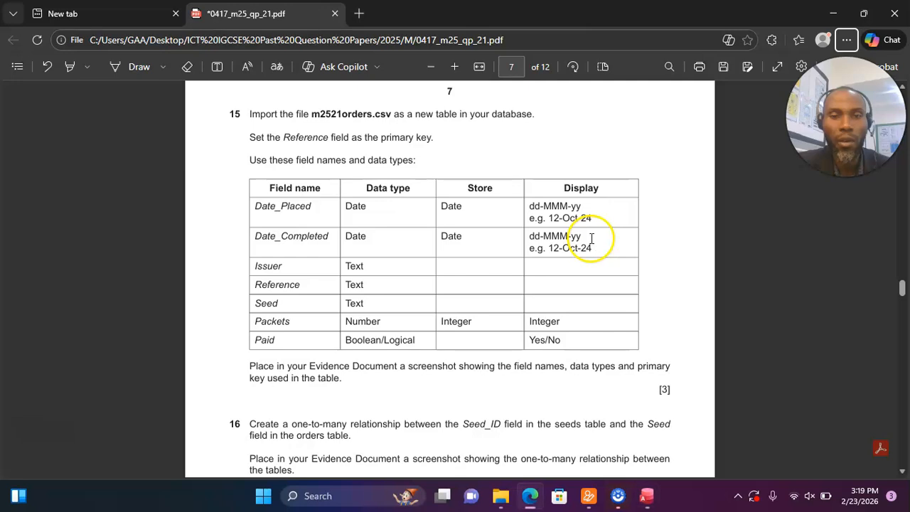
{"action": "key", "text": "alt+Tab"}
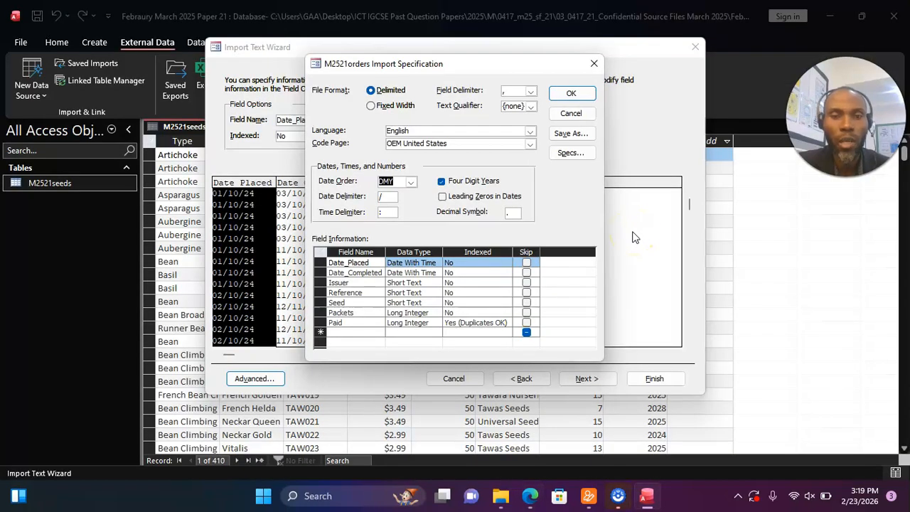
{"action": "key", "text": "alt+Tab"}
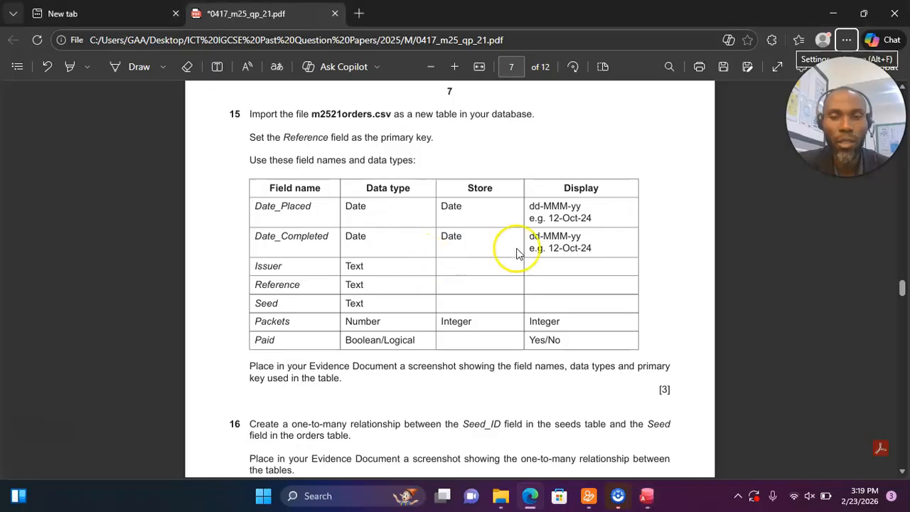
{"action": "key", "text": "alt+Tab"}
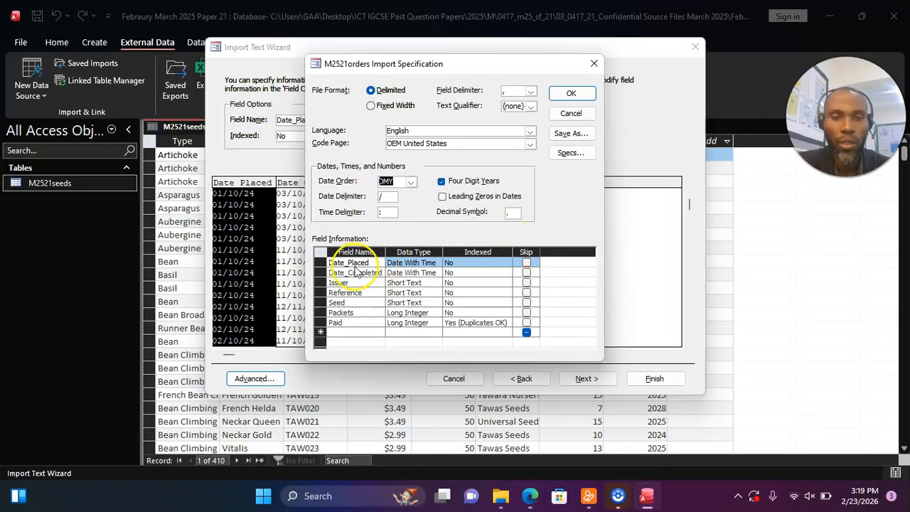
{"action": "key", "text": "alt+Tab"}
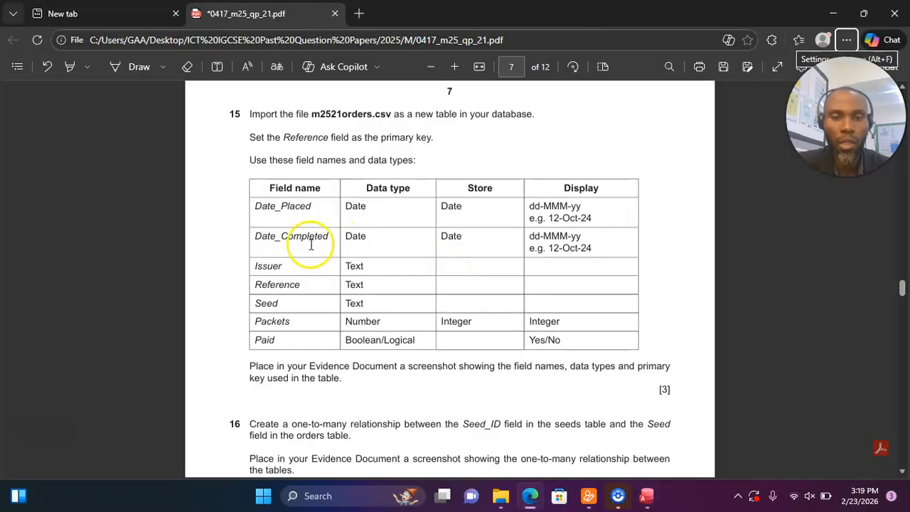
{"action": "key", "text": "alt+Tab"}
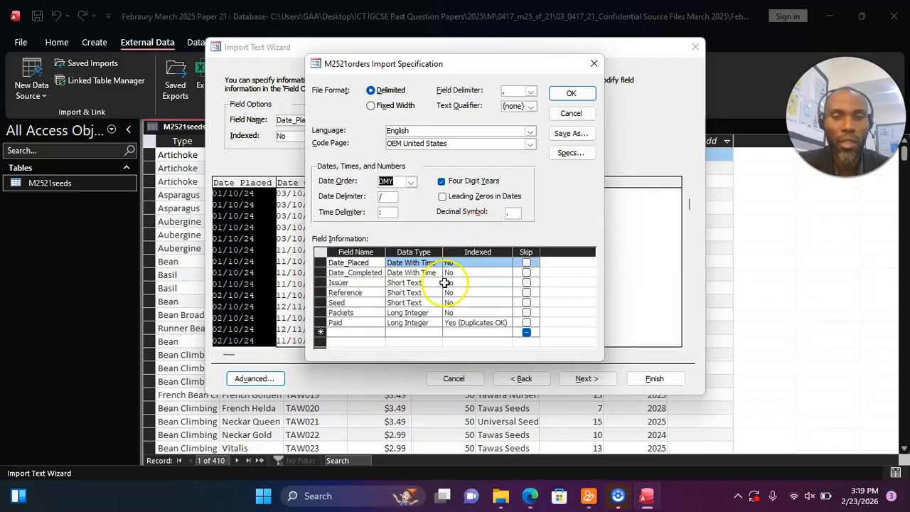
{"action": "key", "text": "alt+Tab"}
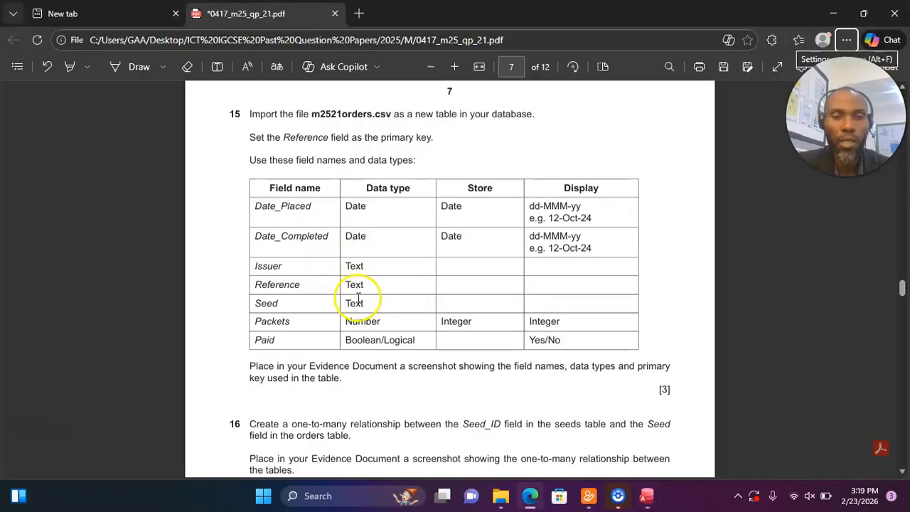
{"action": "key", "text": "alt+Tab"}
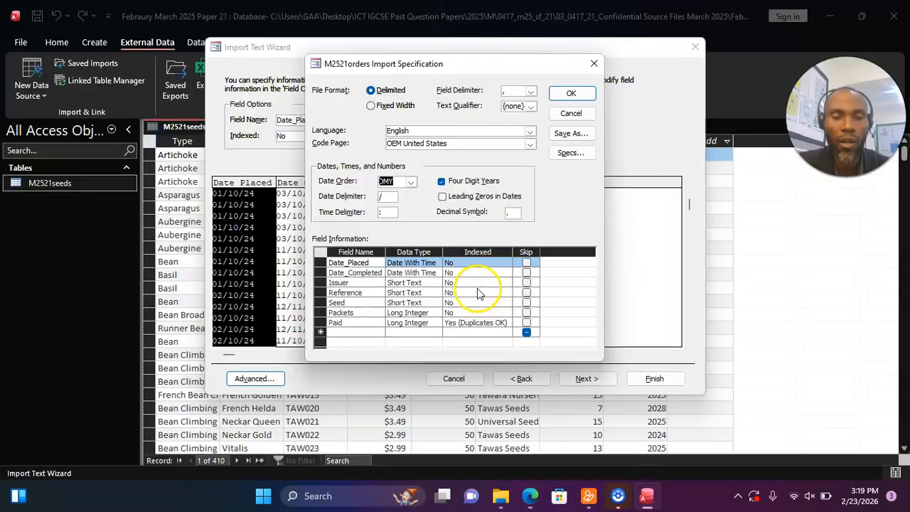
{"action": "key", "text": "alt+Tab"}
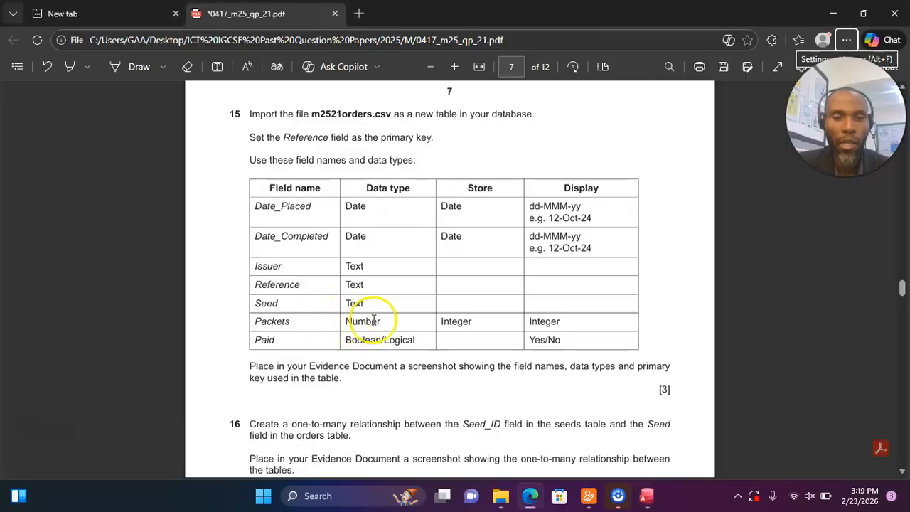
{"action": "key", "text": "alt+Tab"}
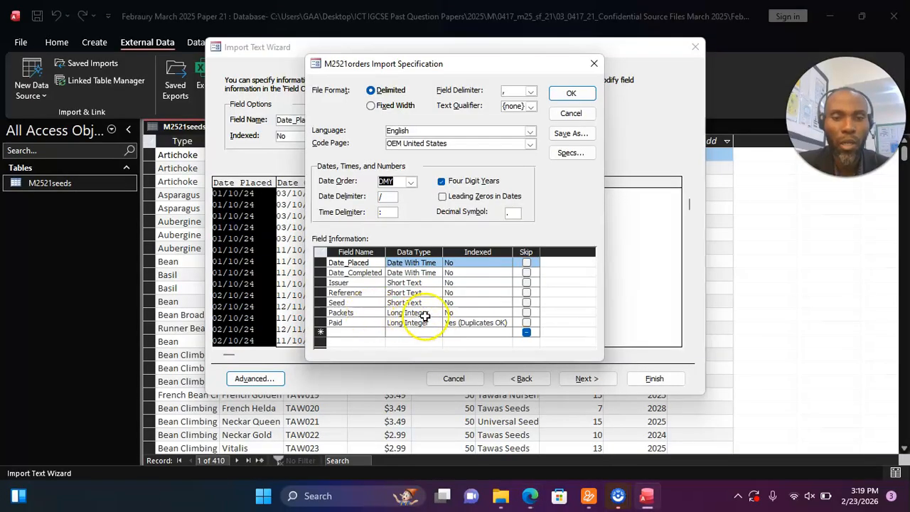
- Set the Paid field's data type to Yes/No, check it against the exam paper PDF, and accept the import specification in Access
{"action": "left_click", "coordinate": [407, 322]}
{"action": "left_click", "coordinate": [437, 323]}
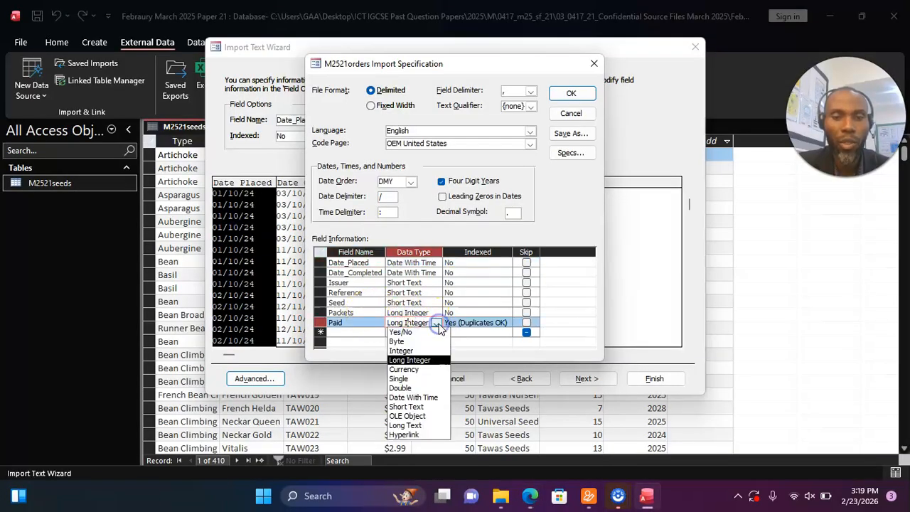
{"action": "left_click", "coordinate": [426, 333]}
{"action": "key", "text": "alt+Tab"}
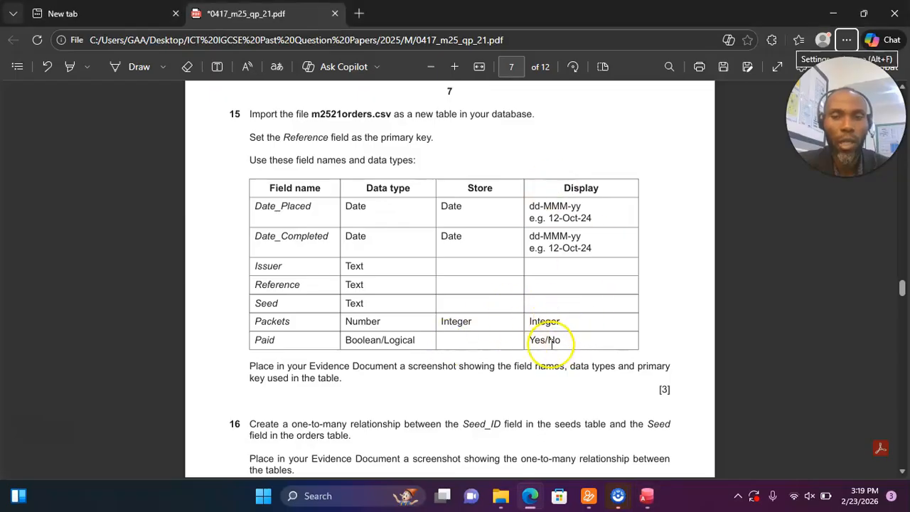
{"action": "key", "text": "alt+Tab"}
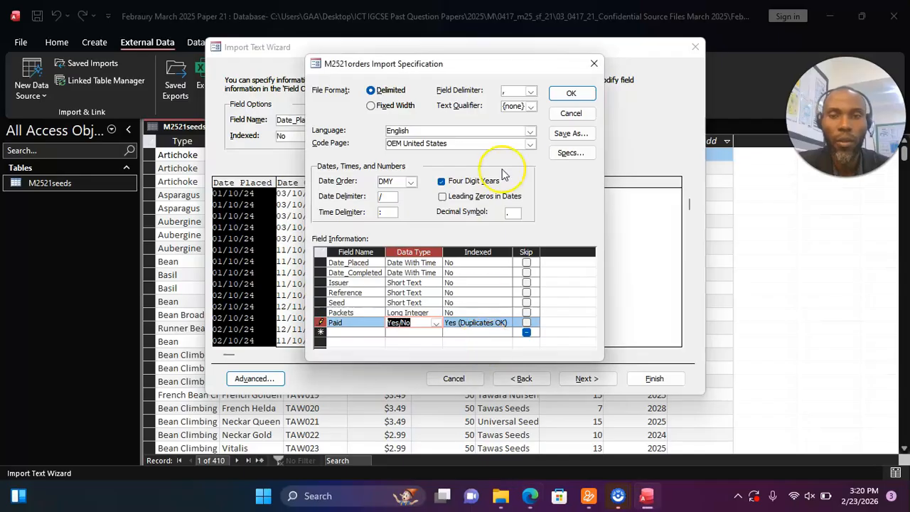
{"action": "left_click", "coordinate": [572, 95]}
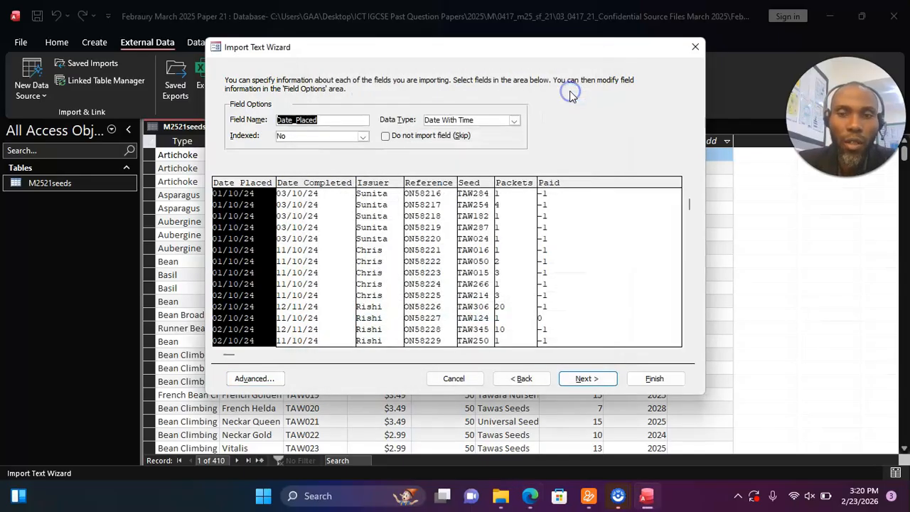
- Choose Reference as the primary key as question 15 requires, and finish importing the M2521orders table without saving the import steps
{"action": "left_click", "coordinate": [585, 379]}
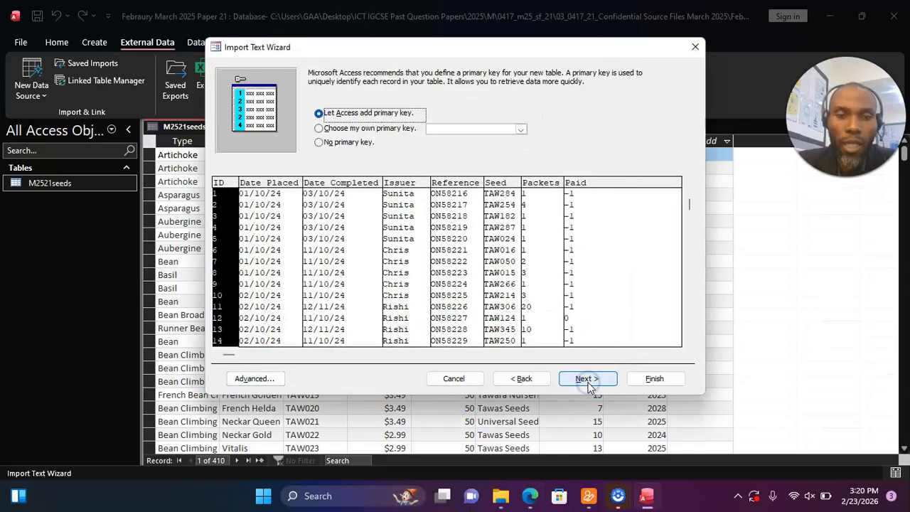
{"action": "left_click", "coordinate": [382, 133]}
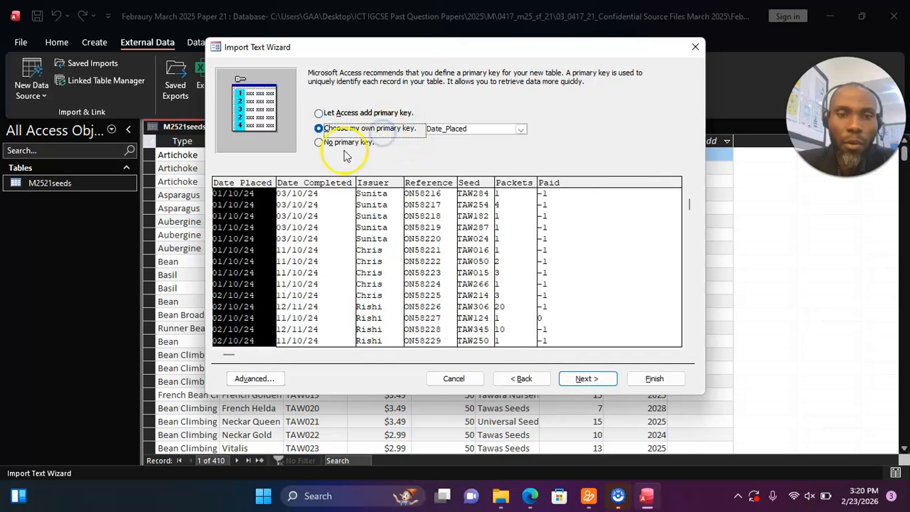
{"action": "left_click", "coordinate": [440, 186]}
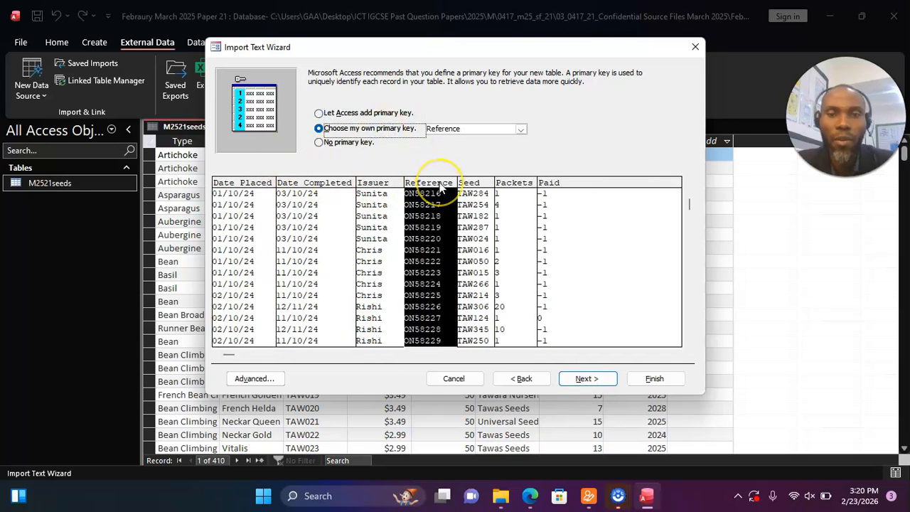
{"action": "key", "text": "alt+Tab"}
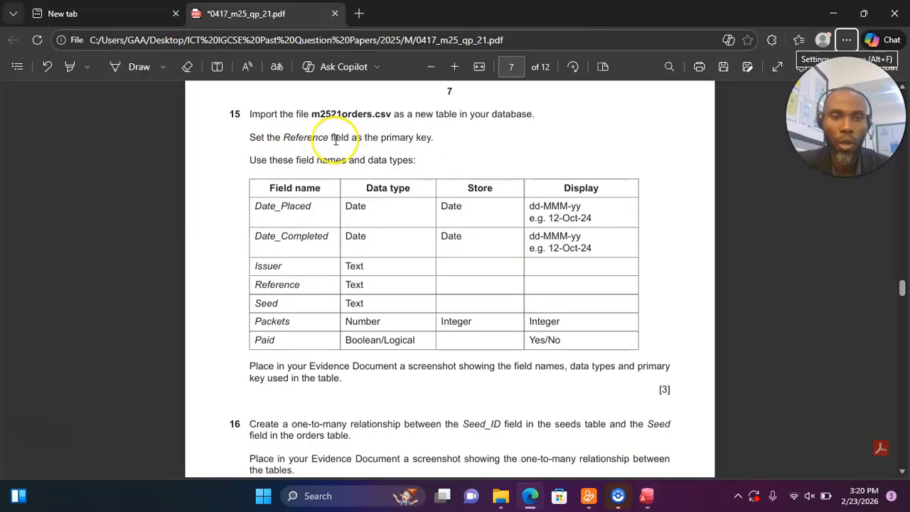
{"action": "key", "text": "alt+Tab"}
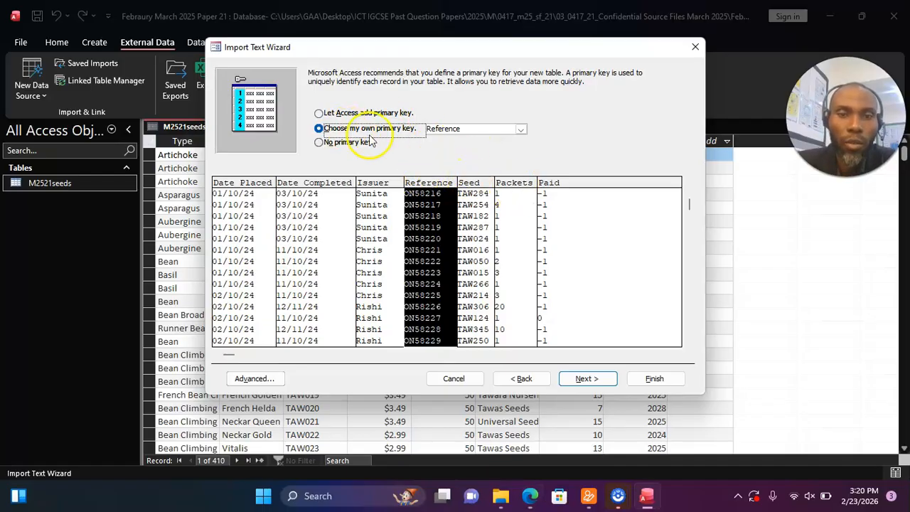
{"action": "left_click", "coordinate": [521, 131]}
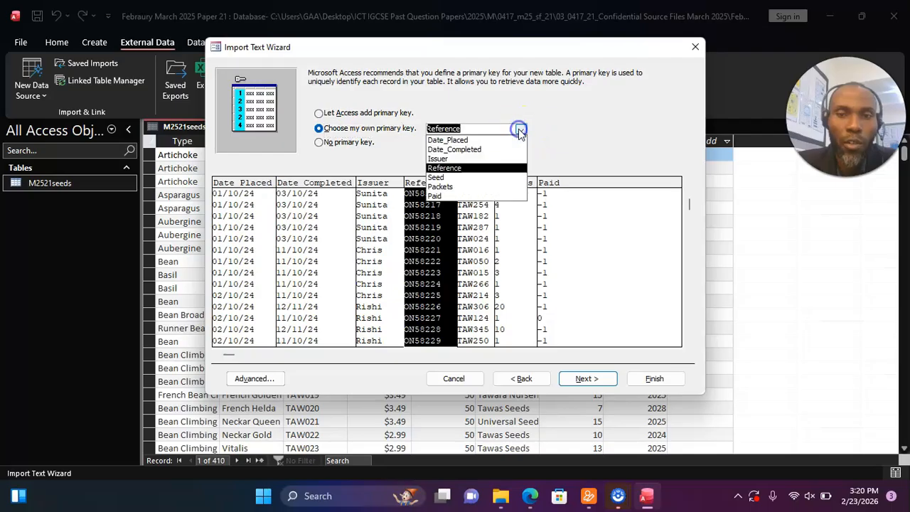
{"action": "left_click", "coordinate": [475, 169]}
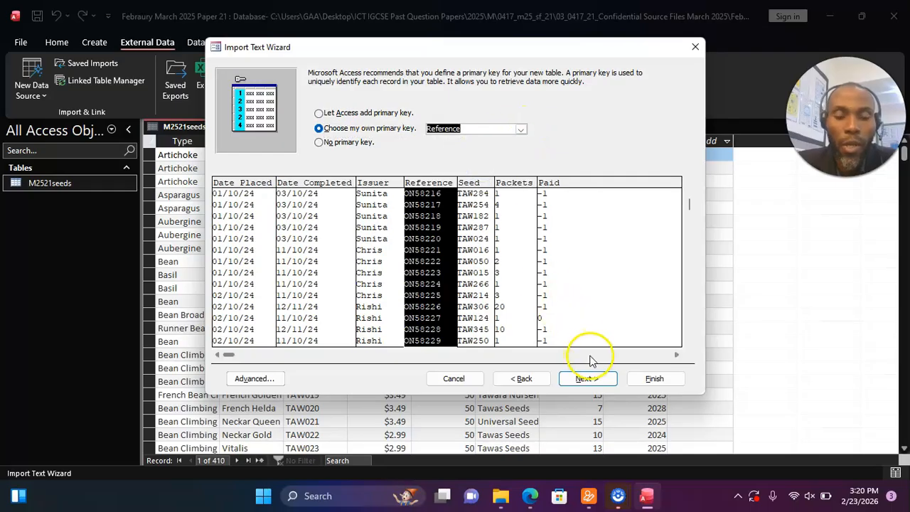
{"action": "left_click", "coordinate": [584, 379]}
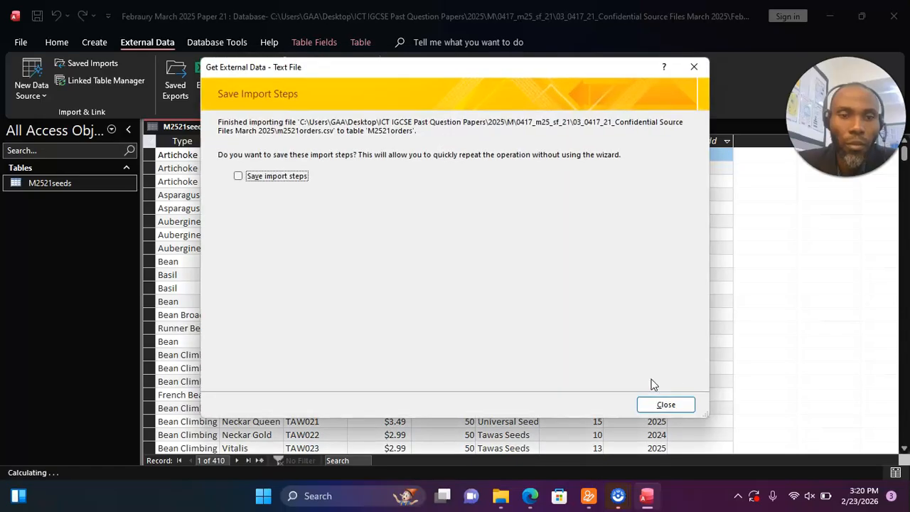
{"action": "left_click", "coordinate": [667, 404]}
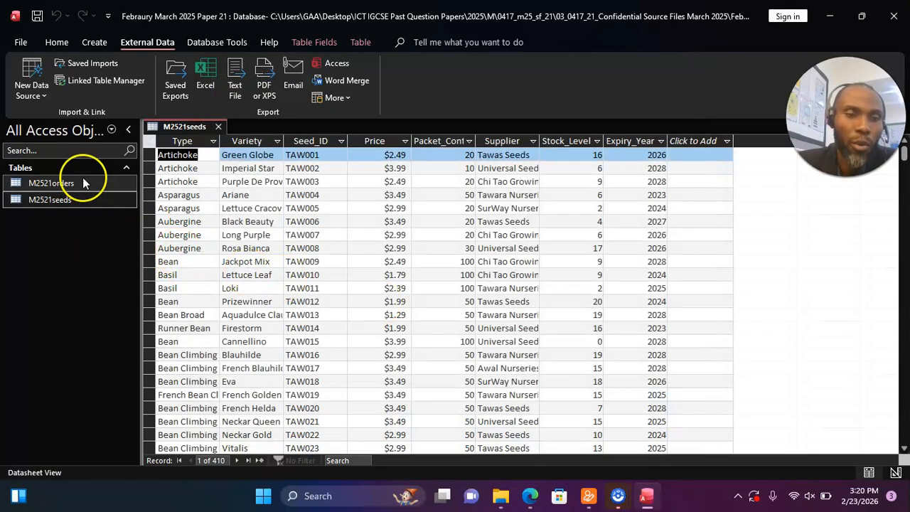
- Show the M2521seeds table in Design View, and switch to question 15 in the exam paper PDF
{"action": "left_click", "coordinate": [71, 199]}
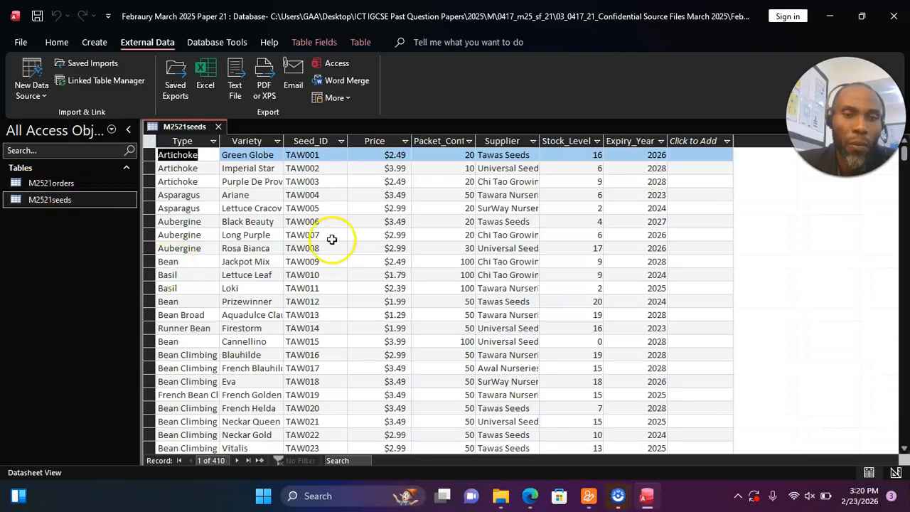
{"action": "left_click", "coordinate": [50, 41]}
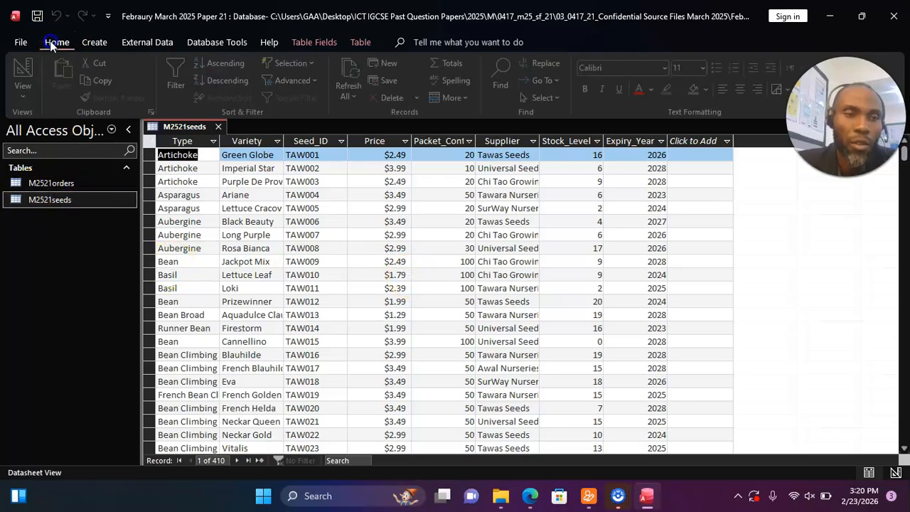
{"action": "left_click", "coordinate": [27, 86]}
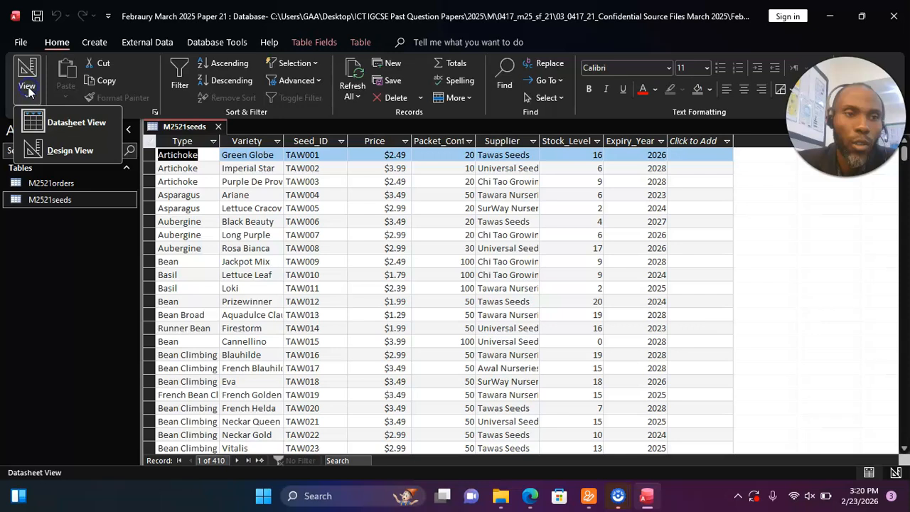
{"action": "left_click", "coordinate": [71, 150]}
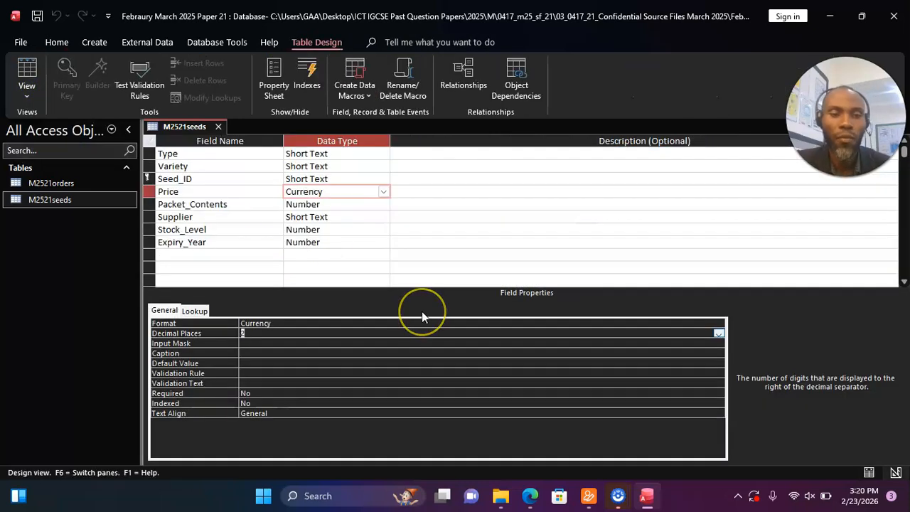
{"action": "key", "text": "alt+Tab"}
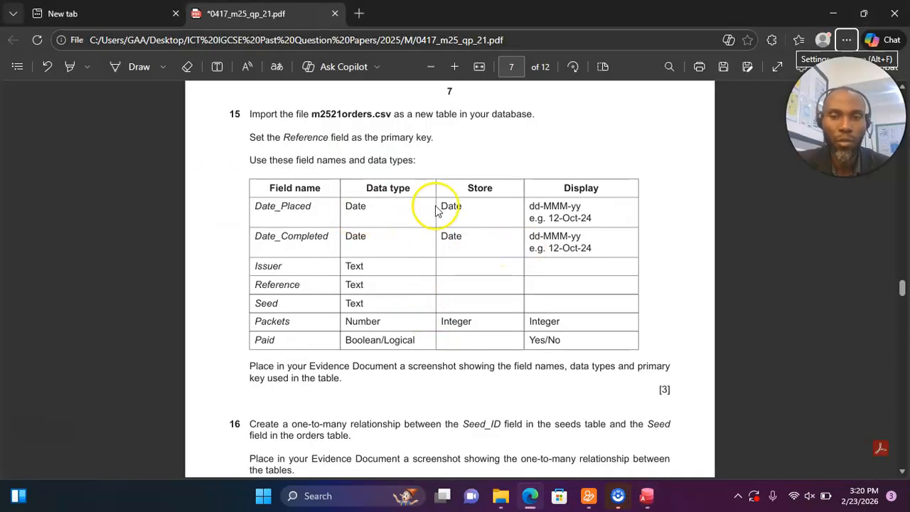
- Check the date display format in question 15 of the exam paper PDF, and open the M2521orders table in Design View in Access
{"action": "key", "text": "alt+Tab"}
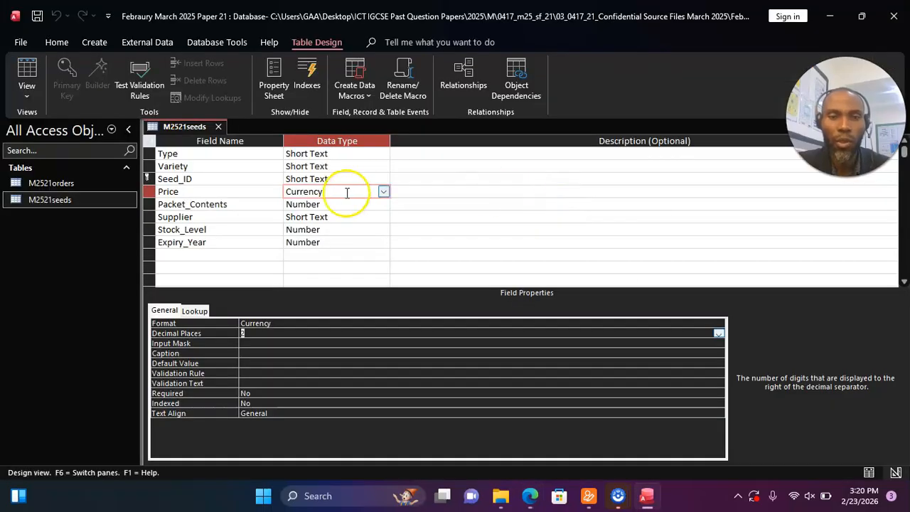
{"action": "key", "text": "alt+Tab"}
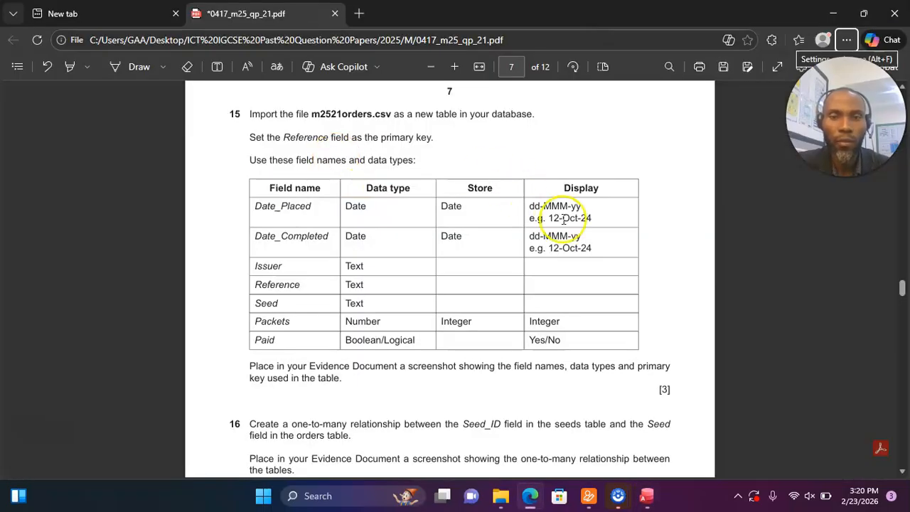
{"action": "key", "text": "alt+Tab"}
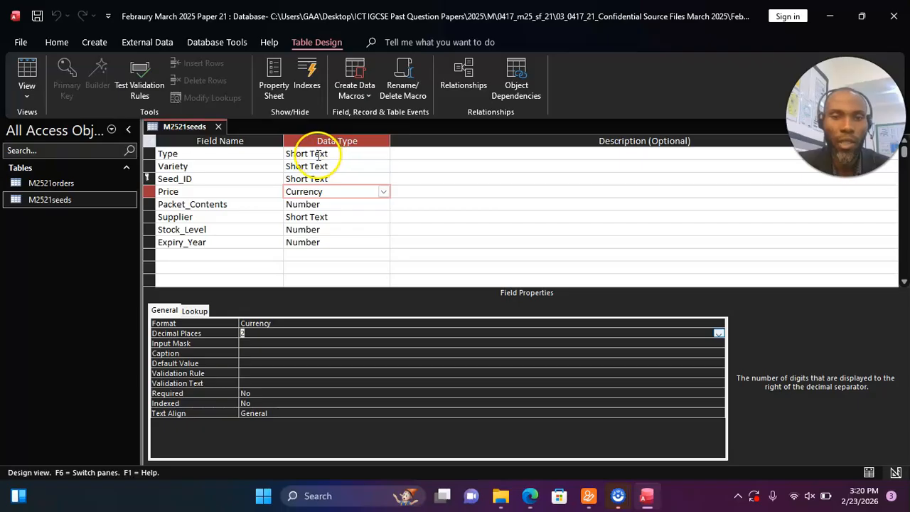
{"action": "left_click", "coordinate": [319, 154]}
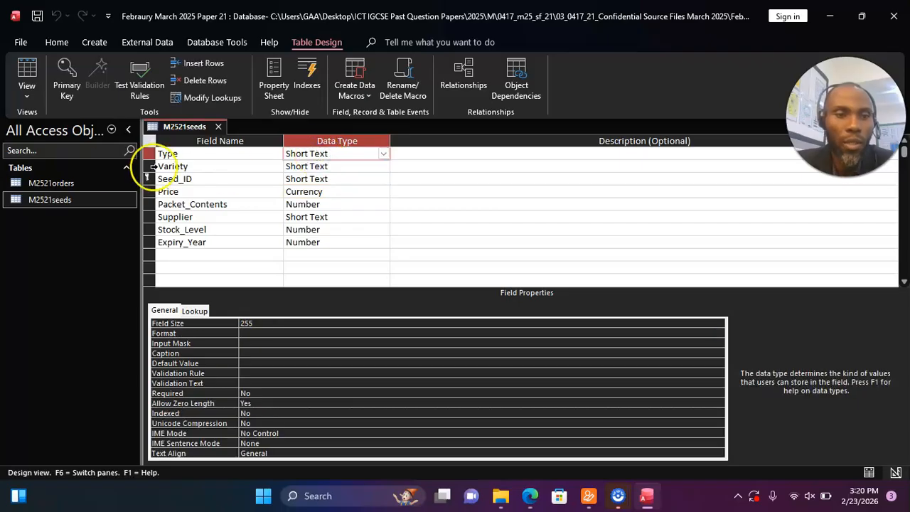
{"action": "double_click", "coordinate": [68, 183]}
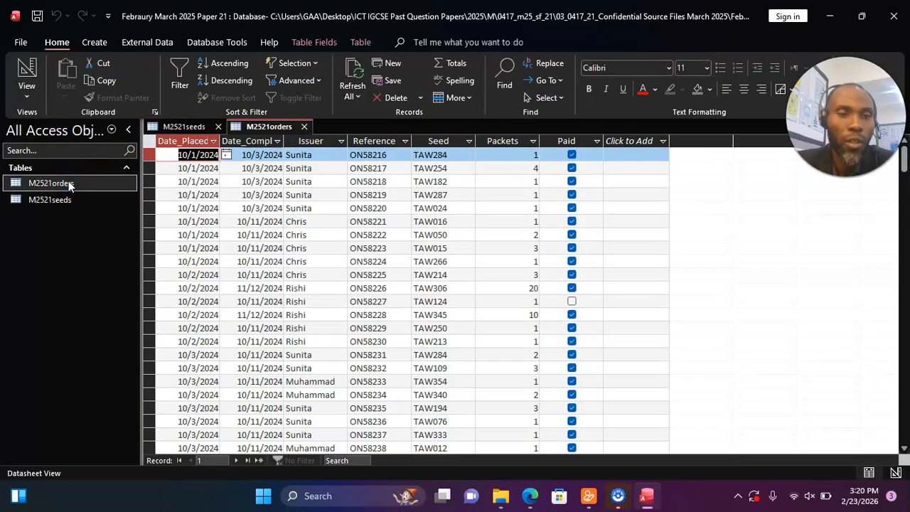
{"action": "left_click", "coordinate": [26, 92]}
{"action": "left_click", "coordinate": [74, 151]}
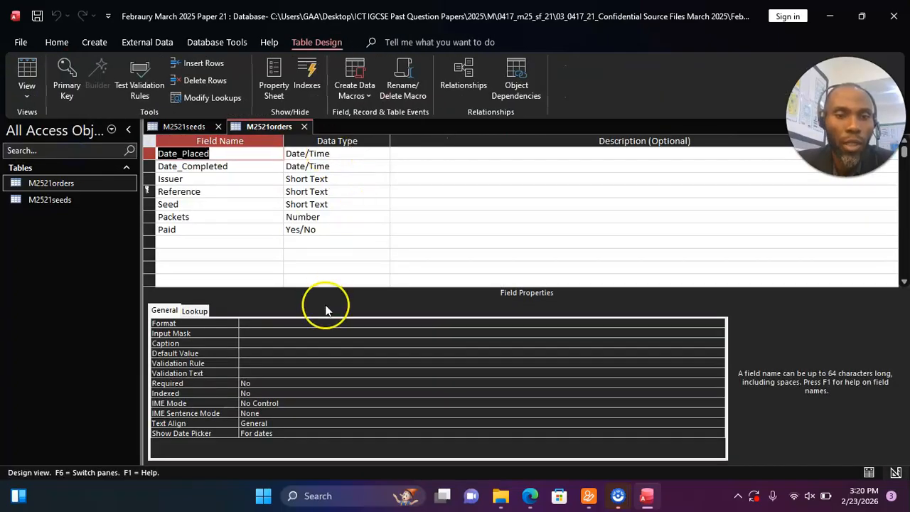
- Set the Date_Placed field's format to Medium Date in the M2521orders table
{"action": "left_click", "coordinate": [266, 323]}
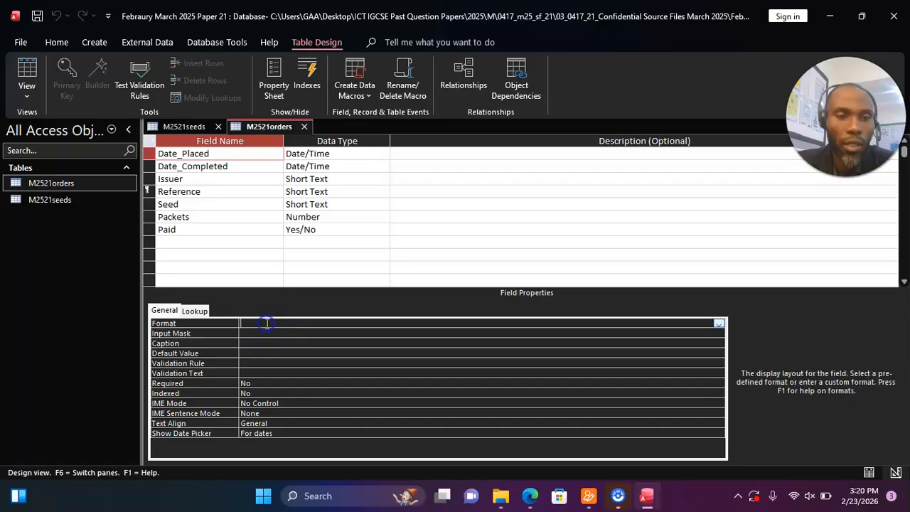
{"action": "left_click", "coordinate": [719, 323]}
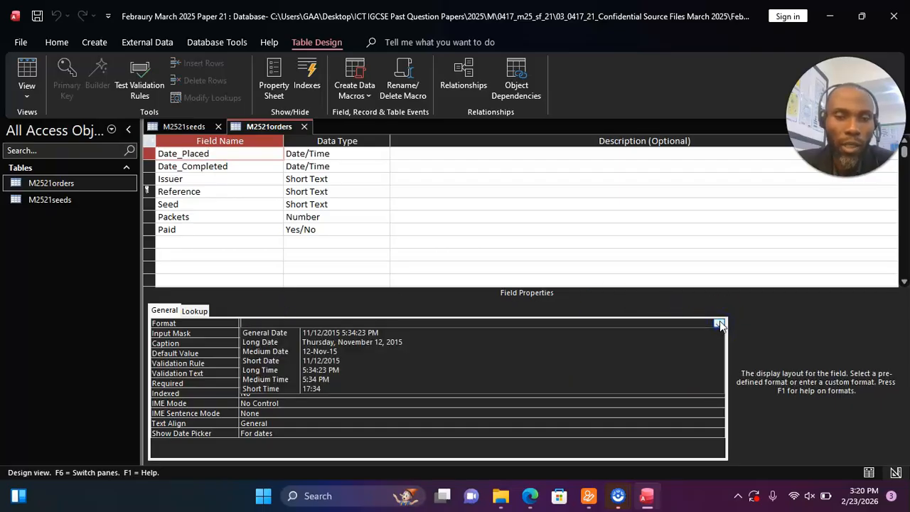
{"action": "left_click", "coordinate": [460, 353]}
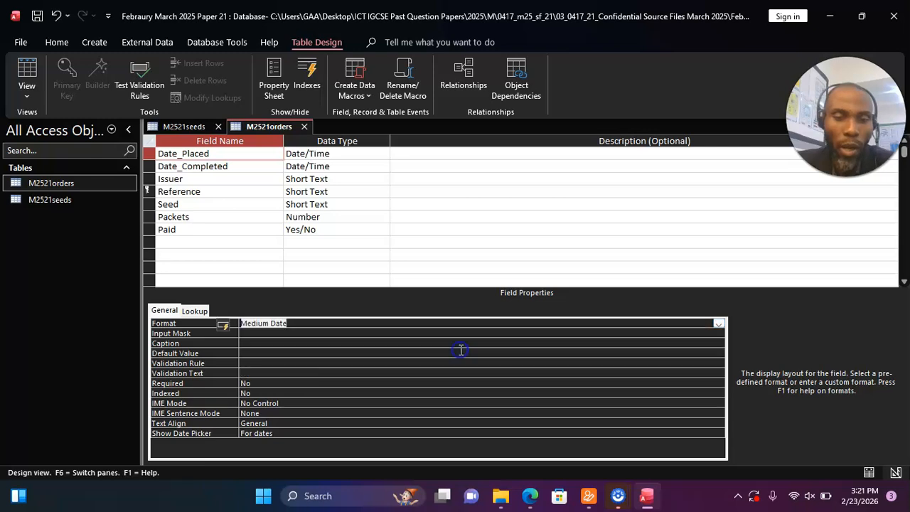
- Set the Date_Completed field's format to Medium Date, keeping its Date/Time data type
{"action": "left_click", "coordinate": [346, 164]}
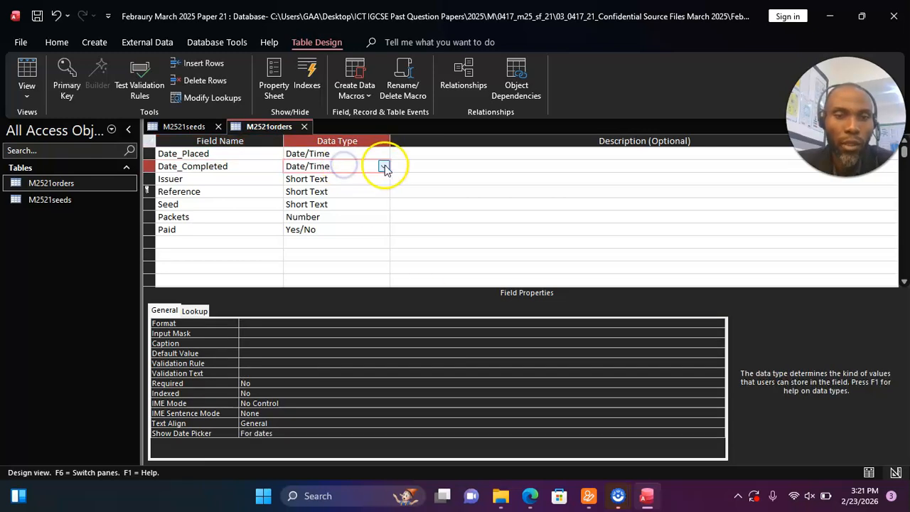
{"action": "left_click", "coordinate": [384, 166]}
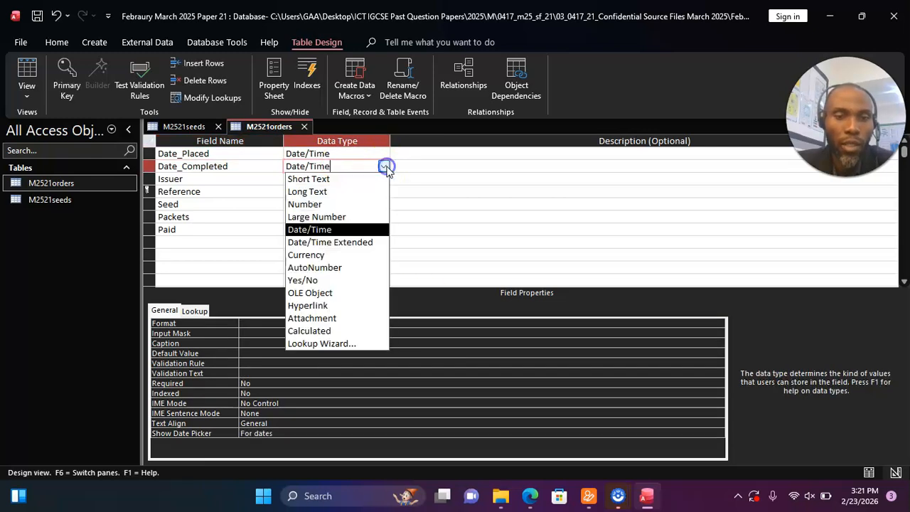
{"action": "left_click", "coordinate": [516, 404]}
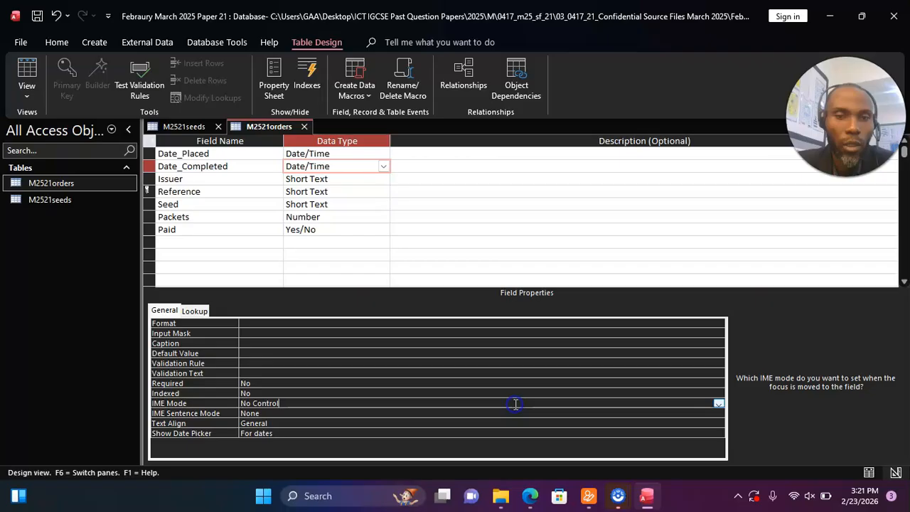
{"action": "left_click", "coordinate": [254, 324]}
{"action": "left_click", "coordinate": [719, 324]}
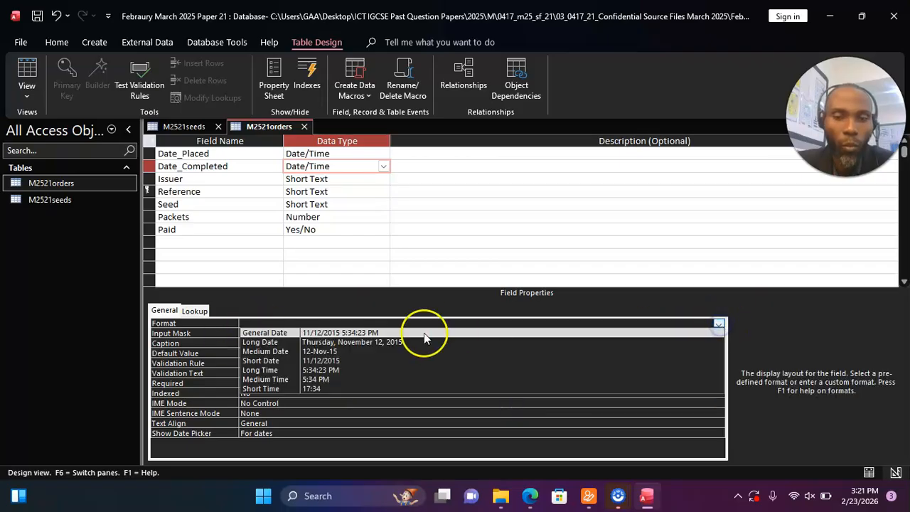
{"action": "left_click", "coordinate": [377, 352]}
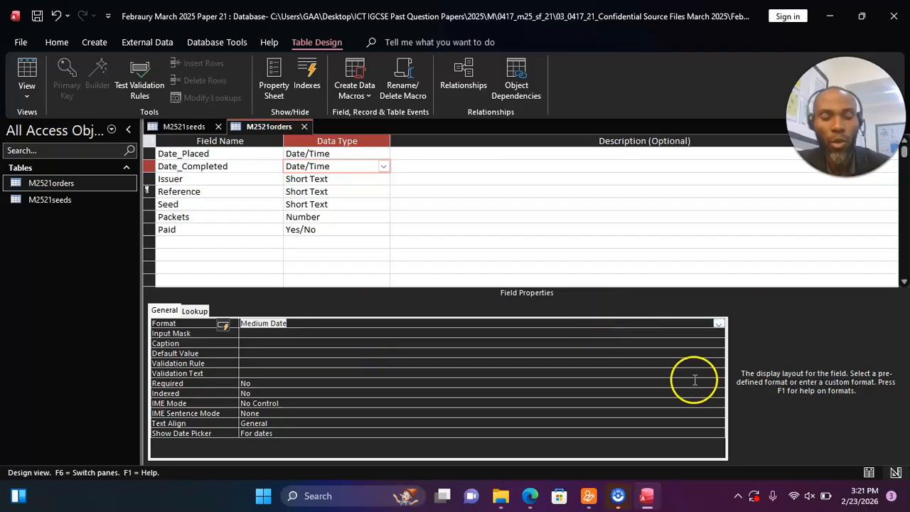
- Check the Paid field's display requirement in the exam paper PDF, and set its format to Yes/No in Access
{"action": "key", "text": "alt+Tab"}
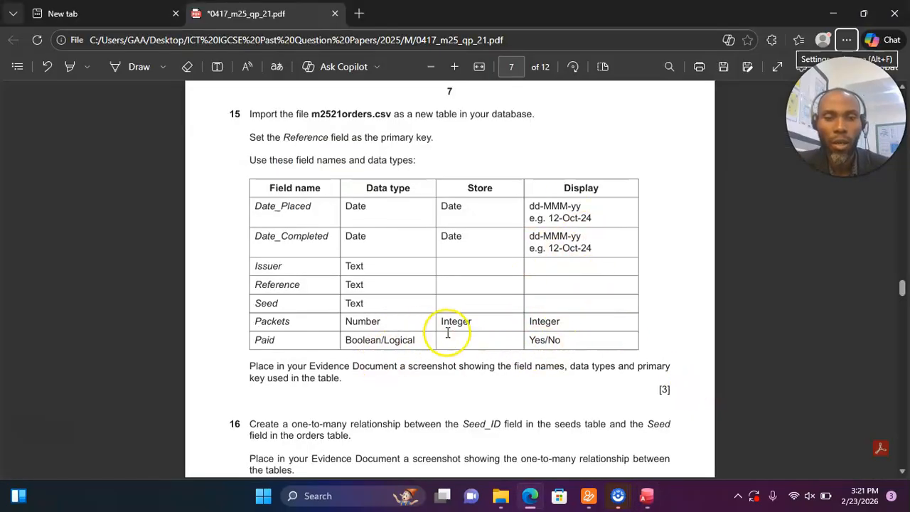
{"action": "key", "text": "alt+Tab"}
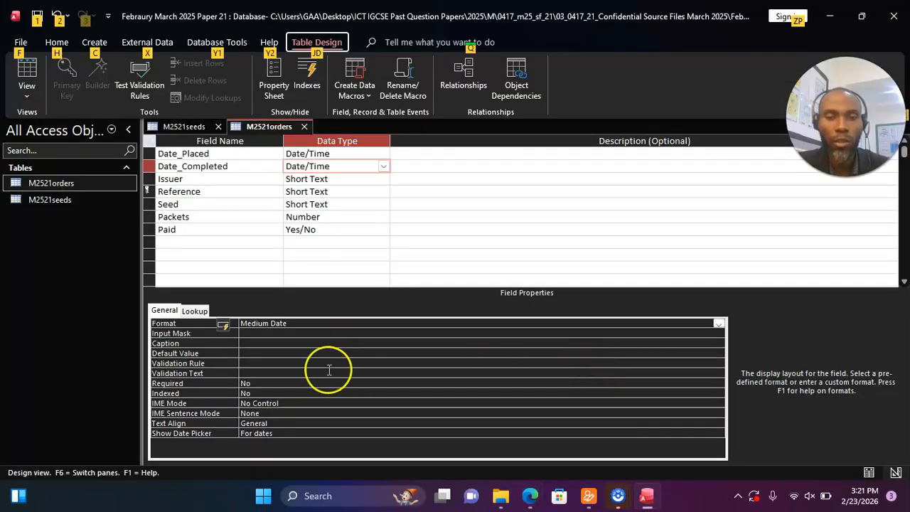
{"action": "left_click", "coordinate": [307, 229]}
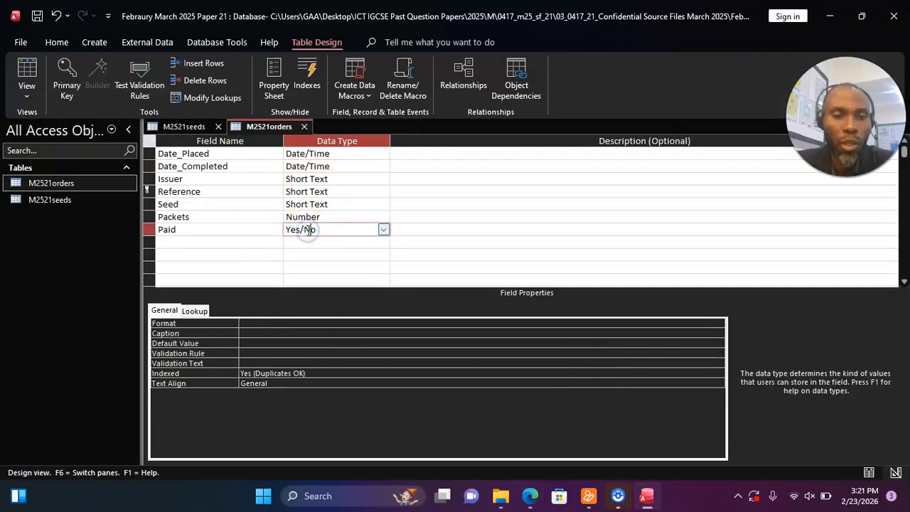
{"action": "left_click", "coordinate": [255, 323]}
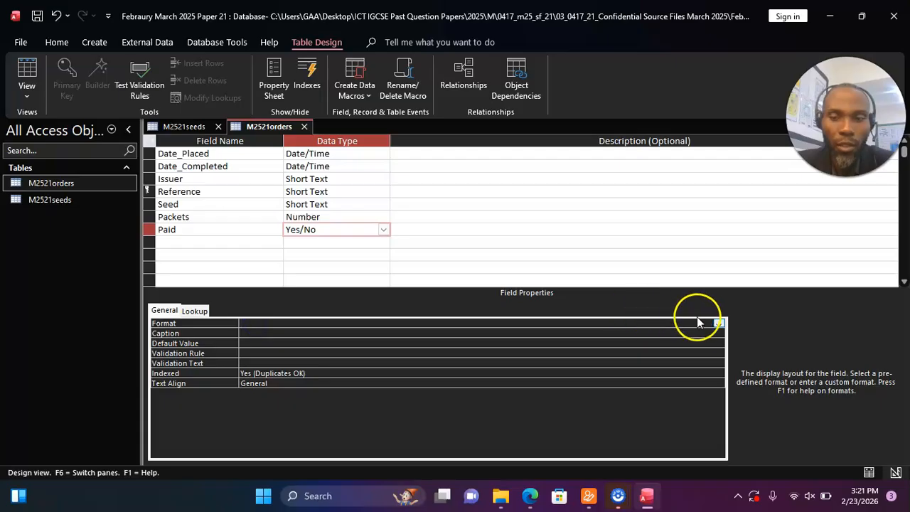
{"action": "left_click", "coordinate": [718, 324]}
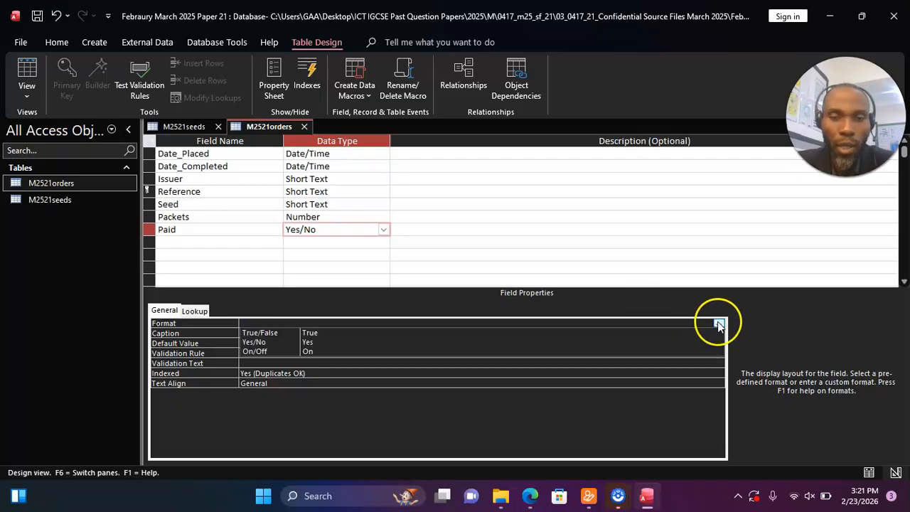
{"action": "left_click", "coordinate": [480, 334]}
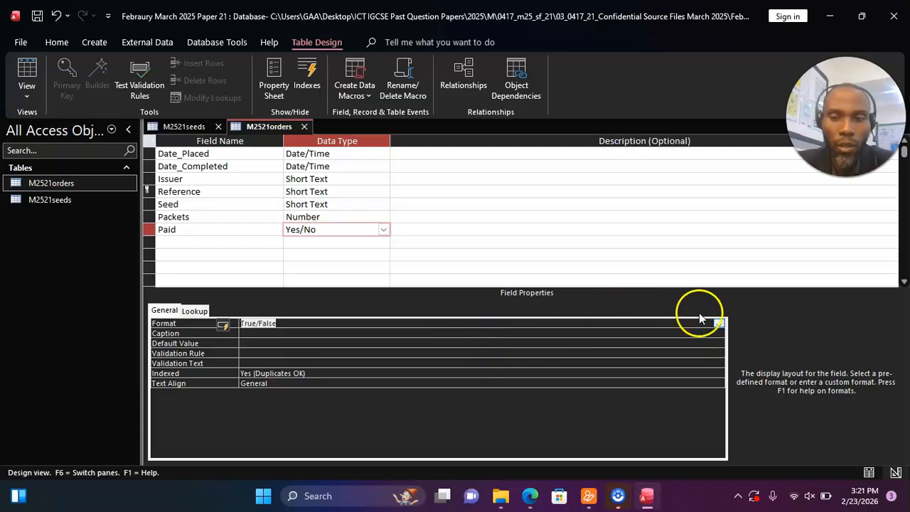
{"action": "left_click", "coordinate": [719, 323]}
{"action": "left_click", "coordinate": [561, 343]}
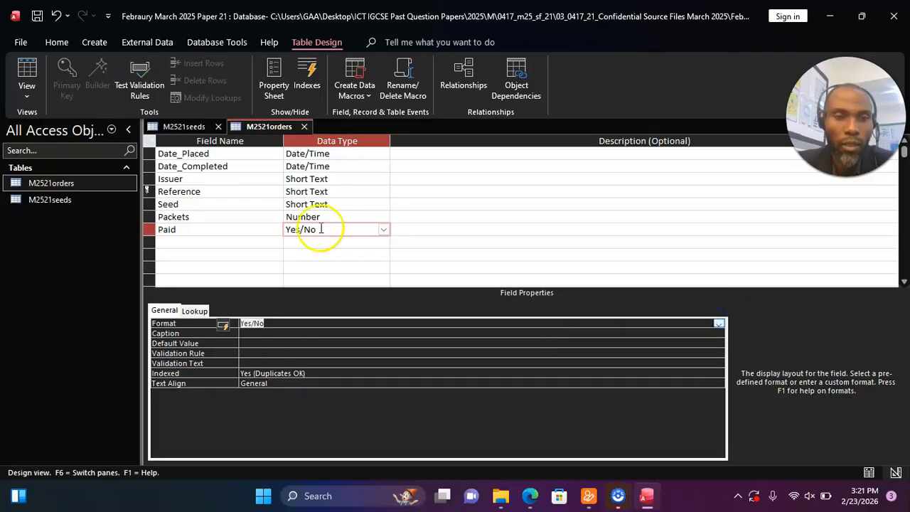
- Save the M2521orders table design and view its records in Datasheet View to check the date and Paid formats
{"action": "left_click", "coordinate": [26, 87]}
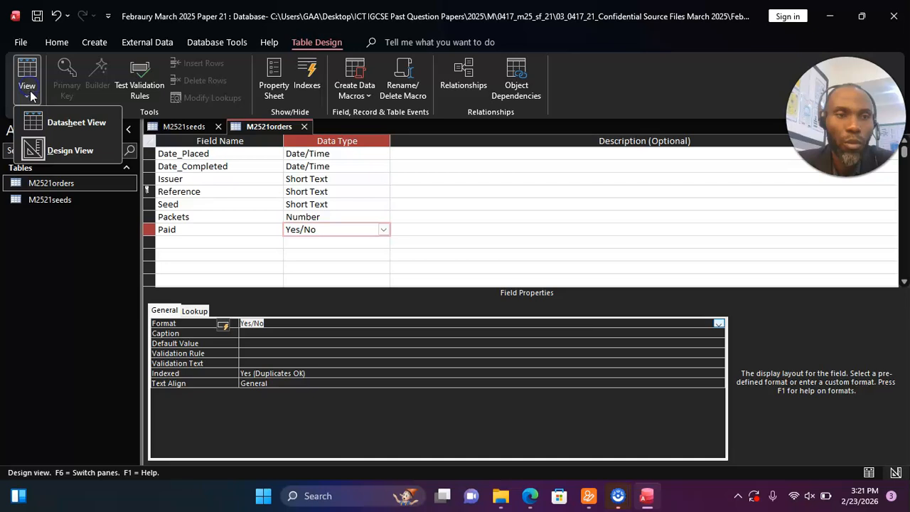
{"action": "left_click", "coordinate": [70, 128]}
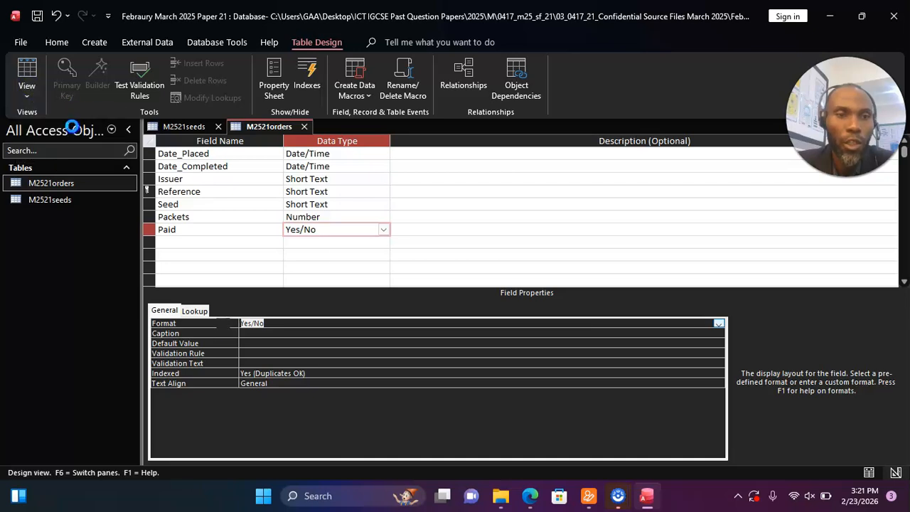
{"action": "left_click", "coordinate": [489, 280]}
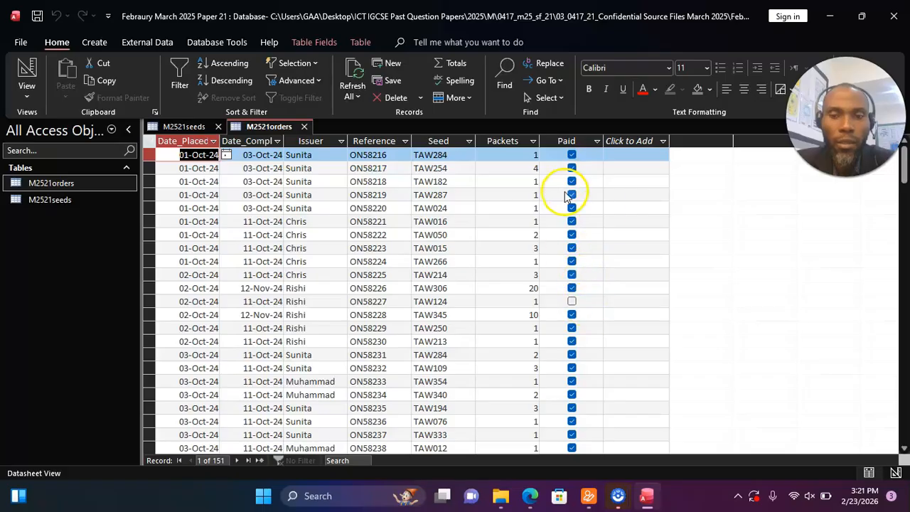
- Return the M2521orders table to Design View and set the Paid field's lookup display control to Text Box
{"action": "left_click", "coordinate": [26, 90]}
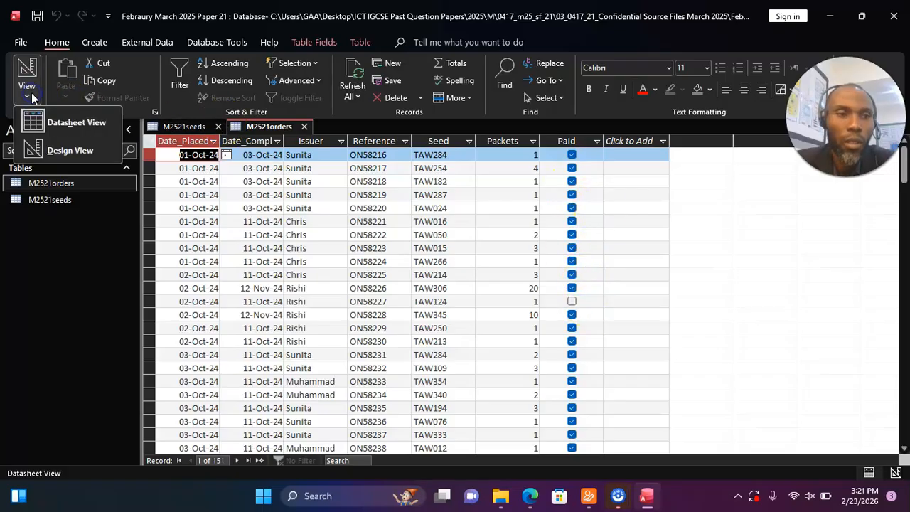
{"action": "left_click", "coordinate": [61, 149]}
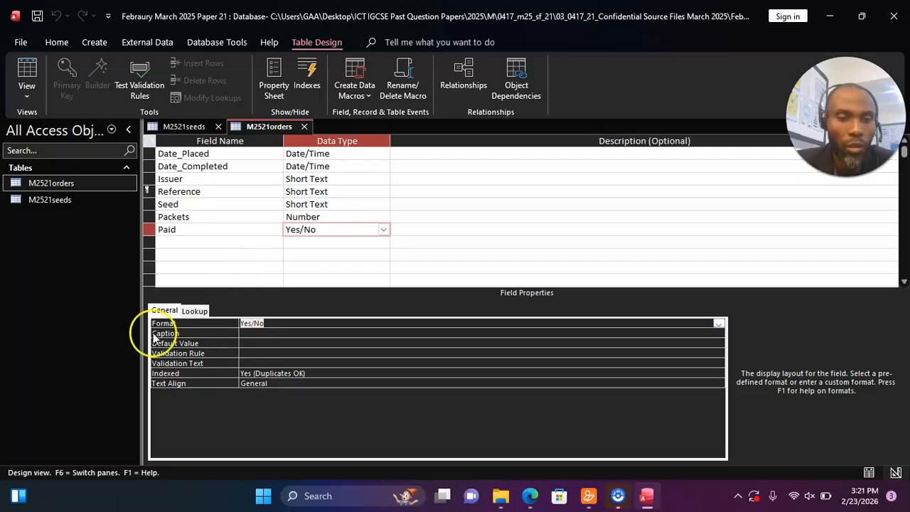
{"action": "left_click", "coordinate": [195, 312]}
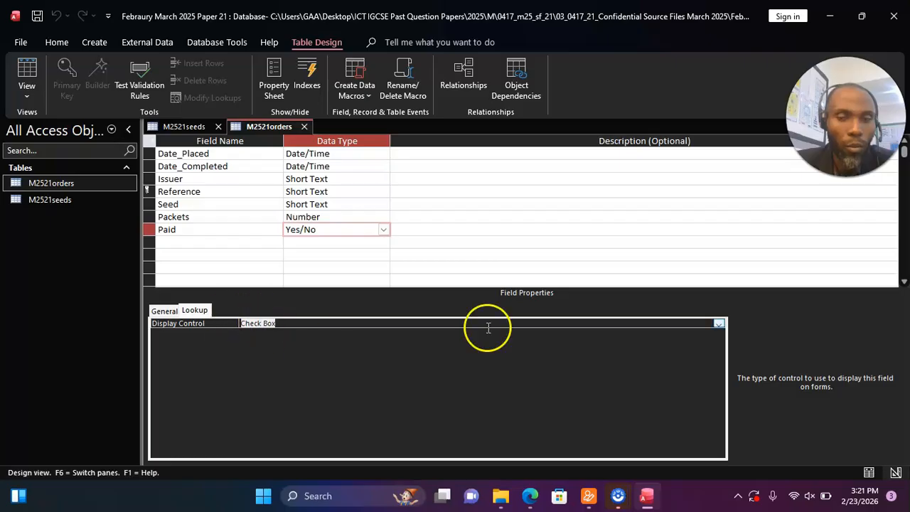
{"action": "left_click", "coordinate": [719, 325]}
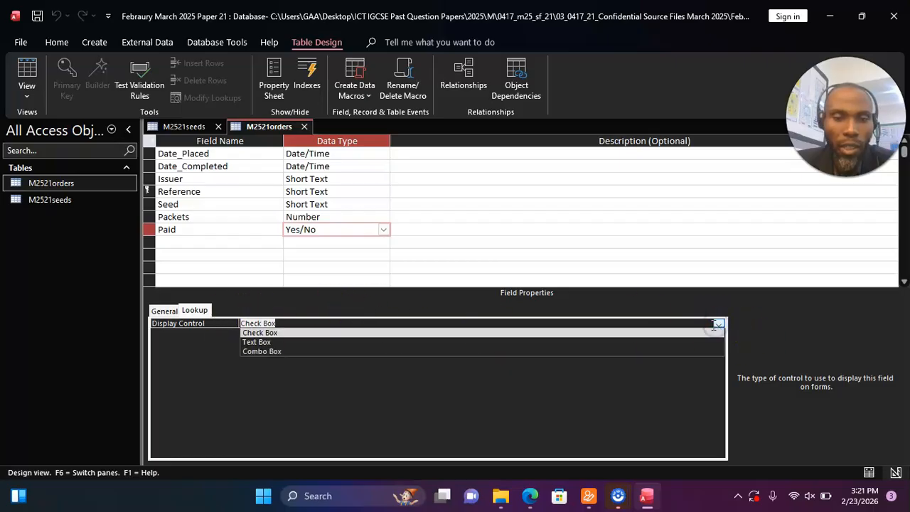
{"action": "left_click", "coordinate": [640, 342]}
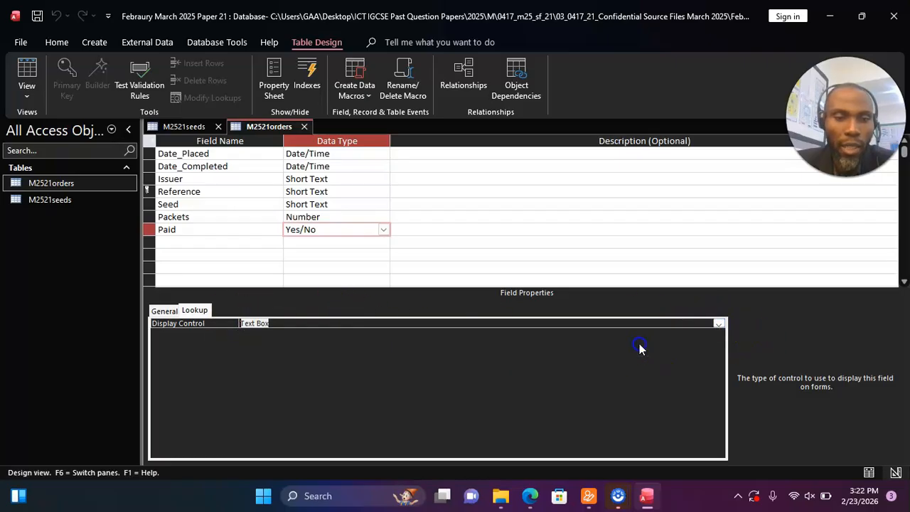
- Save the changed Paid display control and show the M2521orders records in Datasheet View
{"action": "left_click", "coordinate": [29, 89]}
{"action": "left_click", "coordinate": [68, 123]}
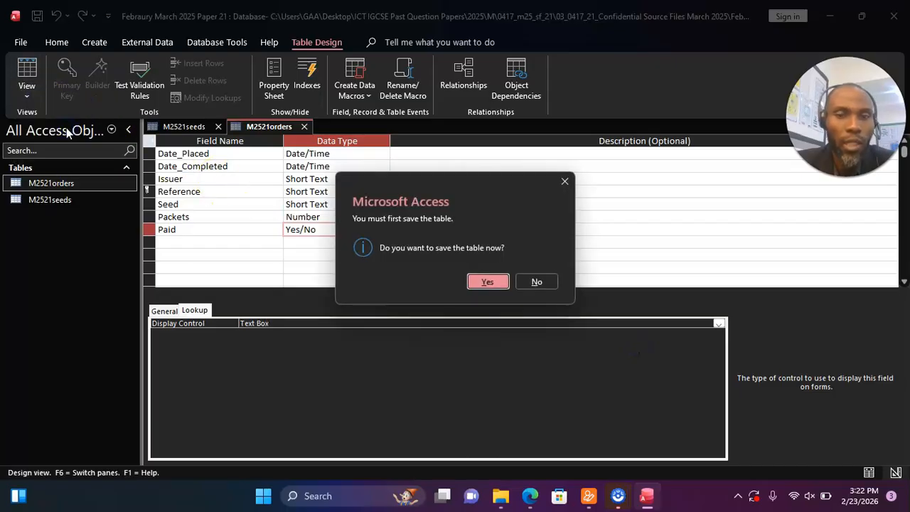
{"action": "left_click", "coordinate": [488, 282]}
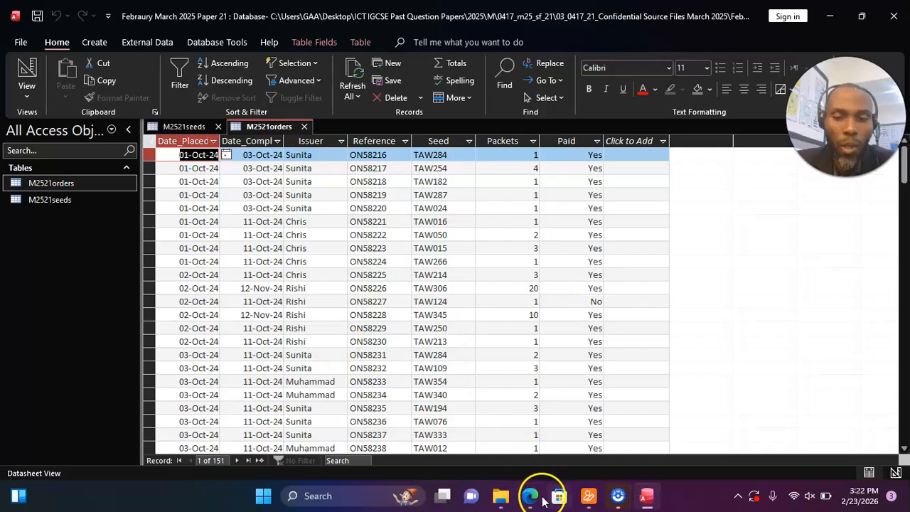
- Read question 15's screenshot instruction and question 16's one-to-many relationship task in the exam paper PDF, and return to Access
{"action": "left_click", "coordinate": [530, 496]}
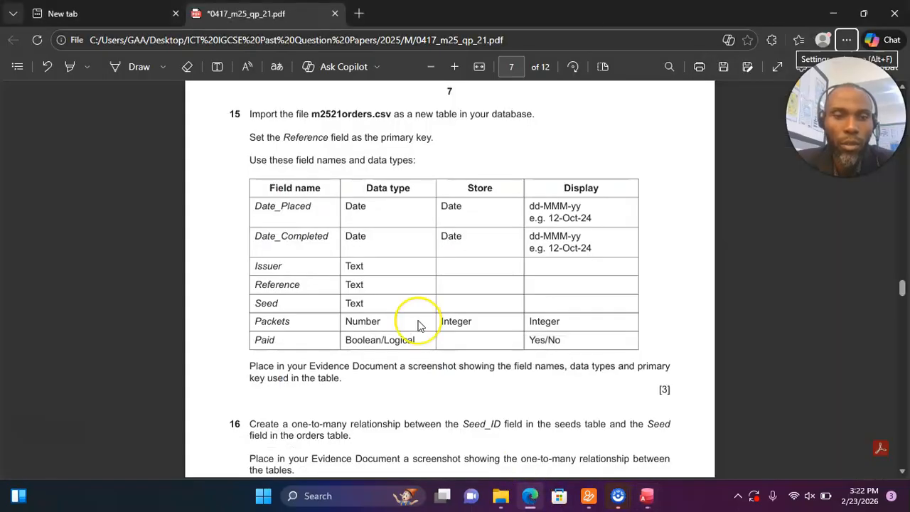
{"action": "scroll", "coordinate": [419, 325], "scroll_direction": "down", "scroll_amount": 1}
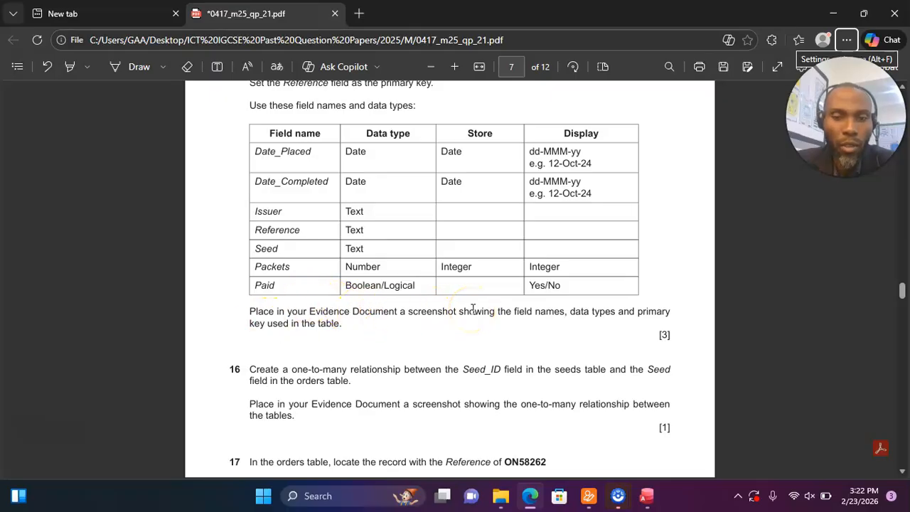
{"action": "scroll", "coordinate": [473, 310], "scroll_direction": "down", "scroll_amount": 1}
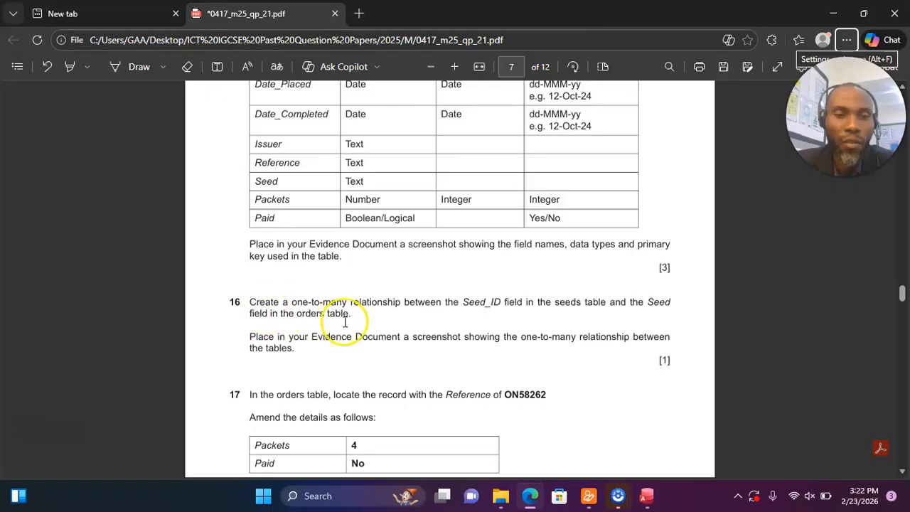
{"action": "key", "text": "alt+Tab"}
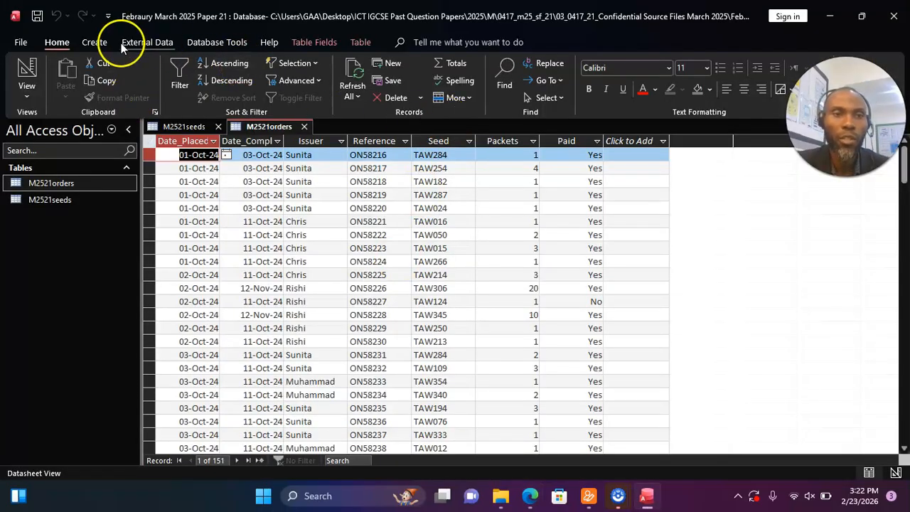
- Add the M2521orders and M2521seeds tables to the Relationships window and enlarge their boxes to fit all fields
{"action": "left_click", "coordinate": [217, 43]}
{"action": "left_click", "coordinate": [176, 77]}
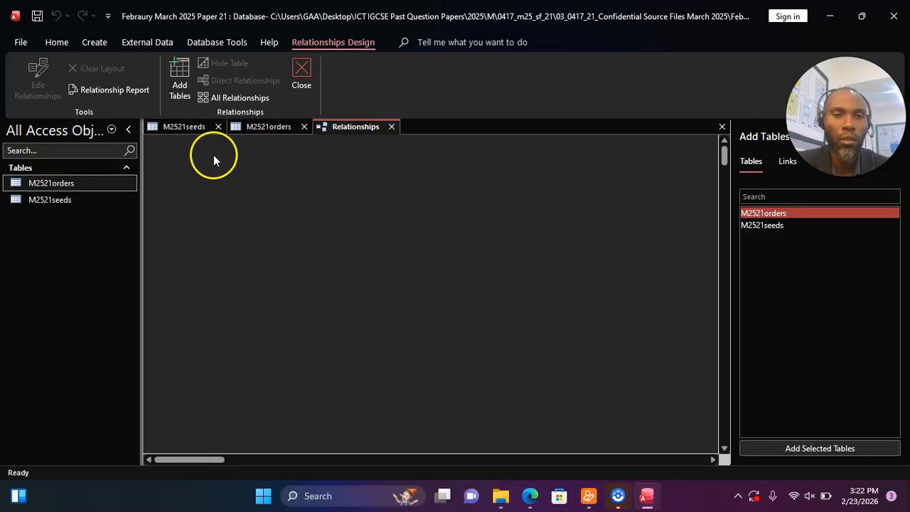
{"action": "left_click", "coordinate": [187, 91]}
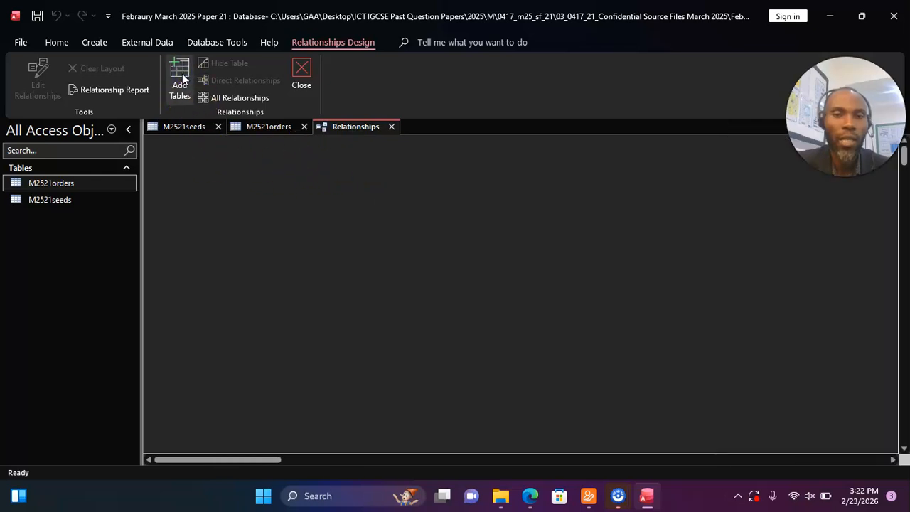
{"action": "left_click", "coordinate": [183, 79]}
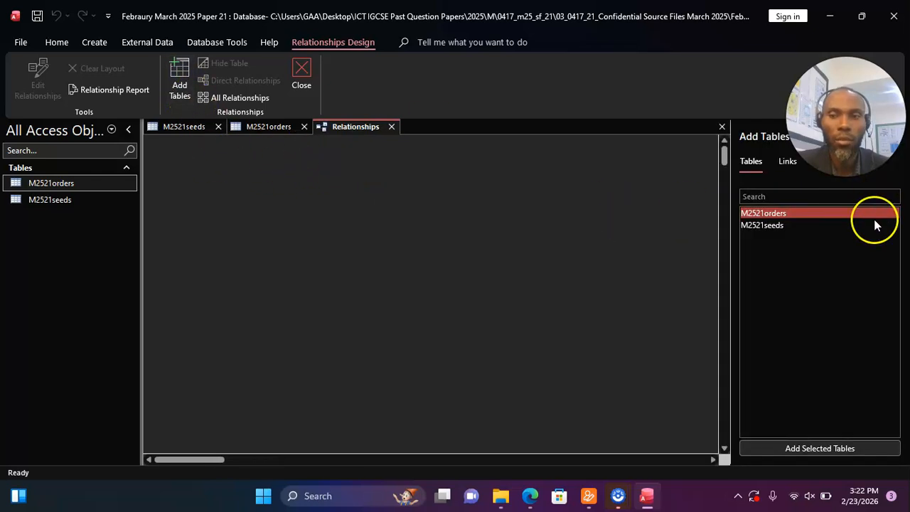
{"action": "left_click", "coordinate": [760, 227], "text": "shift"}
{"action": "left_click", "coordinate": [819, 448]}
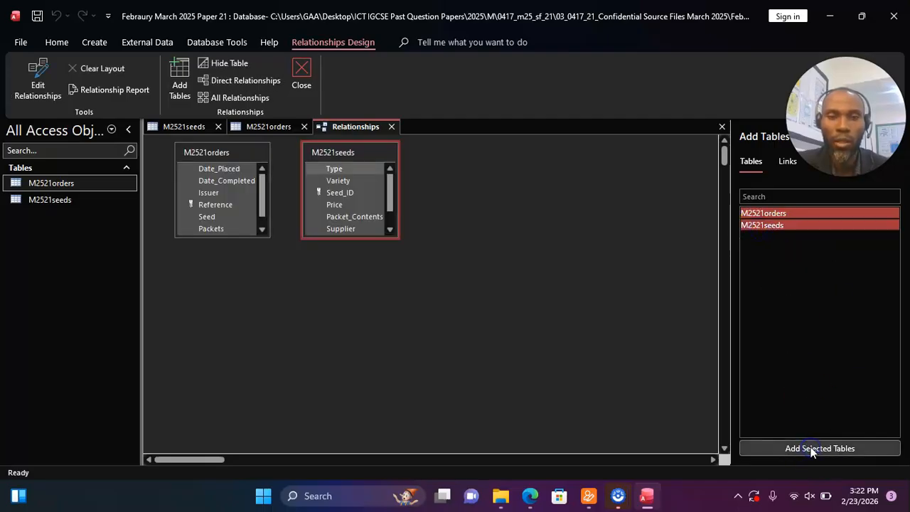
{"action": "left_click_drag", "start_coordinate": [343, 239], "coordinate": [348, 289]}
{"action": "left_click_drag", "start_coordinate": [240, 237], "coordinate": [245, 315]}
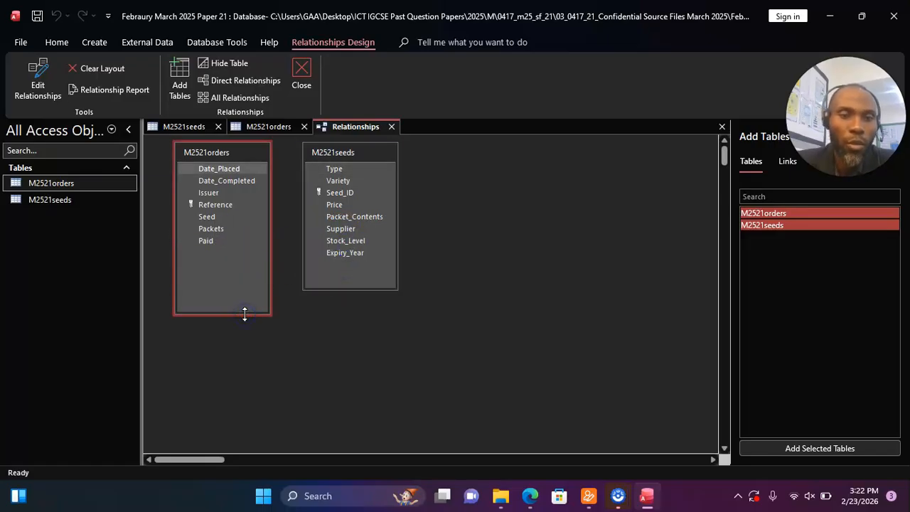
- Create a one-to-many relationship from Seed_ID in M2521seeds to Seed in M2521orders, without enforcing referential integrity
{"action": "left_click", "coordinate": [319, 192]}
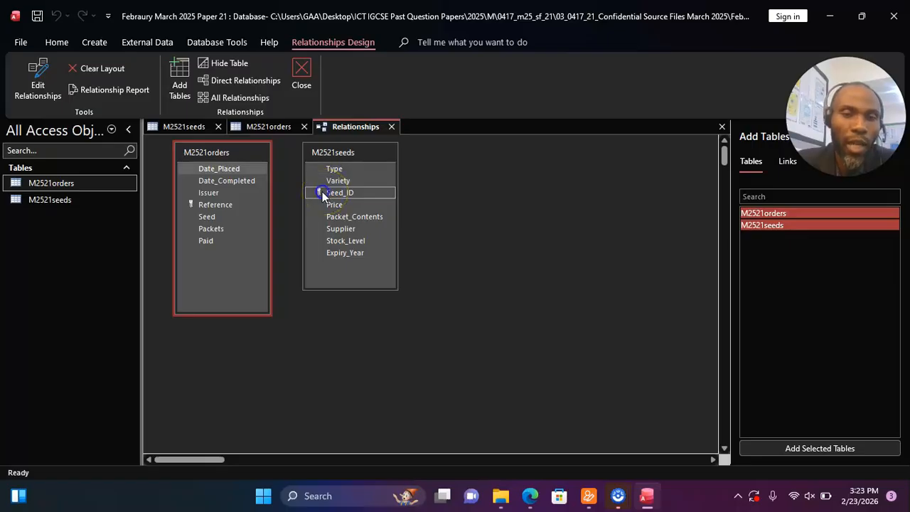
{"action": "left_click_drag", "start_coordinate": [324, 191], "coordinate": [287, 200]}
{"action": "left_click_drag", "start_coordinate": [208, 218], "coordinate": [207, 219]}
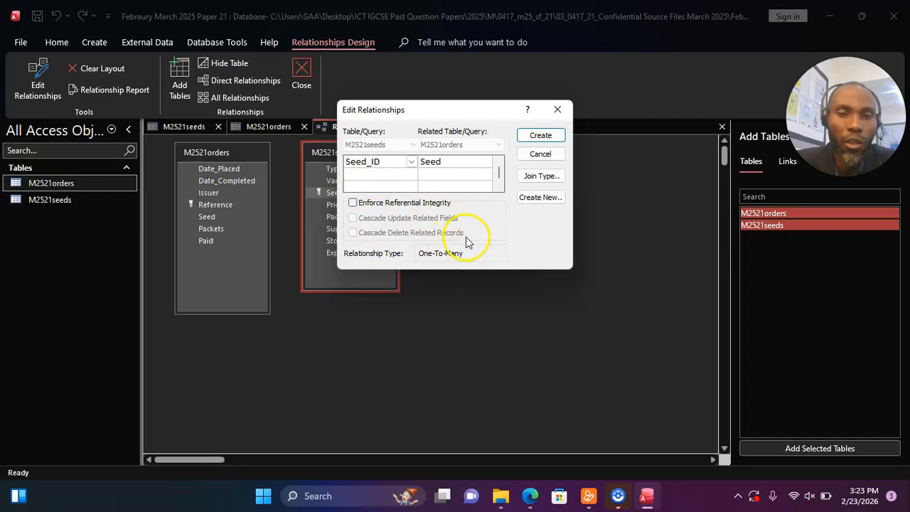
{"action": "left_click", "coordinate": [534, 135]}
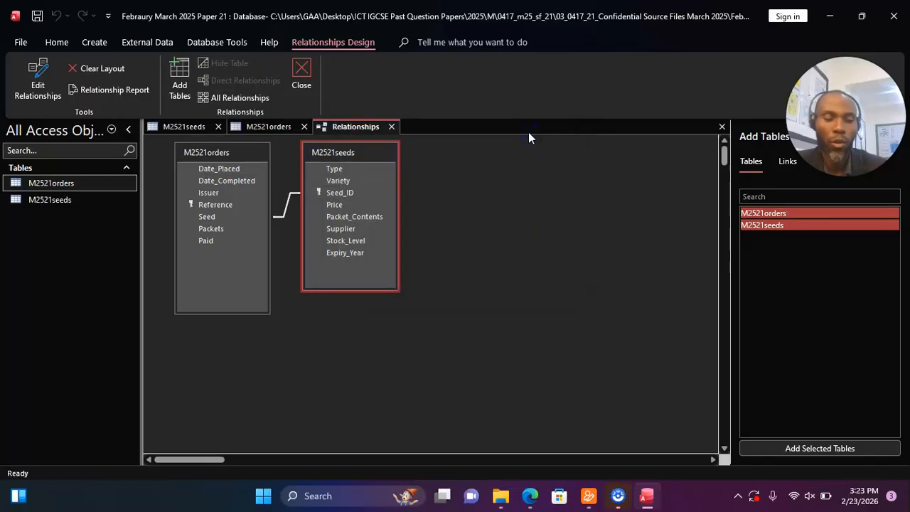
- Switch to the exam paper PDF, read question 16's screenshot instruction and question 17's record amendment, and return to Access
{"action": "key", "text": "alt+Tab"}
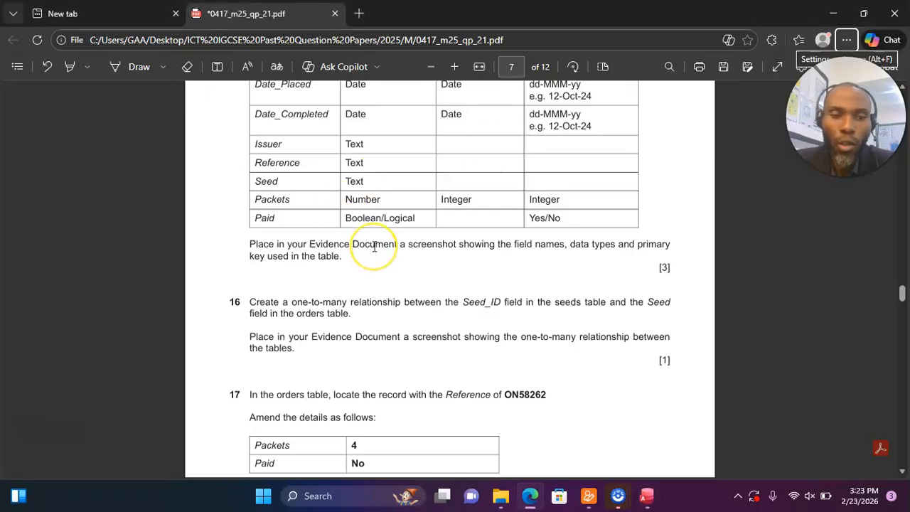
{"action": "scroll", "coordinate": [374, 245], "scroll_direction": "down", "scroll_amount": 2}
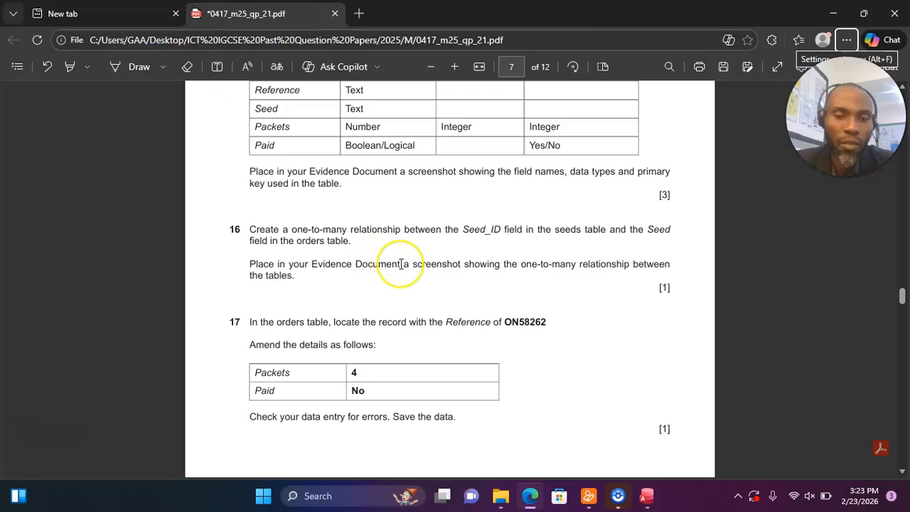
{"action": "scroll", "coordinate": [401, 264], "scroll_direction": "down", "scroll_amount": 1}
{"action": "scroll", "coordinate": [401, 264], "scroll_direction": "down", "scroll_amount": 2}
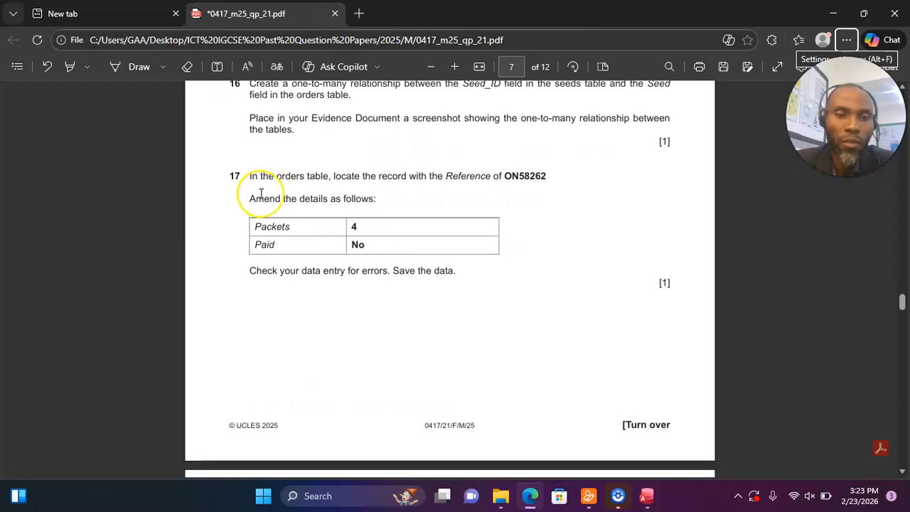
{"action": "scroll", "coordinate": [255, 193], "scroll_direction": "down", "scroll_amount": 1}
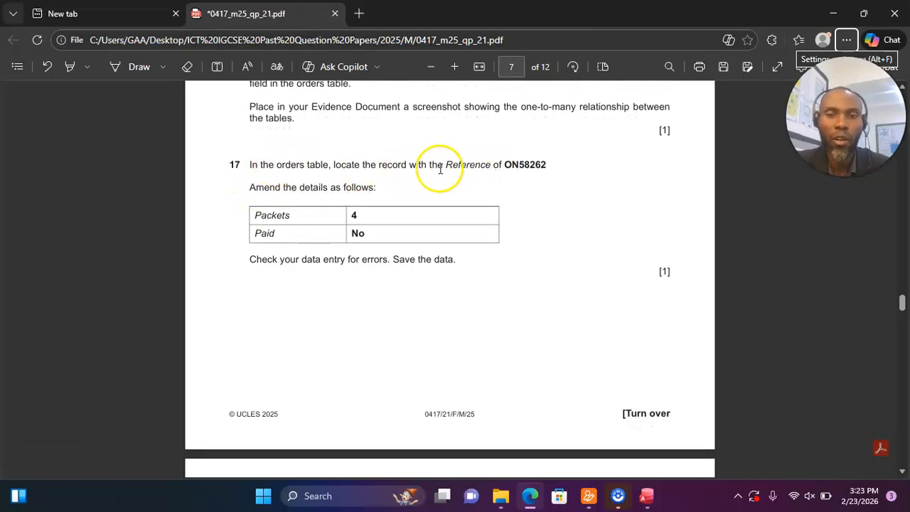
{"action": "key", "text": "alt+Tab"}
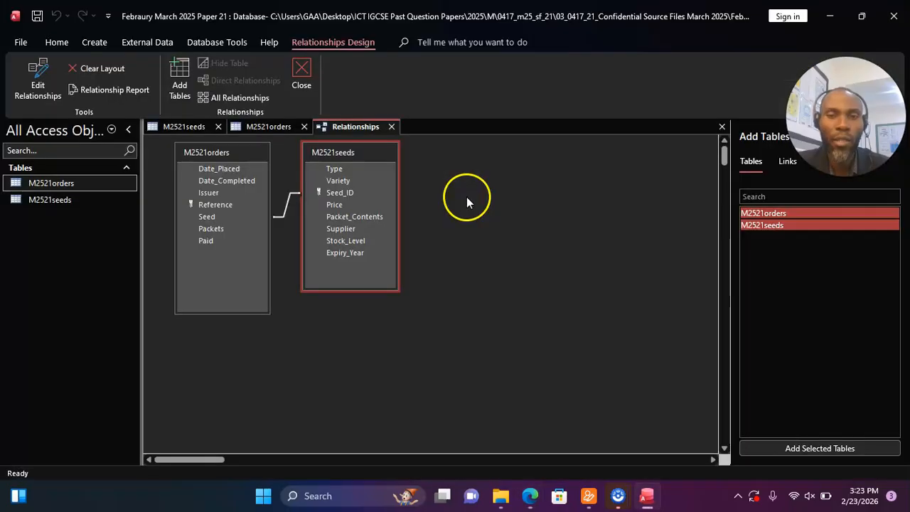
- Close the Relationships window, saving its layout, and recheck question 17's record Reference in the exam paper PDF
{"action": "left_click", "coordinate": [306, 69]}
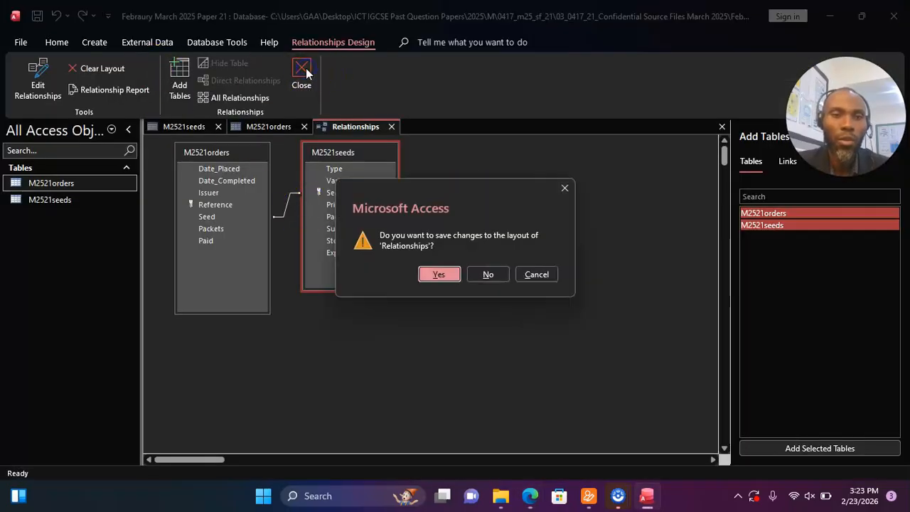
{"action": "left_click", "coordinate": [434, 273]}
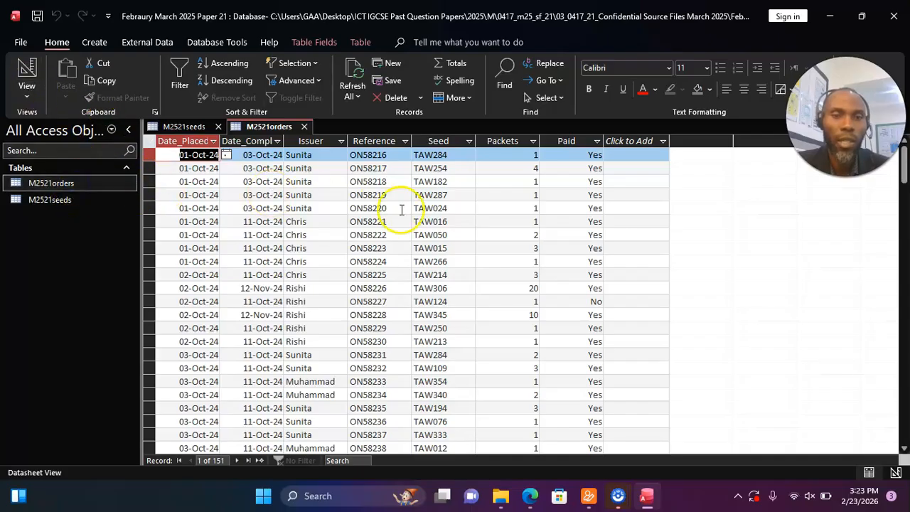
{"action": "key", "text": "alt+Tab"}
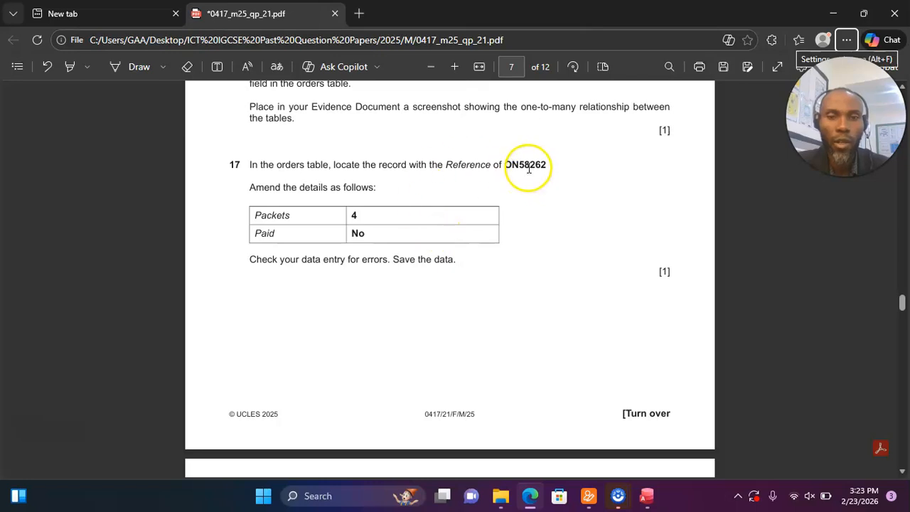
{"action": "key", "text": "alt+Tab"}
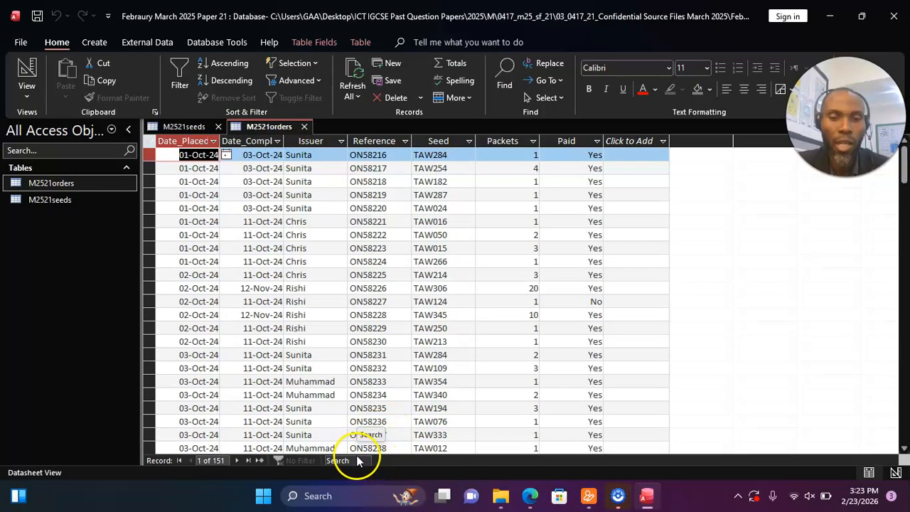
- In the M2521orders table, set Packets to 4 and Paid to No for the record with Reference ON58262
{"action": "scroll", "coordinate": [386, 381], "scroll_direction": "down", "scroll_amount": 2}
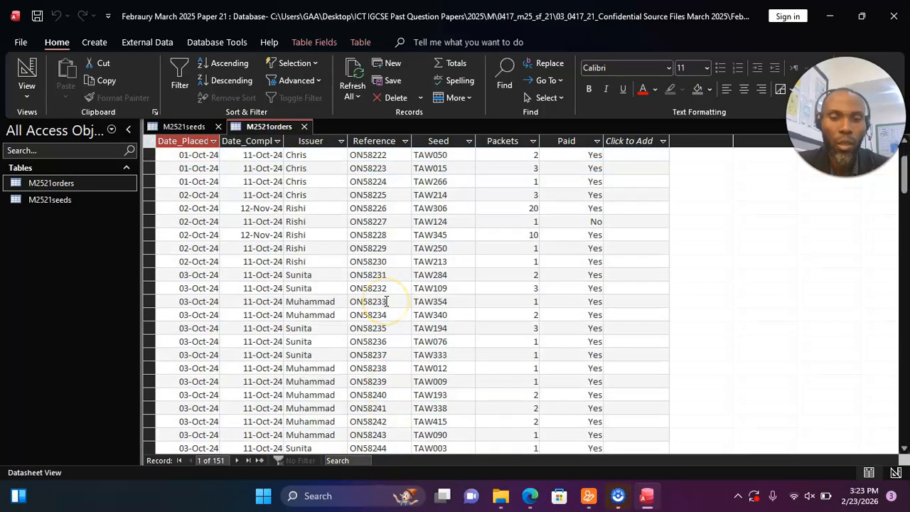
{"action": "scroll", "coordinate": [360, 284], "scroll_direction": "up", "scroll_amount": 1}
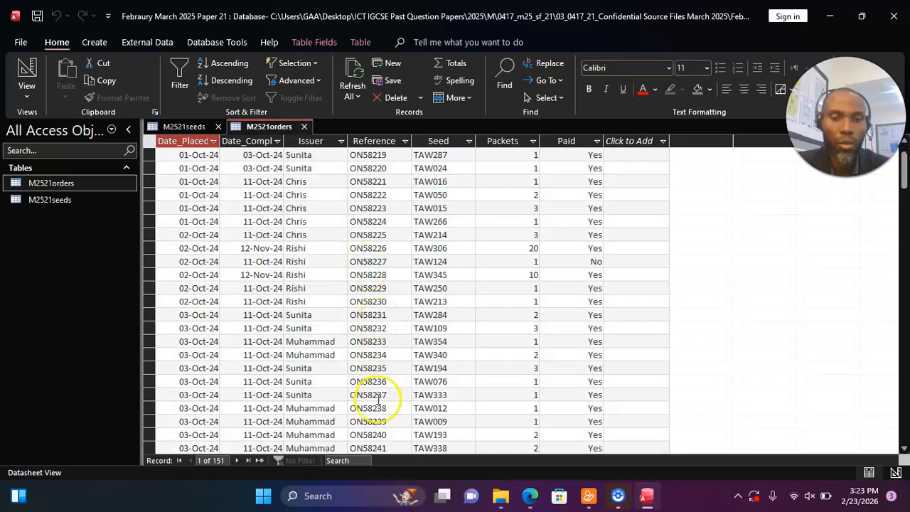
{"action": "scroll", "coordinate": [369, 387], "scroll_direction": "down", "scroll_amount": 5}
{"action": "scroll", "coordinate": [376, 404], "scroll_direction": "down", "scroll_amount": 4}
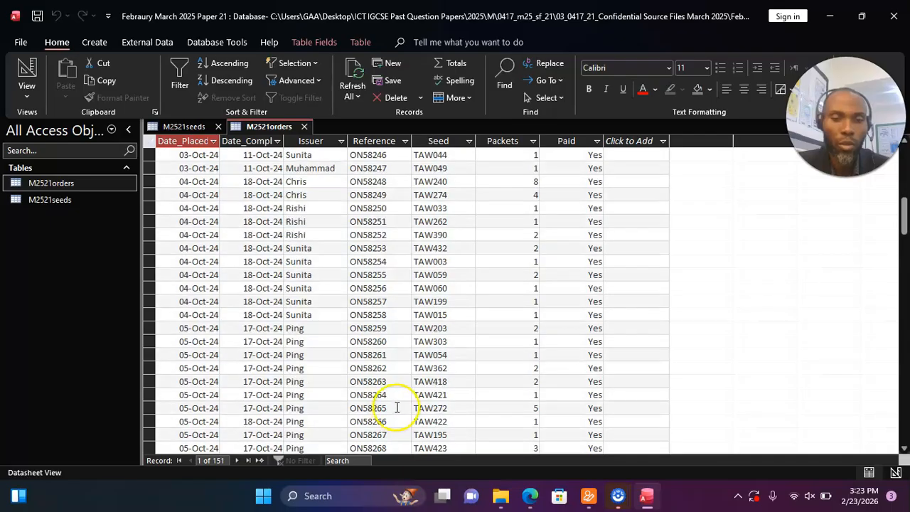
{"action": "left_click", "coordinate": [384, 369]}
{"action": "key", "text": "alt+Tab"}
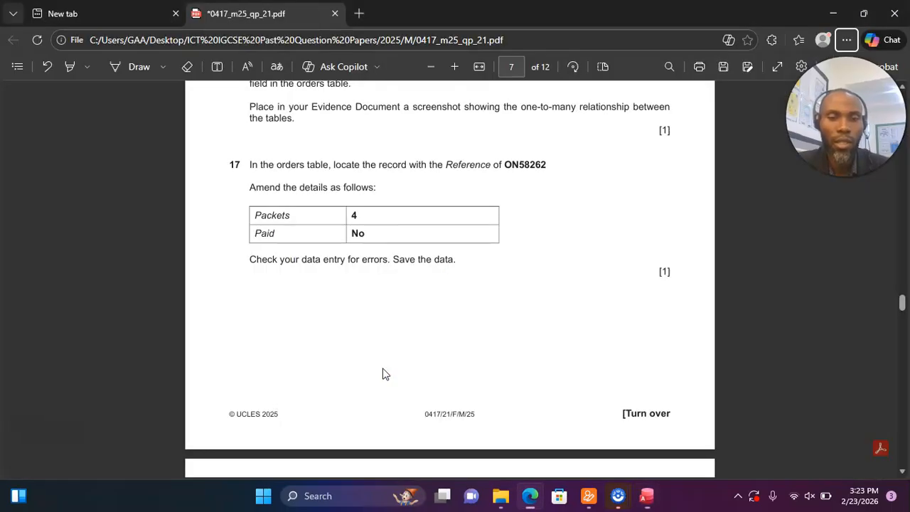
{"action": "key", "text": "alt+Tab"}
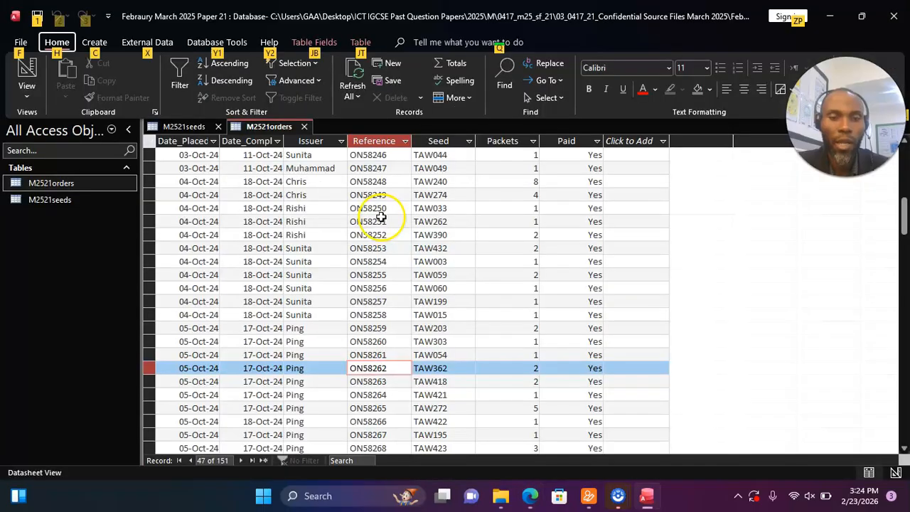
{"action": "left_click", "coordinate": [539, 369]}
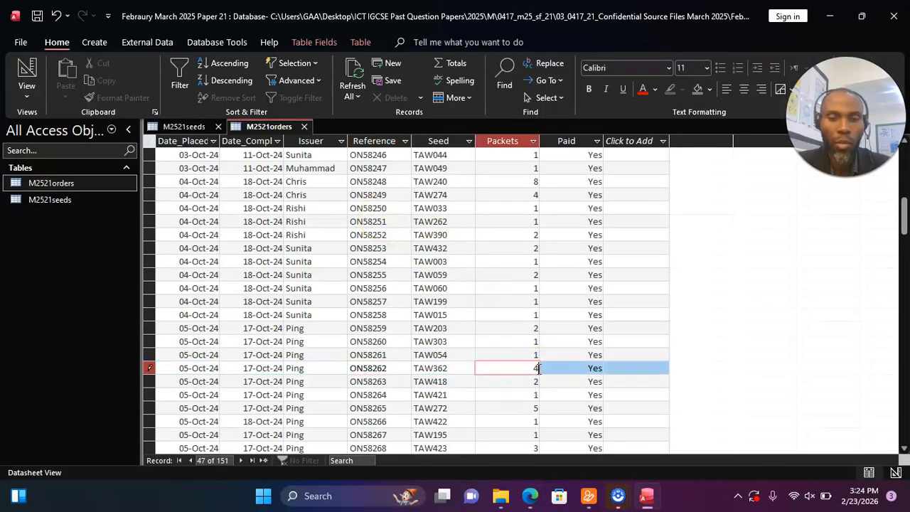
{"action": "key", "text": "alt+Tab"}
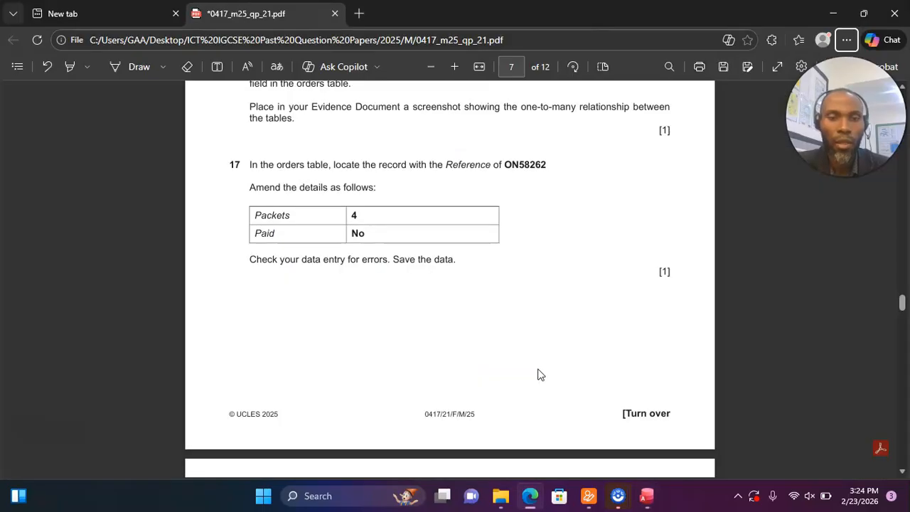
{"action": "key", "text": "alt+Tab"}
{"action": "type", "text": "4"}
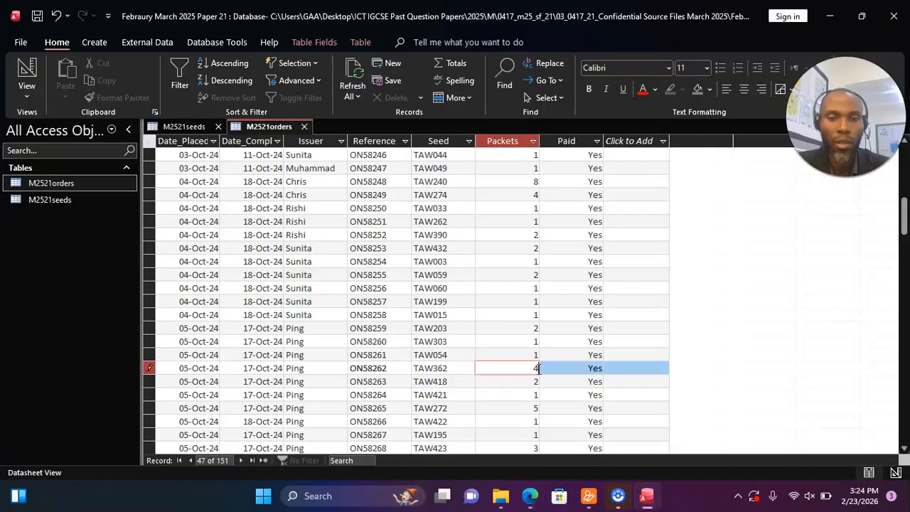
{"action": "left_click", "coordinate": [595, 367]}
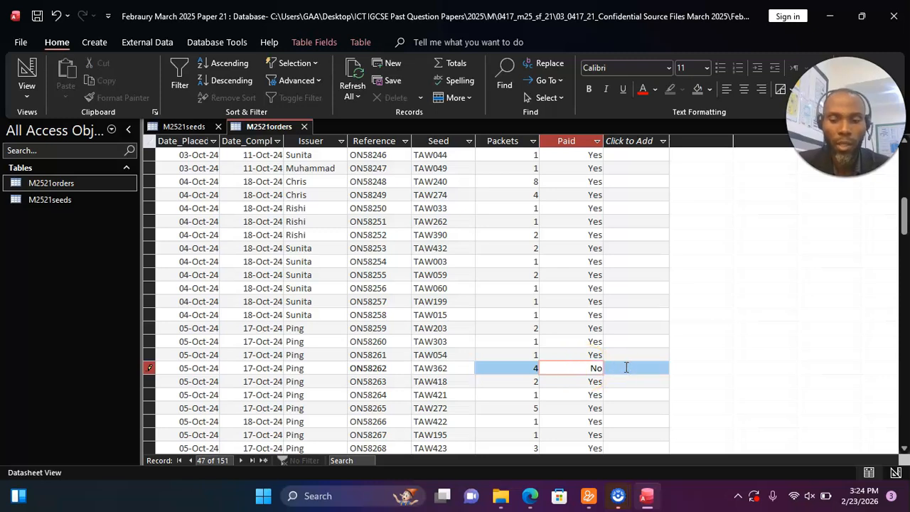
{"action": "key", "text": "Tab"}
- Check the amended ON58262 record in Access against question 17 in the exam paper PDF
{"action": "key", "text": "alt+Tab"}
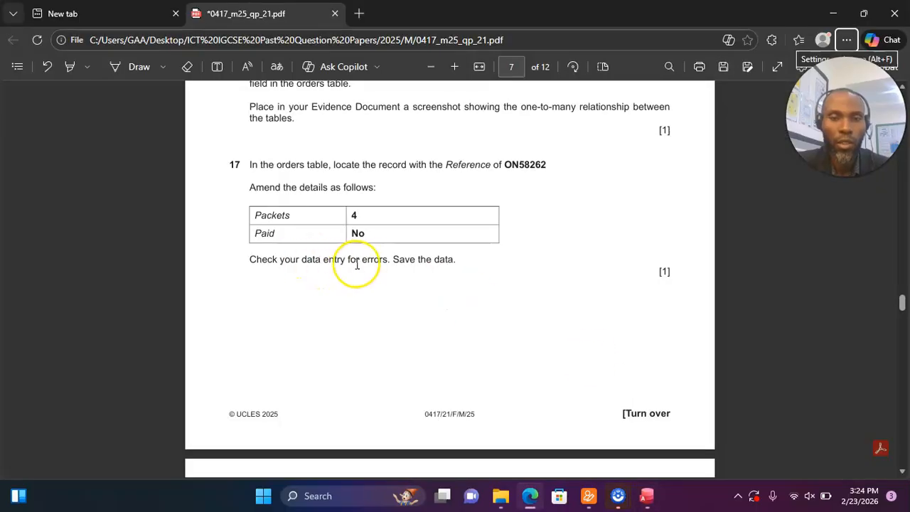
{"action": "key", "text": "alt+Tab"}
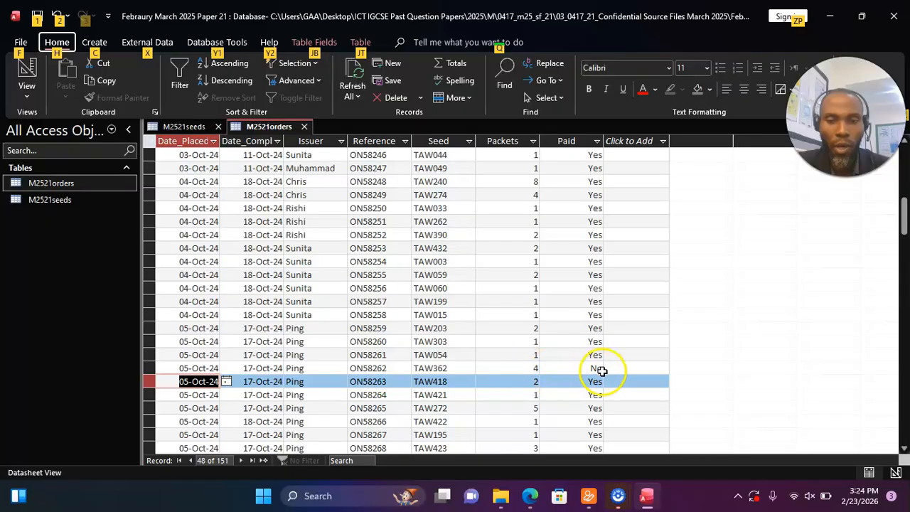
{"action": "key", "text": "alt+Tab"}
{"action": "scroll", "coordinate": [384, 302], "scroll_direction": "down", "scroll_amount": 1}
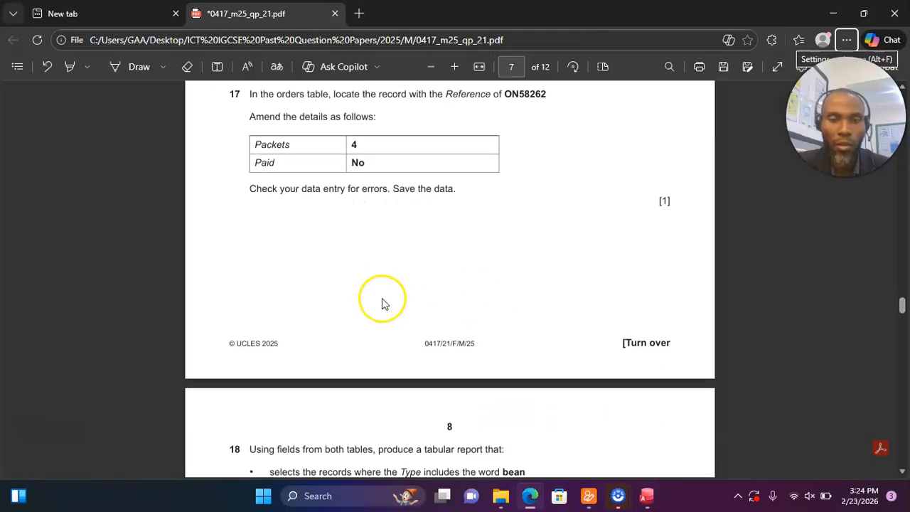
{"action": "key", "text": "alt+Tab"}
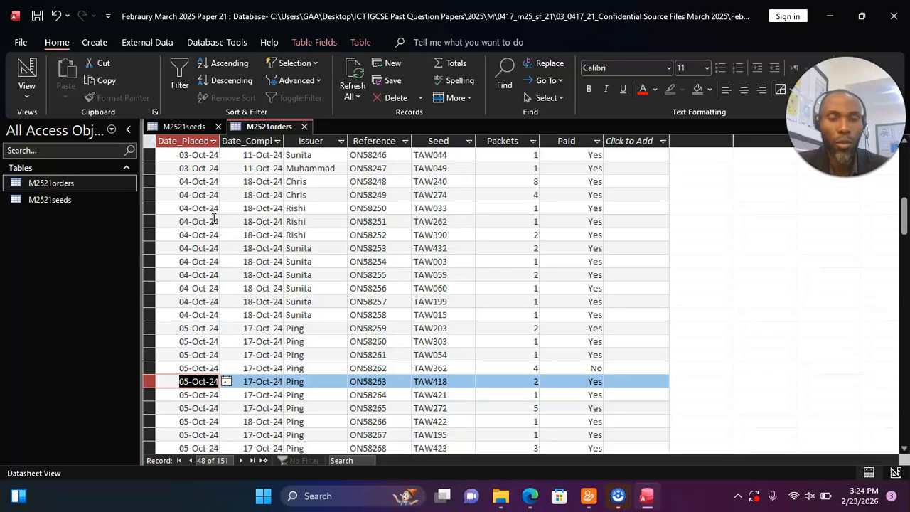
- Switch to the exam paper PDF and read question 18's requirements for the tabular bean report
{"action": "key", "text": "alt+Tab"}
{"action": "scroll", "coordinate": [509, 306], "scroll_direction": "down", "scroll_amount": 3}
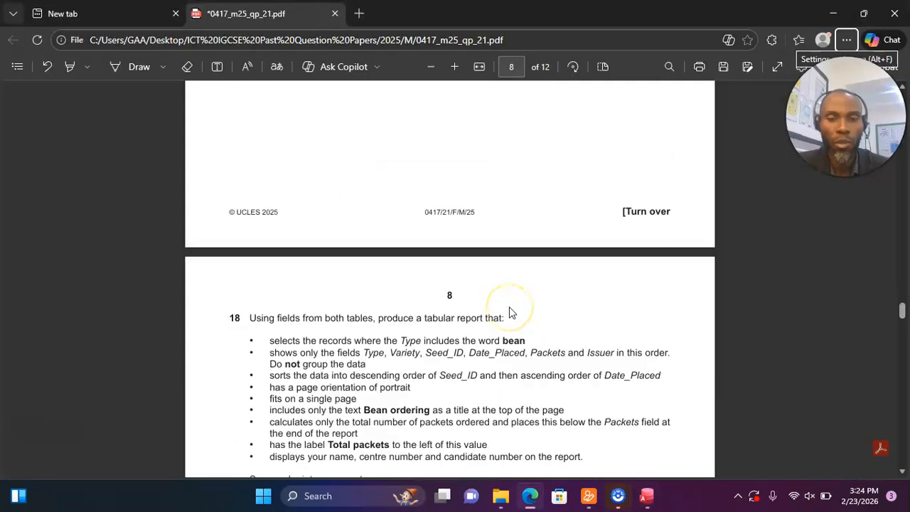
{"action": "scroll", "coordinate": [509, 306], "scroll_direction": "down", "scroll_amount": 1}
{"action": "scroll", "coordinate": [509, 306], "scroll_direction": "up", "scroll_amount": 1}
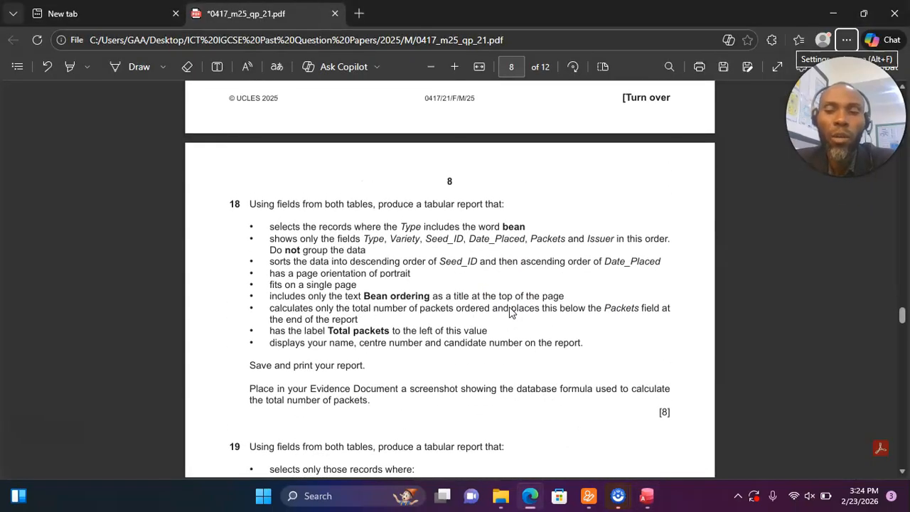
{"action": "scroll", "coordinate": [509, 306], "scroll_direction": "up", "scroll_amount": 1}
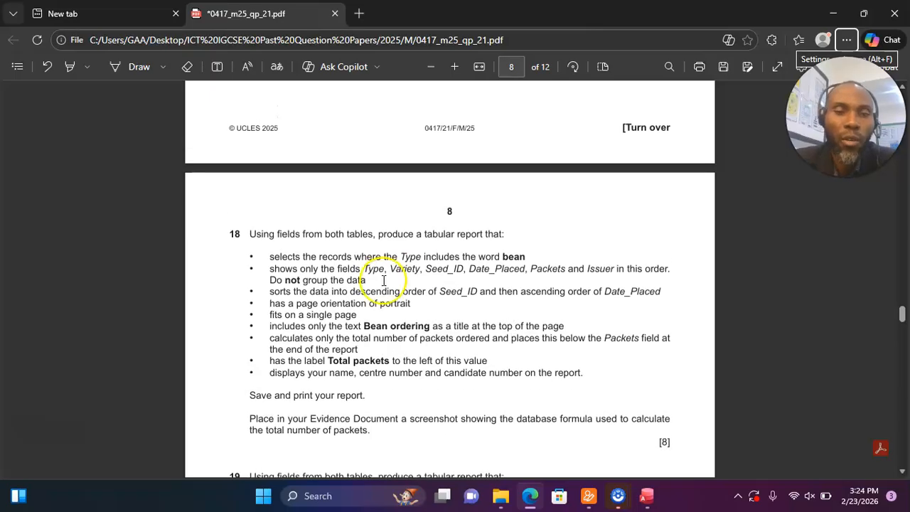
{"action": "scroll", "coordinate": [384, 280], "scroll_direction": "down", "scroll_amount": 1}
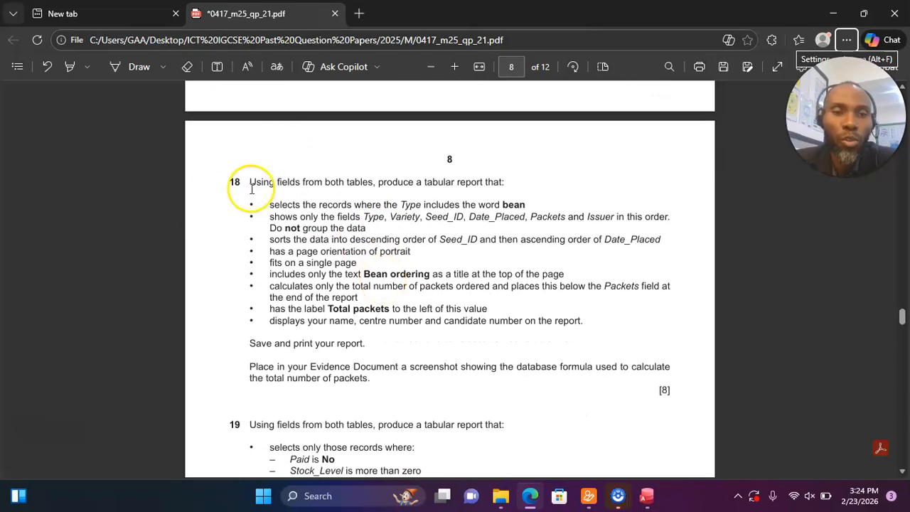